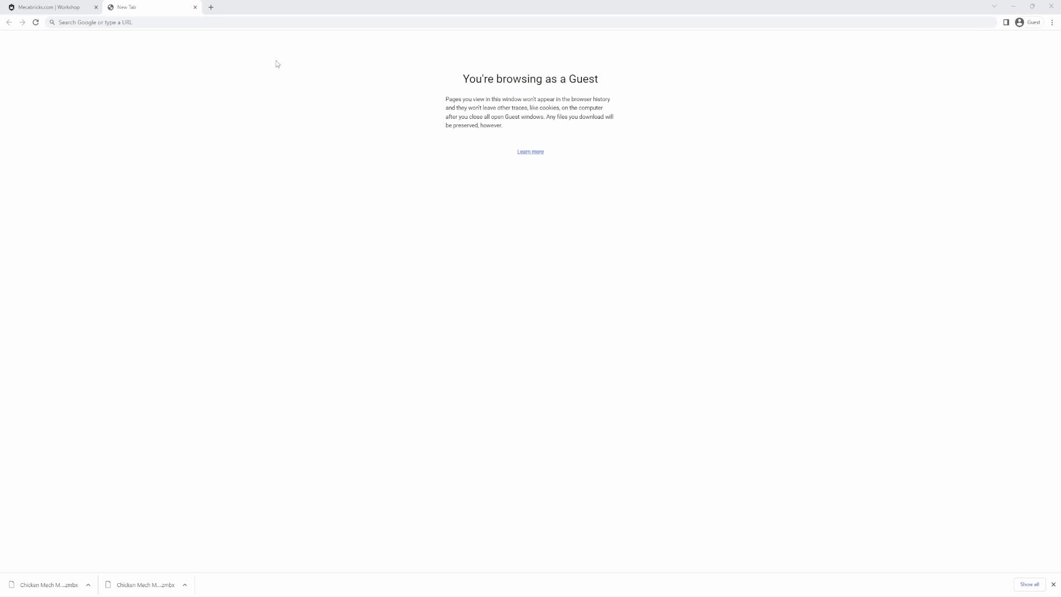
Go to mecabricks.com and return to the Workshop showing the chicken mech model.
{"action": "left_click", "coordinate": [267, 24]}
{"action": "type", "text": "mecabricks.com"}
{"action": "key", "text": "Return"}
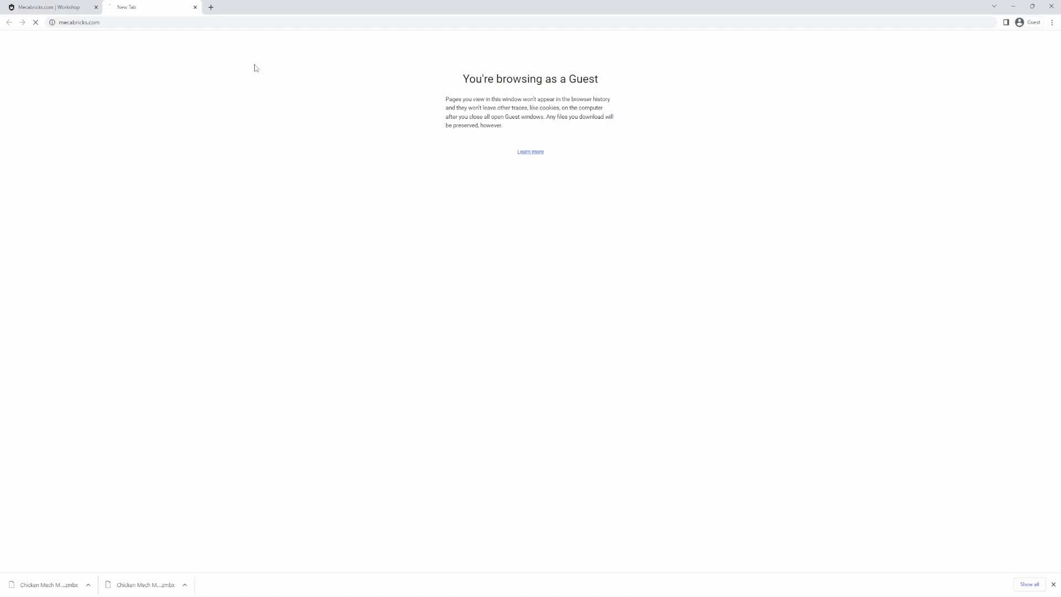
{"action": "left_click", "coordinate": [430, 40]}
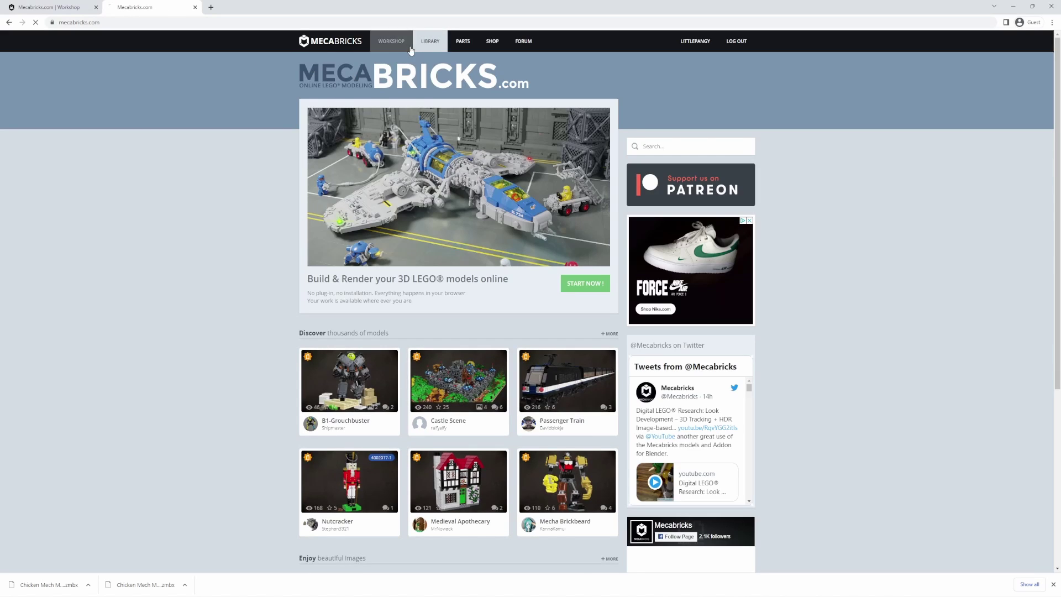
{"action": "scroll", "coordinate": [218, 119], "scroll_direction": "down", "scroll_amount": 10}
{"action": "left_click", "coordinate": [53, 7]}
{"action": "right_click_drag", "start_coordinate": [697, 248], "coordinate": [721, 271]}
Export the chicken mech in the Blender Add-on (.zmbx) format.
{"action": "left_click", "coordinate": [64, 37]}
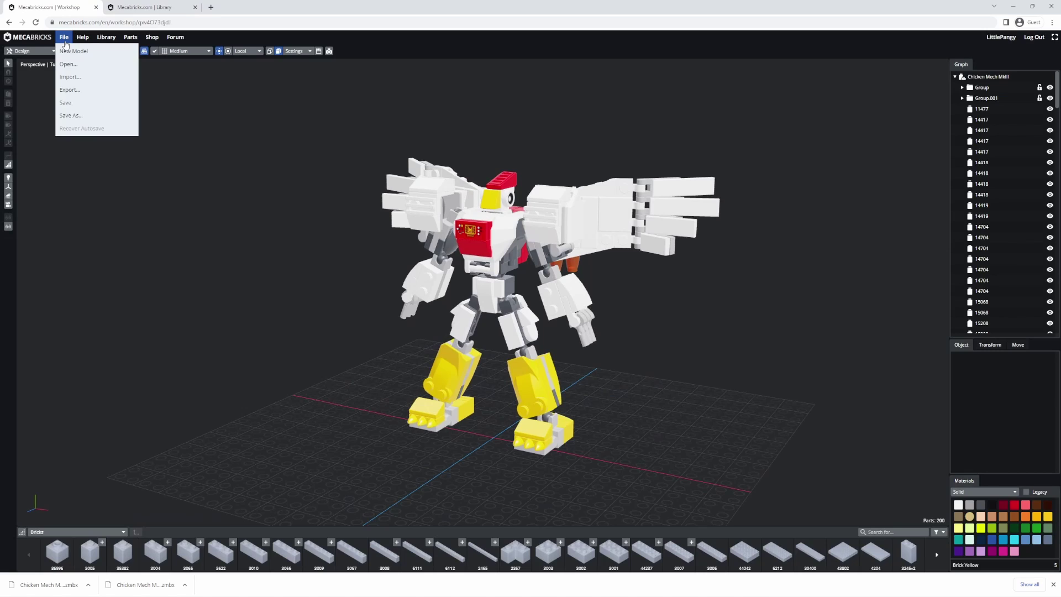
{"action": "left_click", "coordinate": [116, 93]}
{"action": "left_click", "coordinate": [516, 120]}
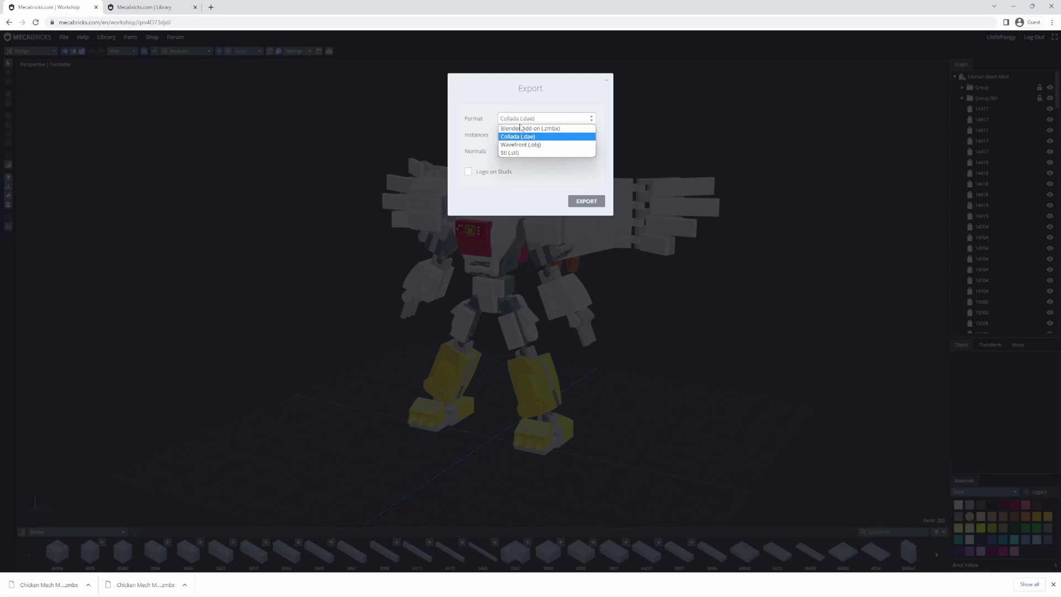
{"action": "left_click", "coordinate": [534, 127]}
{"action": "left_click", "coordinate": [581, 153]}
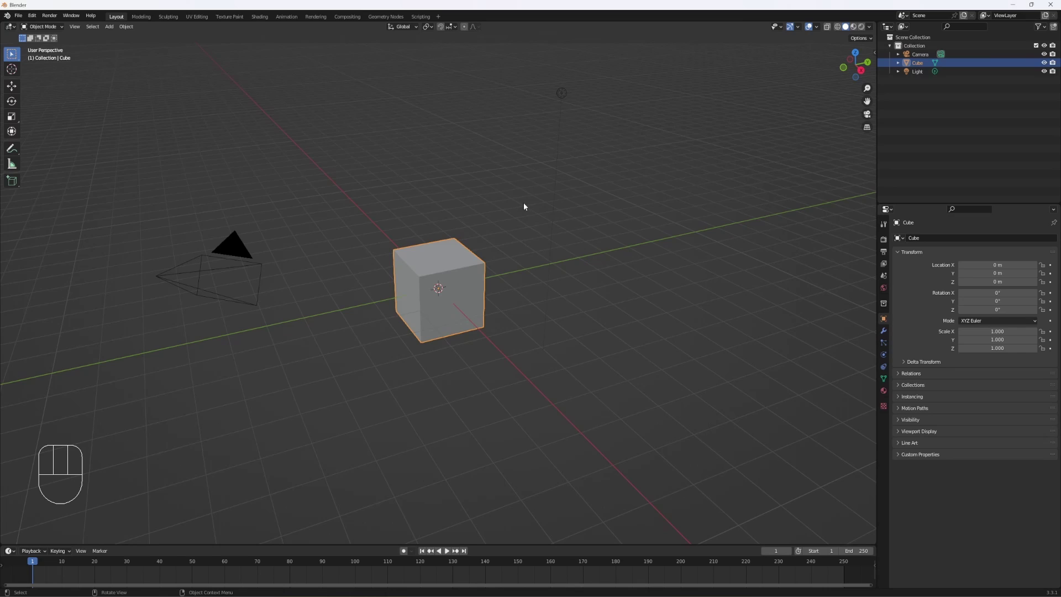
Delete the default cube, camera and light, then choose the Mecabricks (.zmbx) importer.
{"action": "key", "text": "a"}
{"action": "key", "text": "Delete"}
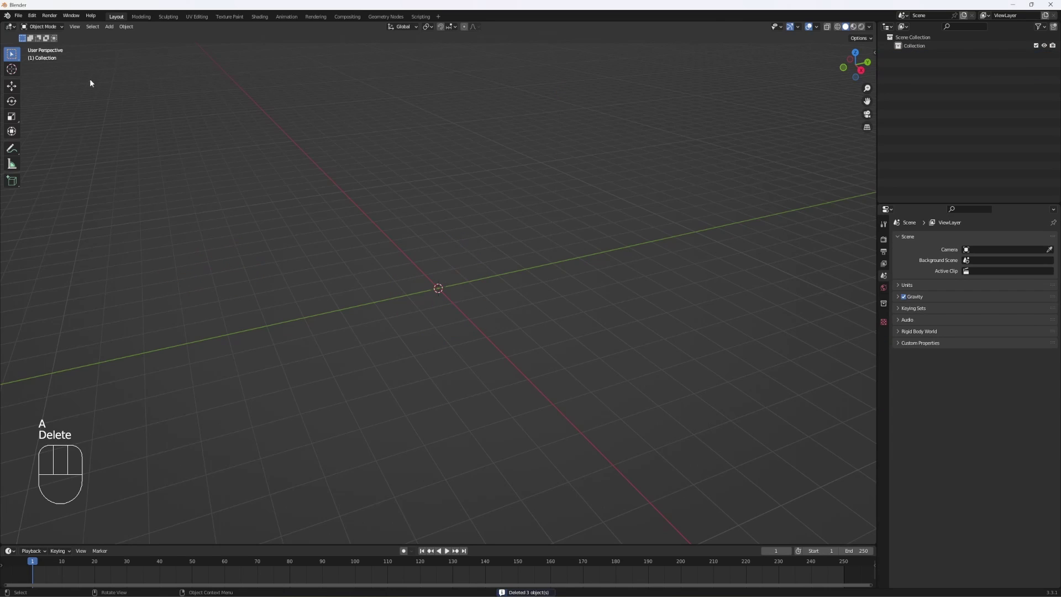
{"action": "left_click", "coordinate": [19, 16]}
{"action": "mouse_move", "coordinate": [67, 131]}
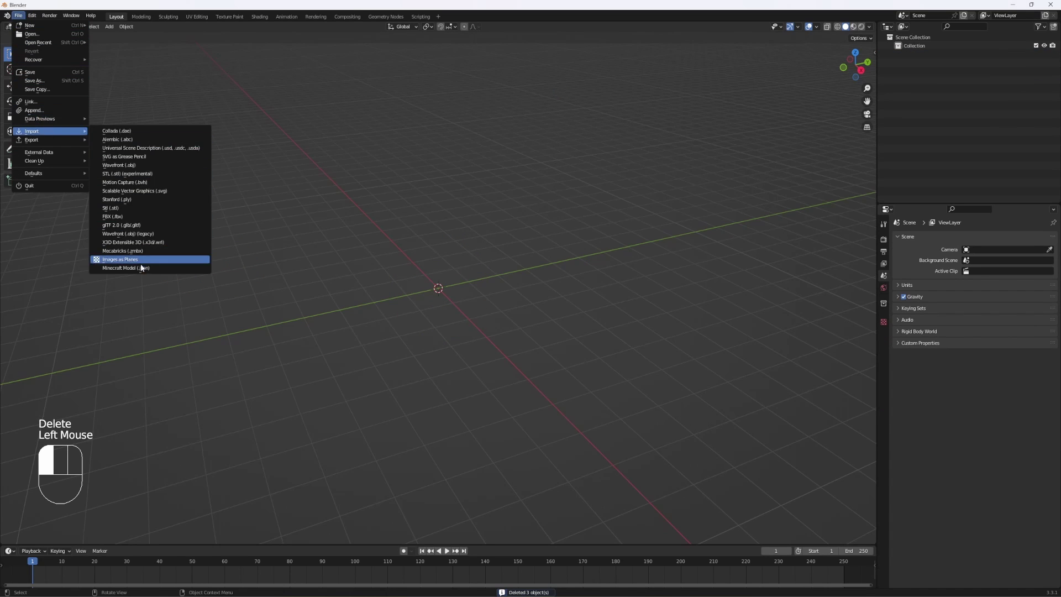
{"action": "left_click", "coordinate": [133, 251]}
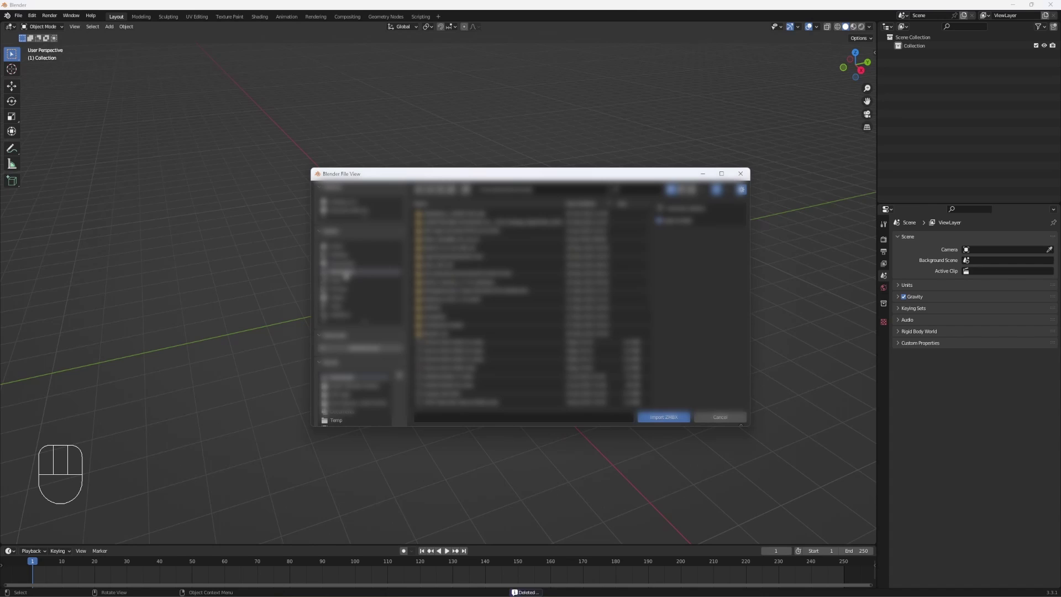
Import the exported chicken mech .zmbx file and delete the stray empty parent object.
{"action": "left_click", "coordinate": [510, 275]}
{"action": "left_click", "coordinate": [663, 416]}
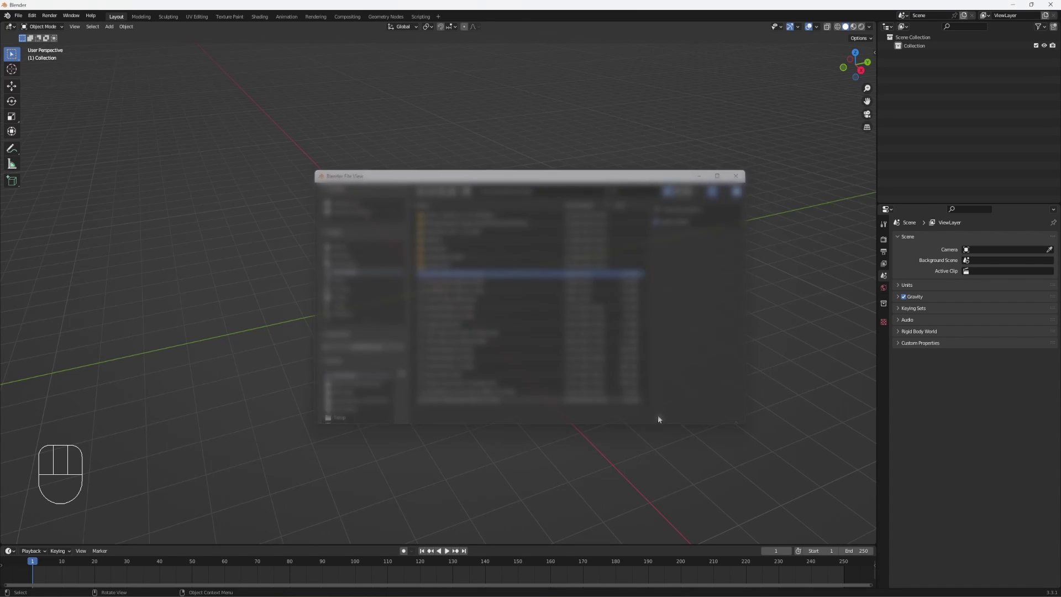
{"action": "scroll", "coordinate": [478, 264], "scroll_direction": "up", "scroll_amount": 3}
{"action": "middle_click_drag", "start_coordinate": [478, 264], "coordinate": [460, 328]}
{"action": "key", "text": "Delete"}
In the sidebar View tab, set Clip Start to 0.1 m and append a zero to Clip End.
{"action": "key", "text": "n"}
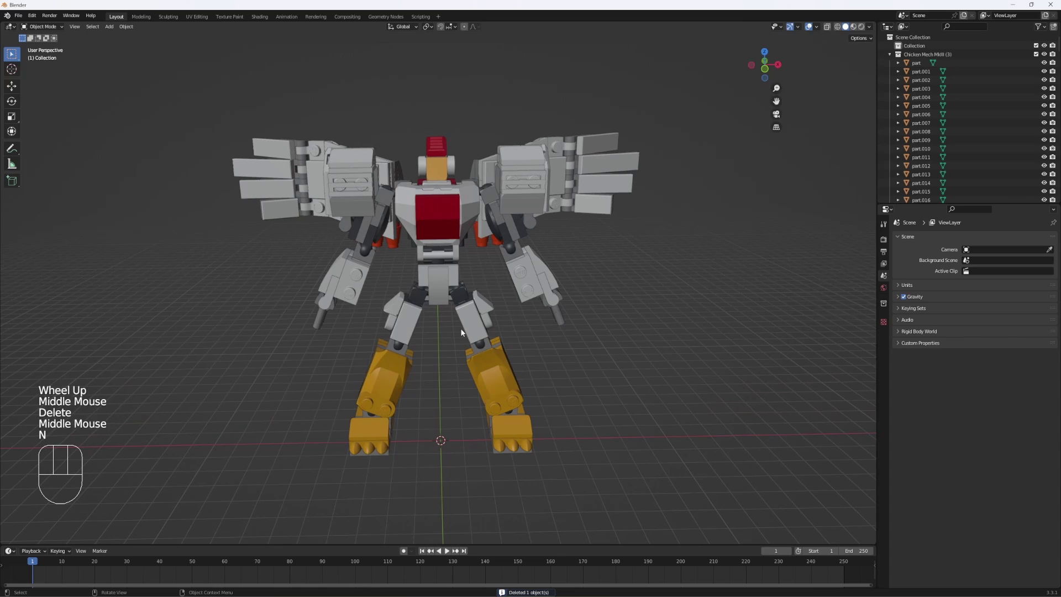
{"action": "left_click", "coordinate": [872, 71]}
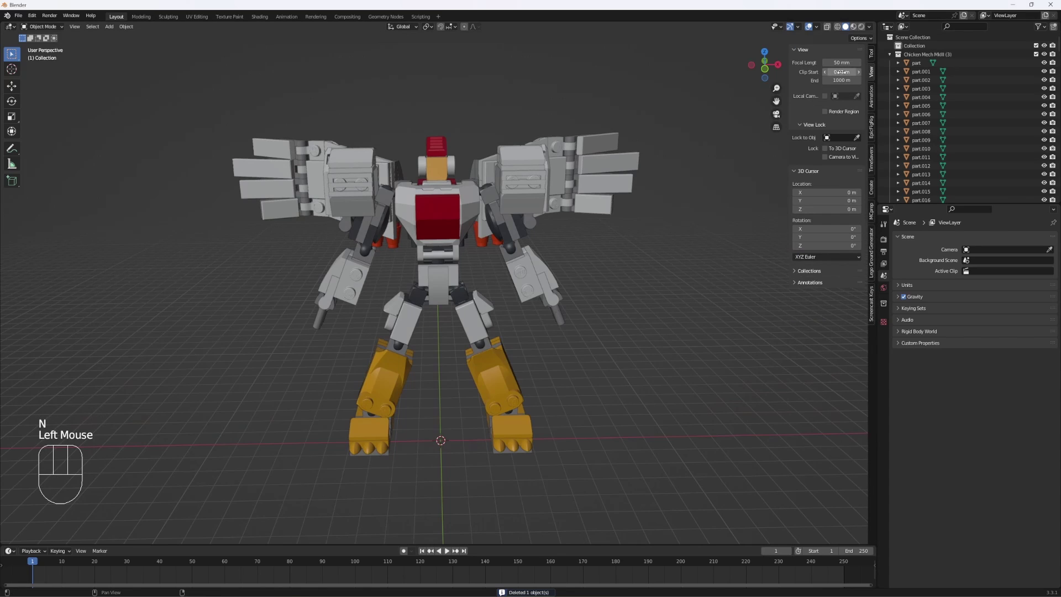
{"action": "type", "text": "0.1"}
{"action": "key", "text": "Return"}
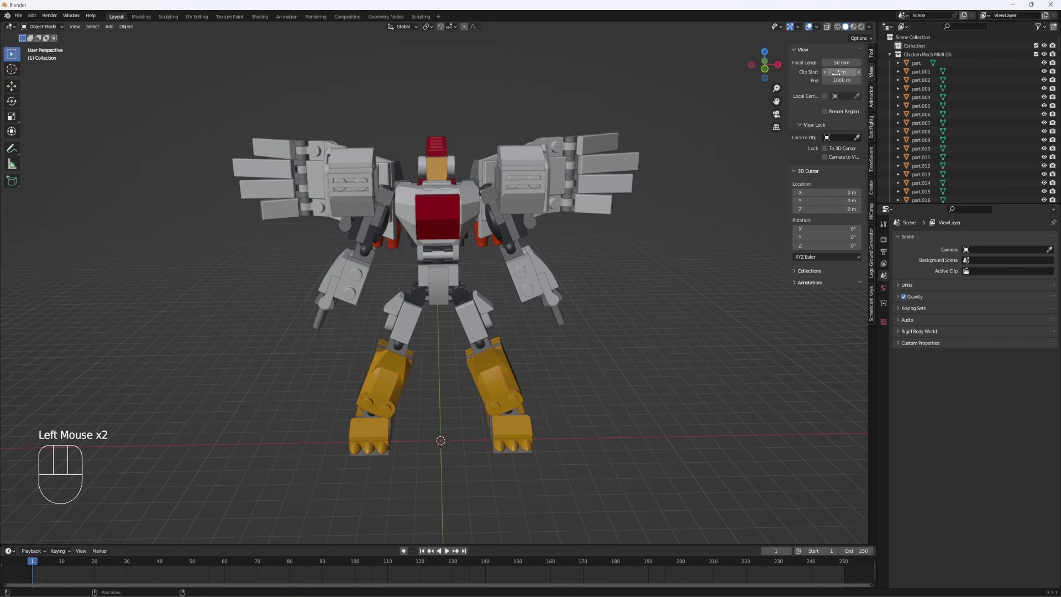
{"action": "left_click", "coordinate": [836, 81]}
{"action": "type", "text": "00"}
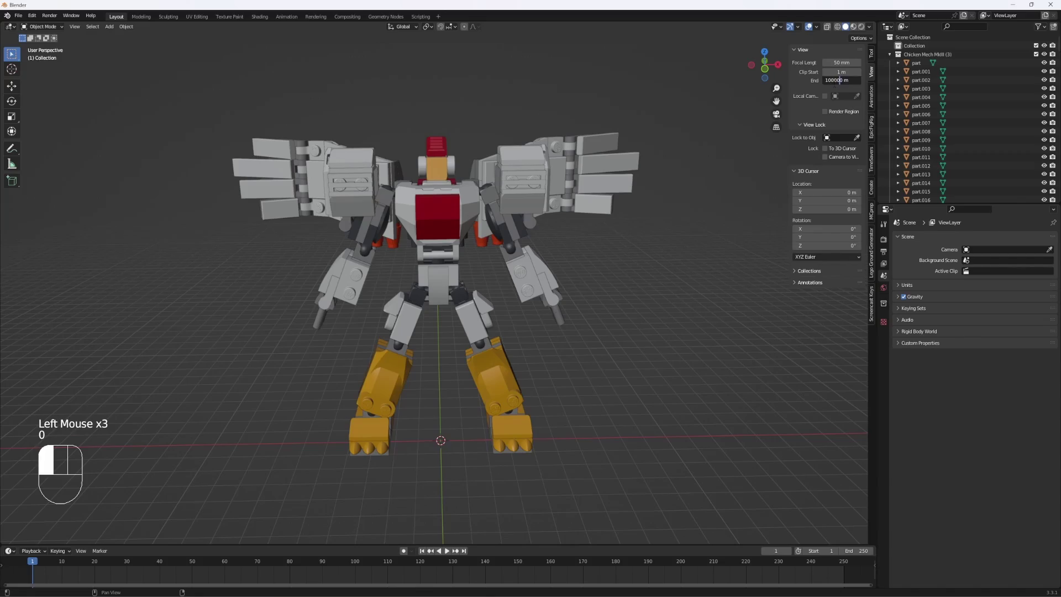
{"action": "key", "text": "Return"}
{"action": "key", "text": "n"}
{"action": "mouse_move", "coordinate": [649, 208]}
{"action": "middle_mouse_down"}
{"action": "mouse_move", "coordinate": [562, 196]}
{"action": "mouse_move", "coordinate": [701, 238]}
{"action": "mouse_move", "coordinate": [645, 209]}
{"action": "middle_mouse_up"}
{"action": "middle_click_drag", "start_coordinate": [645, 209], "coordinate": [642, 203], "text": "shift"}
In front orthographic view, add an armature and enter its Edit Mode.
{"action": "key", "text": "KP_1"}
{"action": "scroll", "coordinate": [630, 238], "scroll_direction": "up", "scroll_amount": 1}
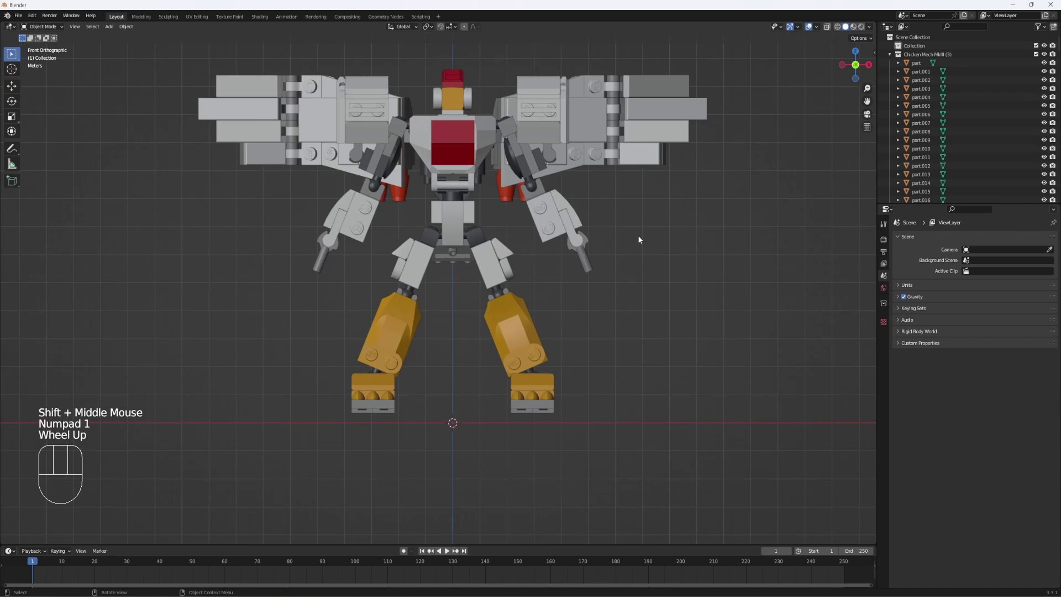
{"action": "key", "text": "shift+a"}
{"action": "mouse_move", "coordinate": [626, 268]}
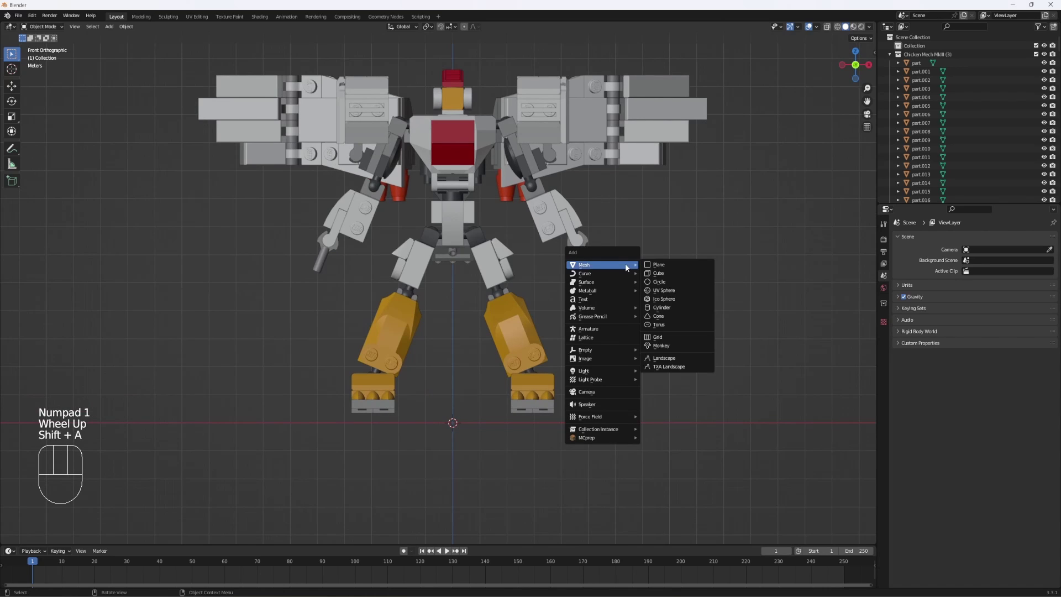
{"action": "left_click", "coordinate": [597, 329]}
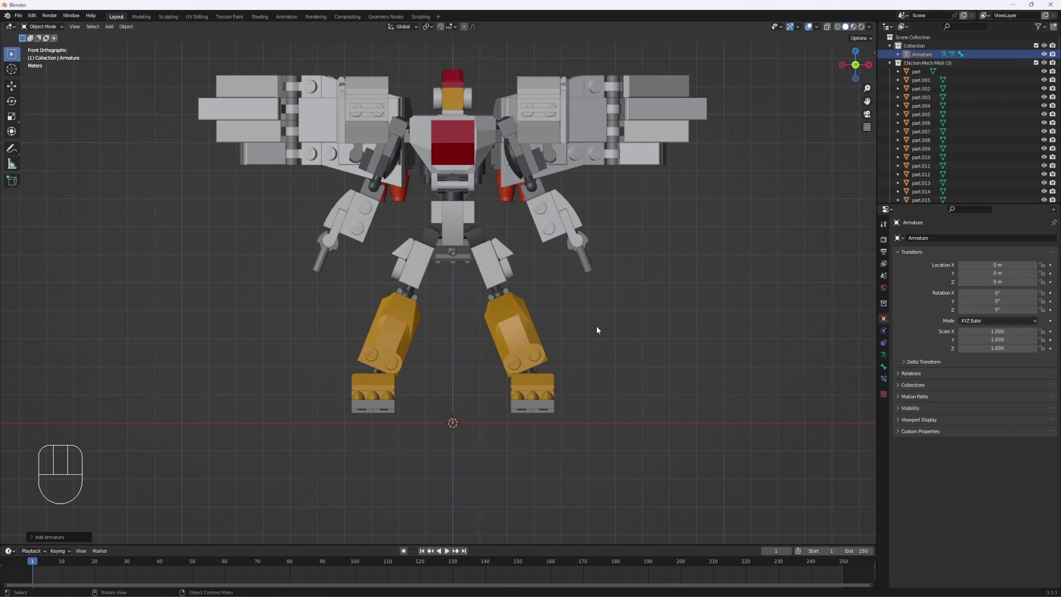
{"action": "key", "text": "Tab"}
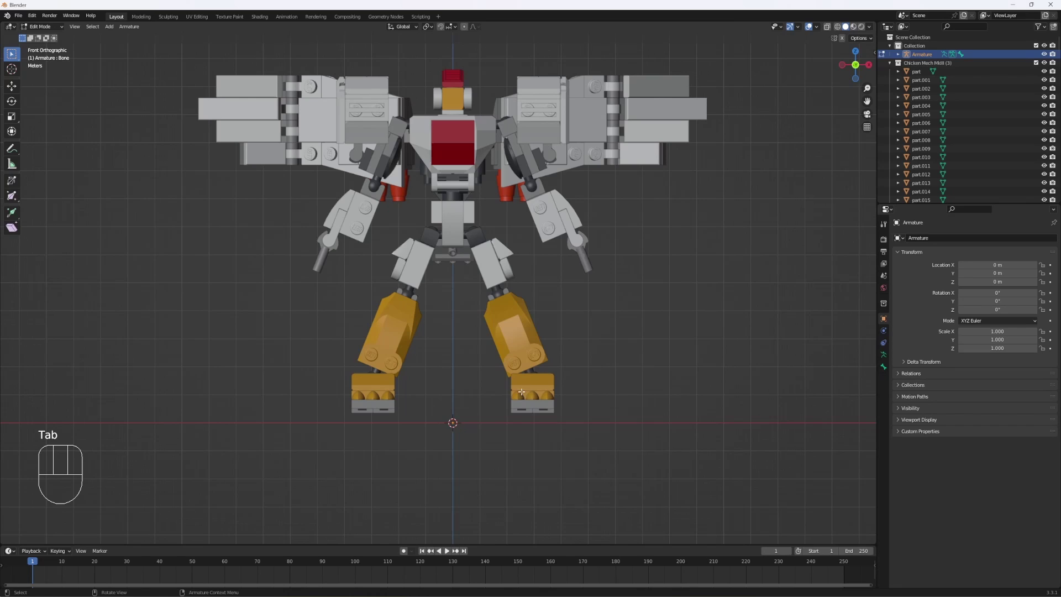
Scale the bone up twice and move it upward into the mech's body.
{"action": "key", "text": "s"}
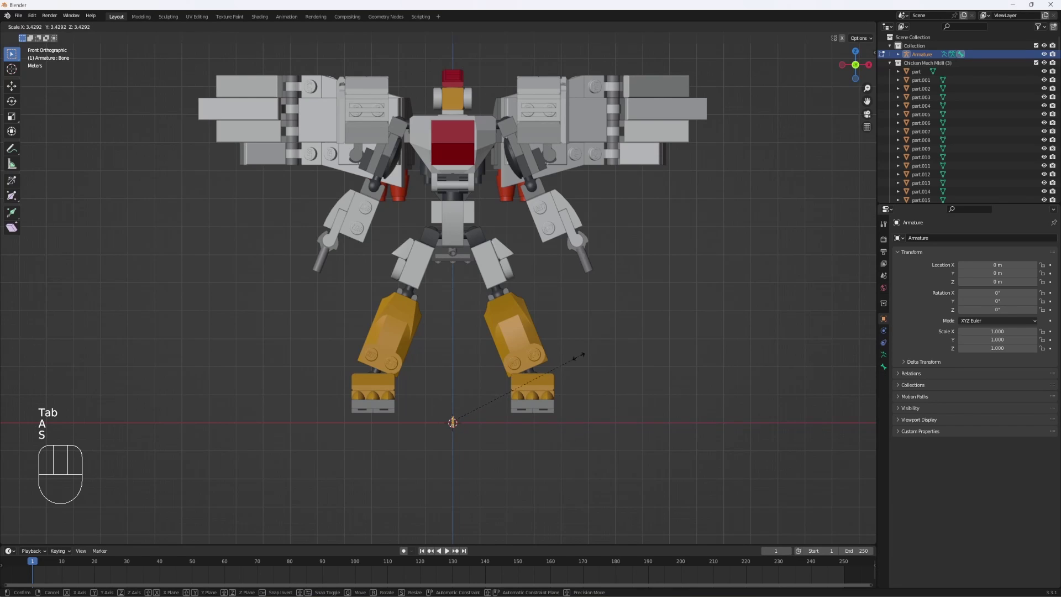
{"action": "left_click", "coordinate": [791, 256]}
{"action": "key", "text": "s"}
{"action": "left_click", "coordinate": [697, 306]}
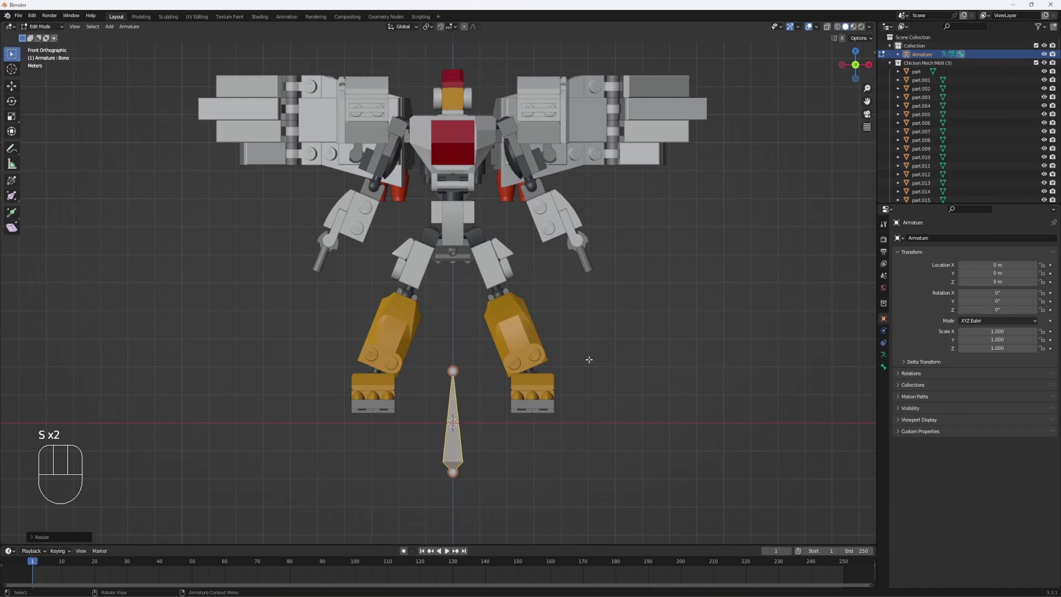
{"action": "key", "text": "g"}
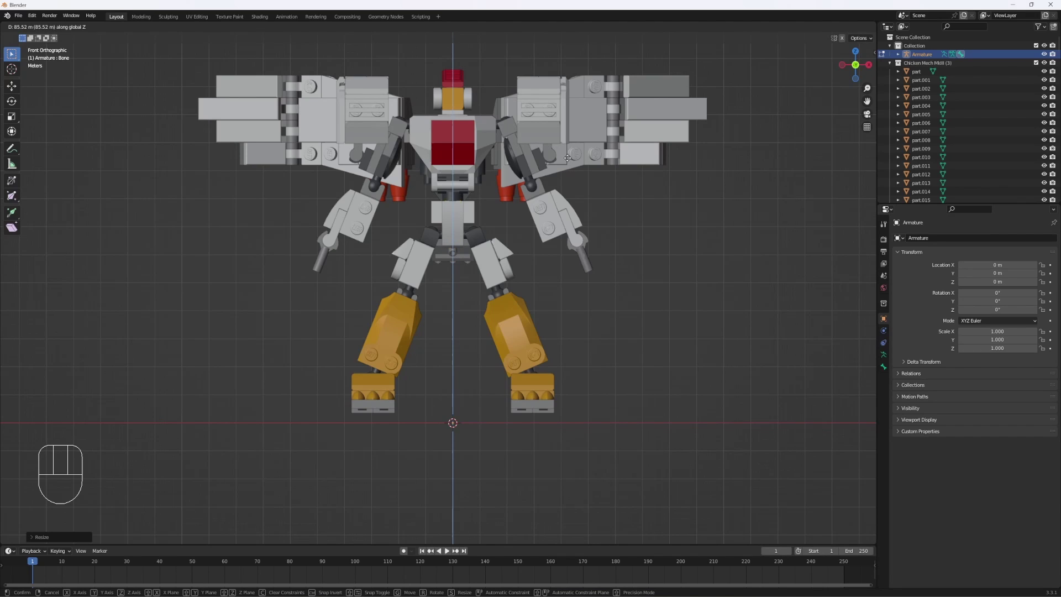
{"action": "left_click", "coordinate": [568, 159]}
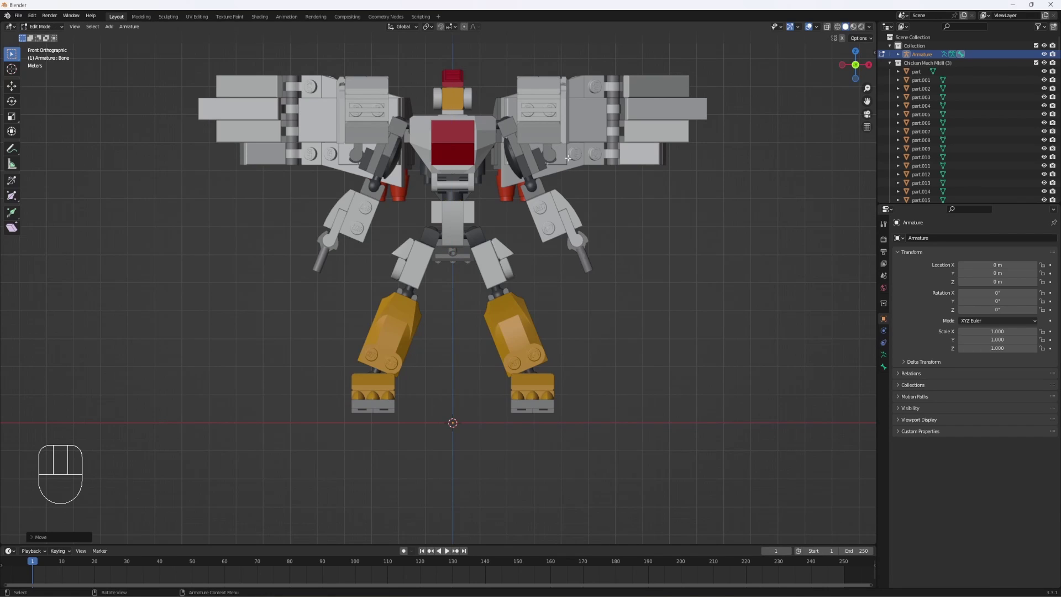
Enable In Front in the armature's Viewport Display so the bone shows through the mesh.
{"action": "left_click", "coordinate": [884, 355]}
{"action": "left_click", "coordinate": [898, 364]}
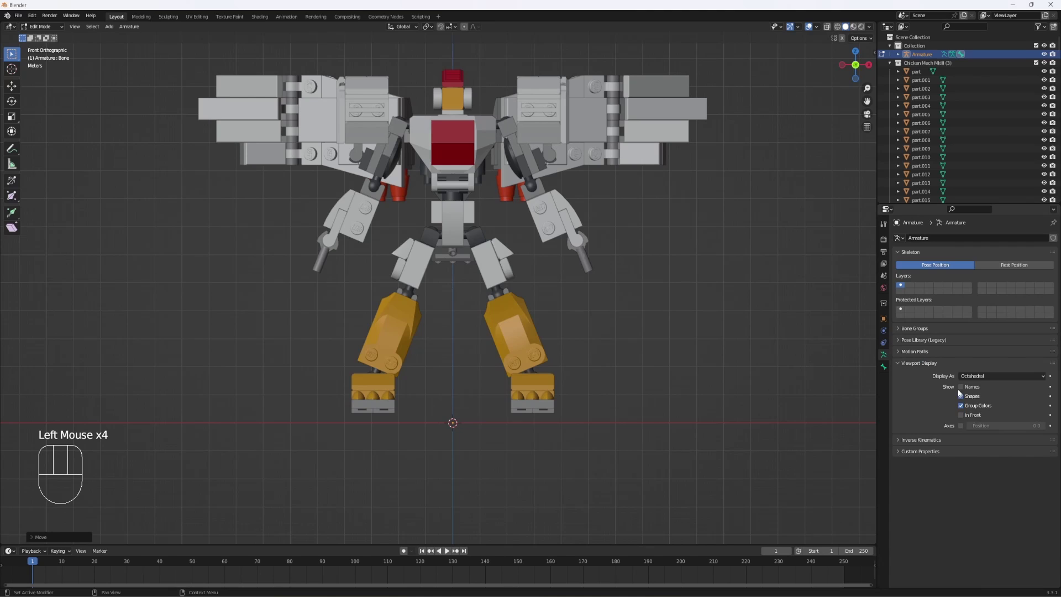
{"action": "left_click", "coordinate": [961, 415]}
Move the bone's lower end down to the mech's hips.
{"action": "middle_click_drag", "start_coordinate": [579, 213], "coordinate": [427, 344], "text": "shift"}
{"action": "scroll", "coordinate": [582, 277], "scroll_direction": "up", "scroll_amount": 2}
{"action": "scroll", "coordinate": [531, 309], "scroll_direction": "down", "scroll_amount": 2}
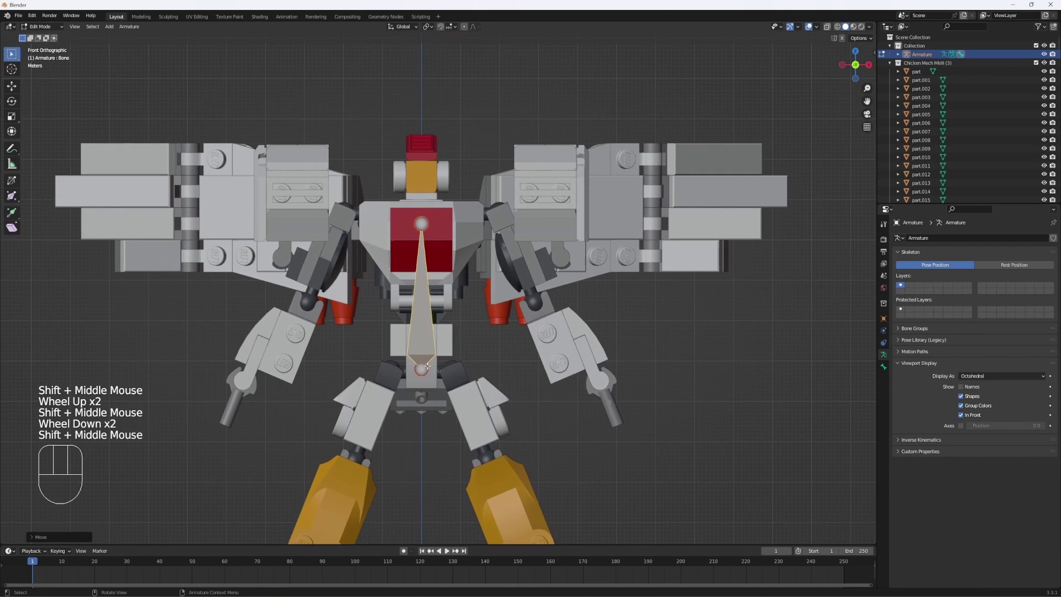
{"action": "left_click", "coordinate": [408, 355]}
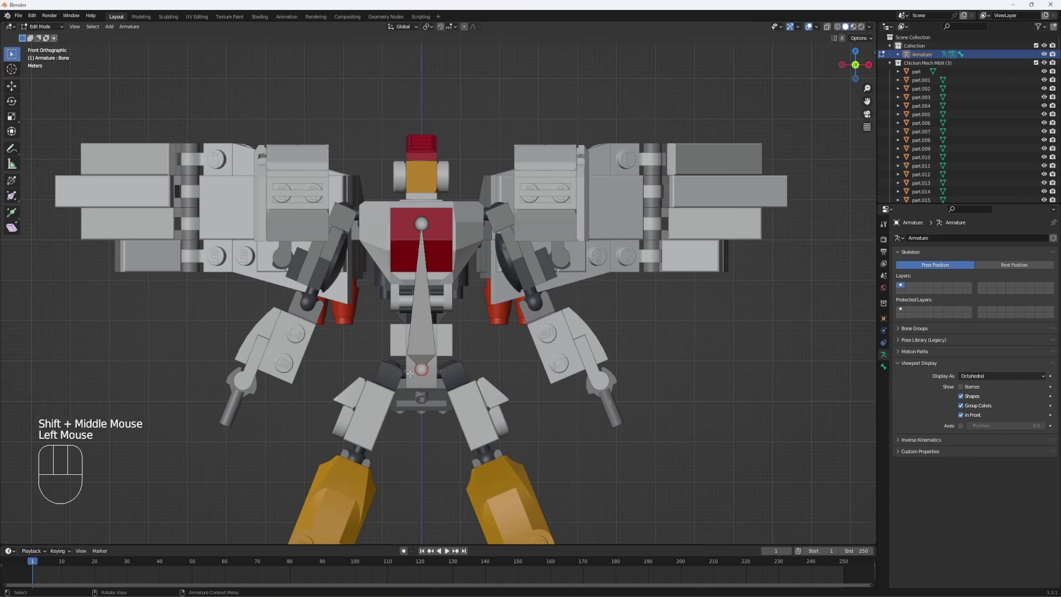
{"action": "scroll", "coordinate": [410, 373], "scroll_direction": "up", "scroll_amount": 3}
{"action": "middle_click_drag", "start_coordinate": [409, 373], "coordinate": [502, 339], "text": "shift"}
{"action": "scroll", "coordinate": [523, 304], "scroll_direction": "up", "scroll_amount": 1, "text": "shift"}
{"action": "scroll", "coordinate": [523, 303], "scroll_direction": "up", "scroll_amount": 1}
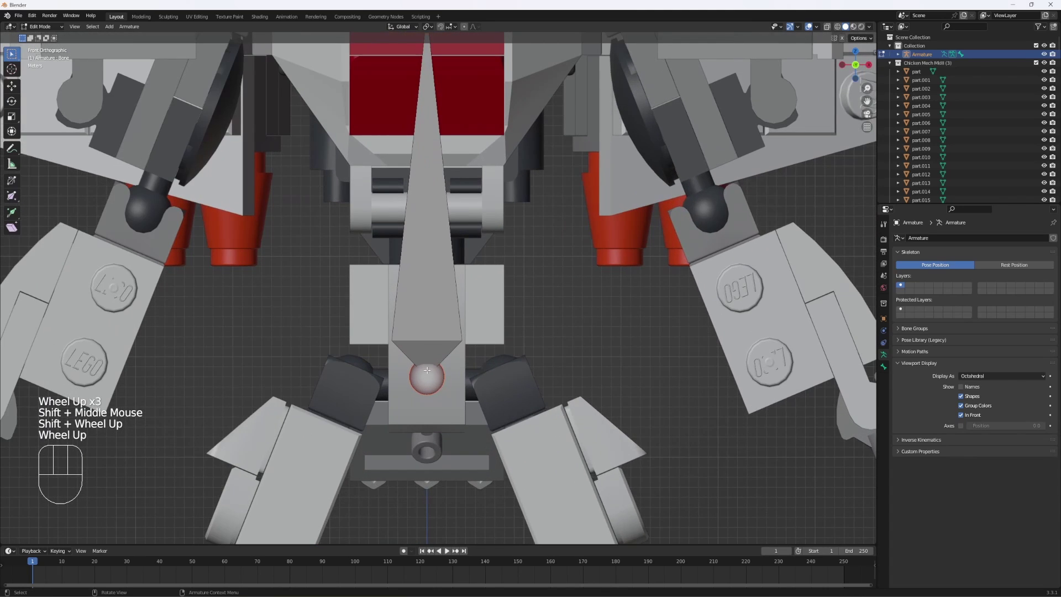
{"action": "key", "text": "g"}
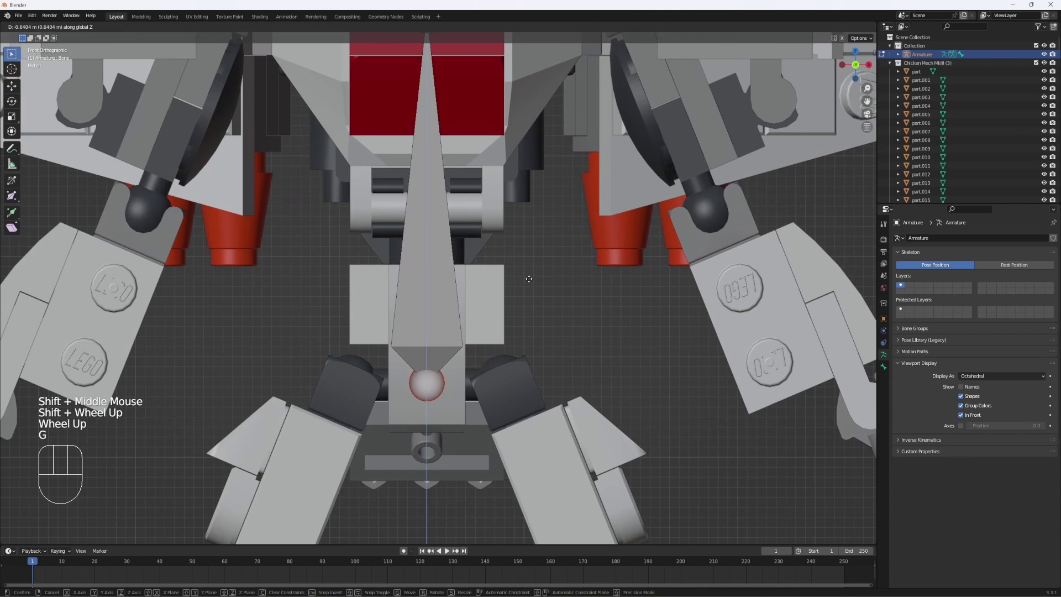
{"action": "left_click", "coordinate": [492, 180]}
Move the bone's upper end along Z to the top of the chest.
{"action": "middle_click_drag", "start_coordinate": [492, 180], "coordinate": [442, 249], "text": "shift"}
{"action": "scroll", "coordinate": [442, 249], "scroll_direction": "down", "scroll_amount": 2}
{"action": "left_click", "coordinate": [427, 310]}
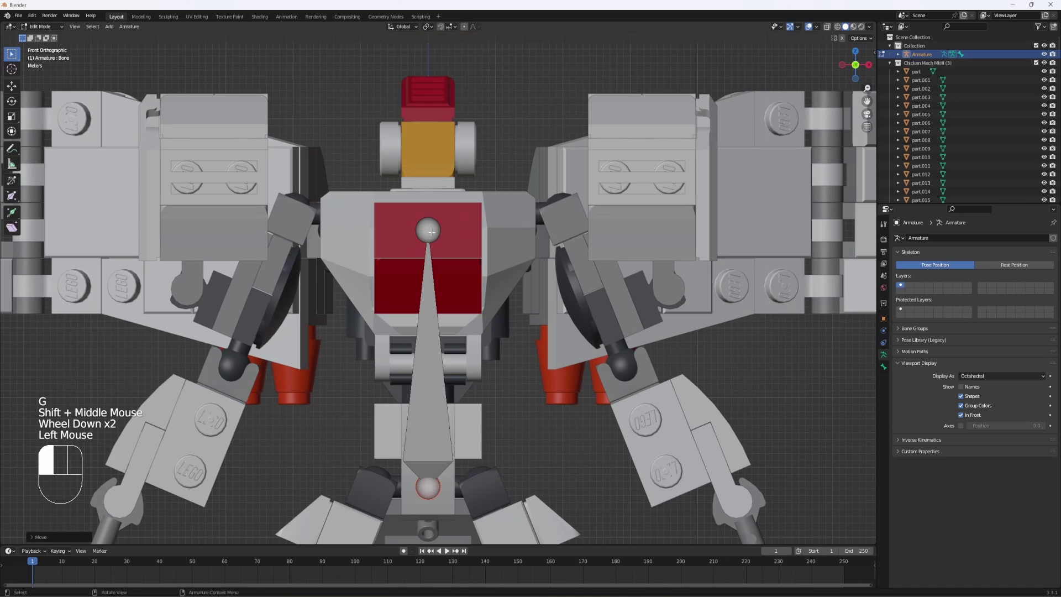
{"action": "middle_click_drag", "start_coordinate": [426, 309], "coordinate": [426, 305], "text": "shift"}
{"action": "key", "text": "g"}
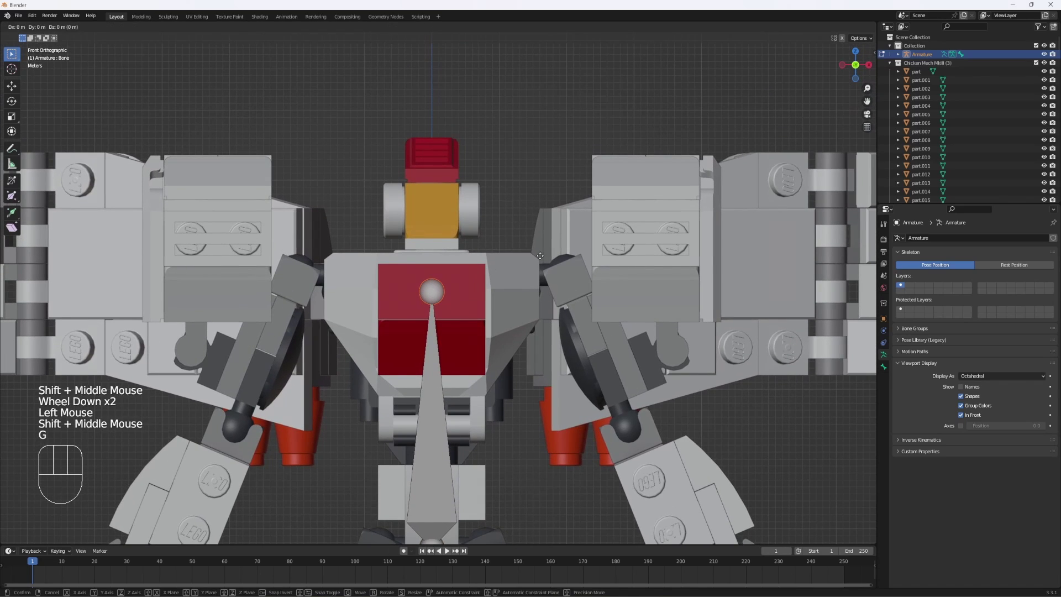
{"action": "key", "text": "z"}
{"action": "left_click", "coordinate": [539, 228]}
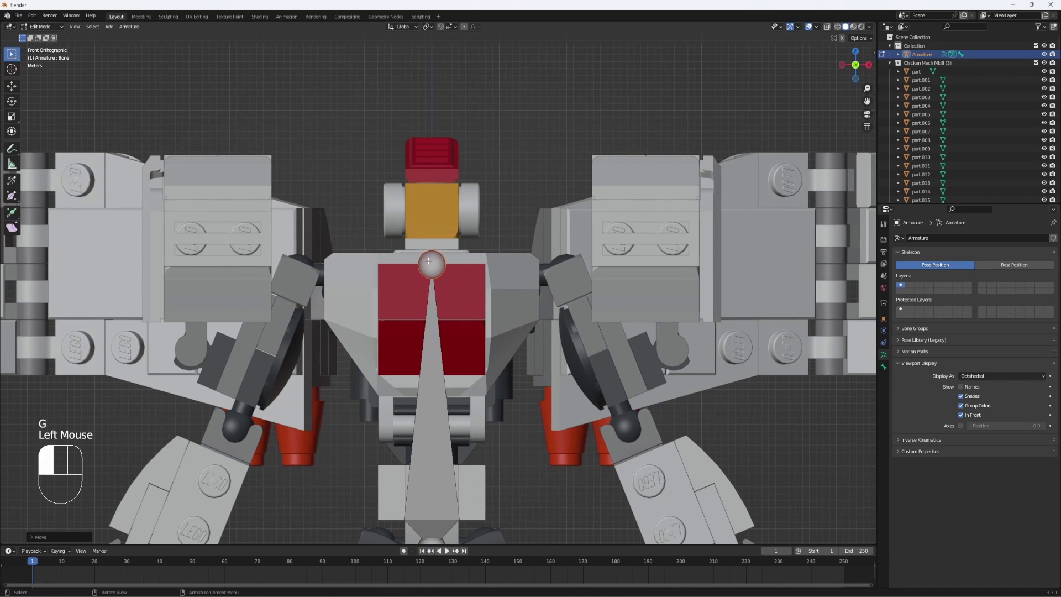
Extrude a neck bone from the chest tip and move its tip upward.
{"action": "key", "text": "e"}
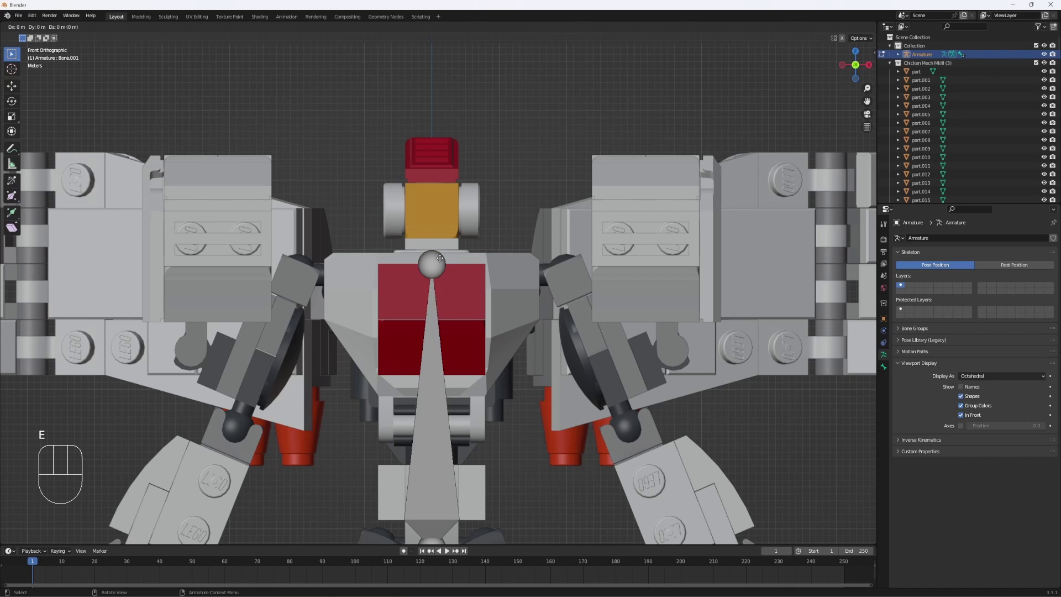
{"action": "right_click", "coordinate": [440, 258]}
{"action": "key", "text": "g"}
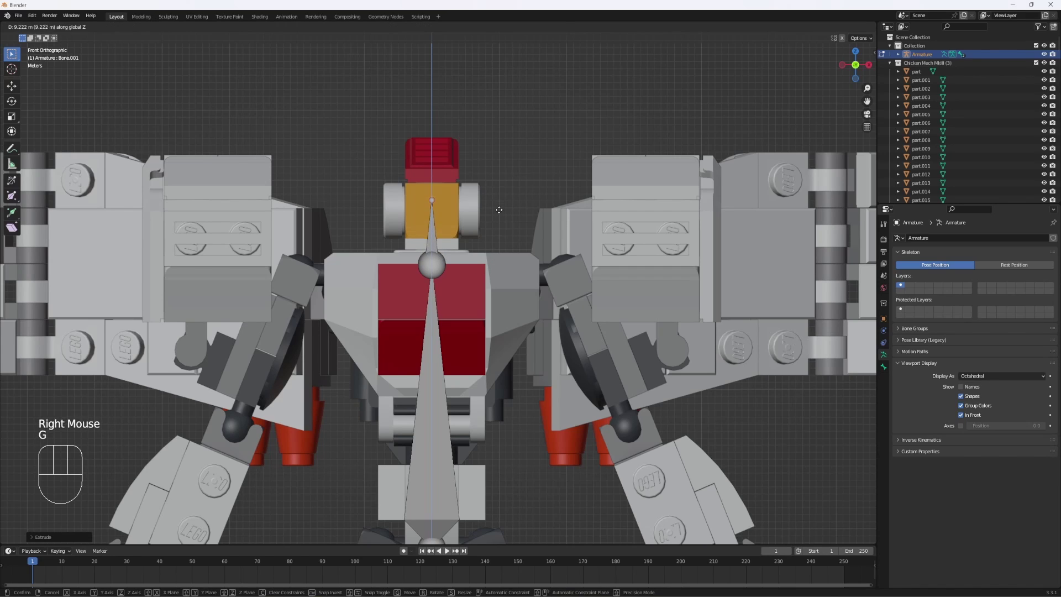
{"action": "left_click", "coordinate": [498, 218]}
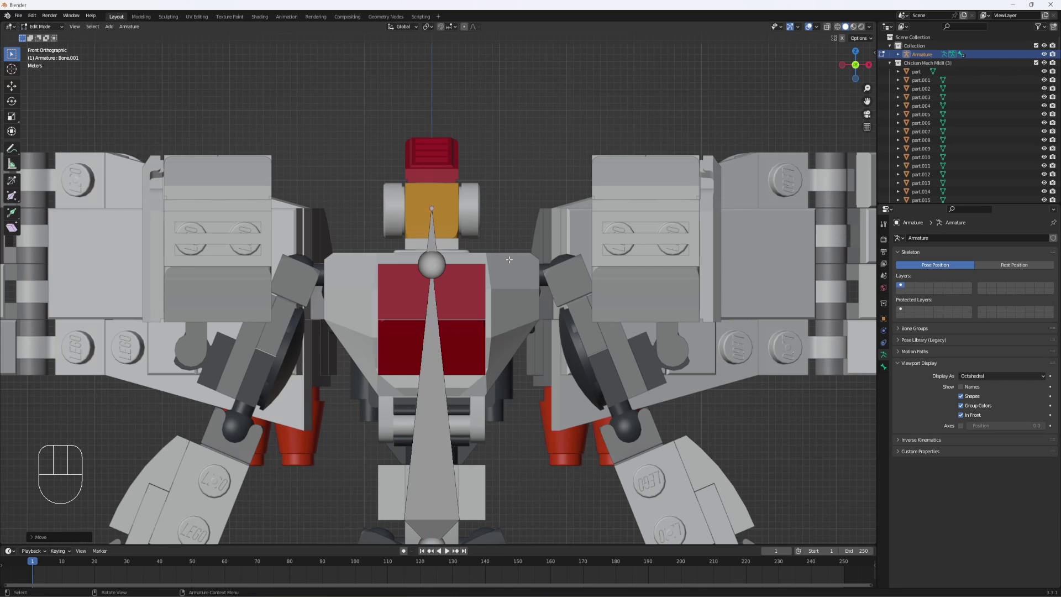
{"action": "scroll", "coordinate": [459, 260], "scroll_direction": "up", "scroll_amount": 1, "text": "shift"}
{"action": "middle_click_drag", "start_coordinate": [454, 272], "coordinate": [433, 255], "text": "shift"}
Extrude a bone from the chest joint along X and set its tip on the right shoulder.
{"action": "left_click", "coordinate": [434, 255]}
{"action": "key", "text": "e"}
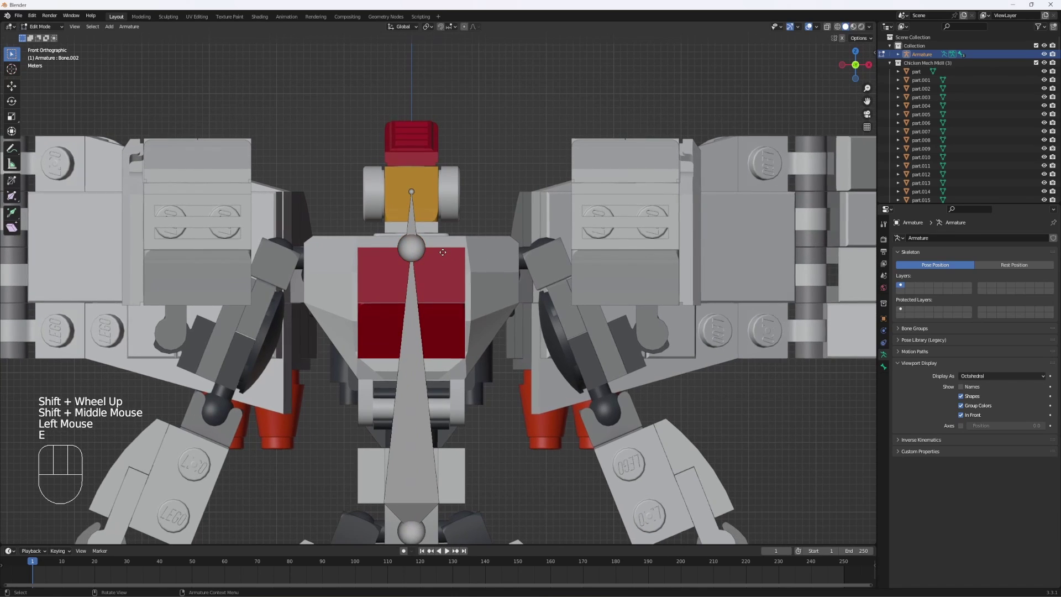
{"action": "right_click", "coordinate": [442, 253]}
{"action": "key", "text": "g"}
{"action": "key", "text": "x"}
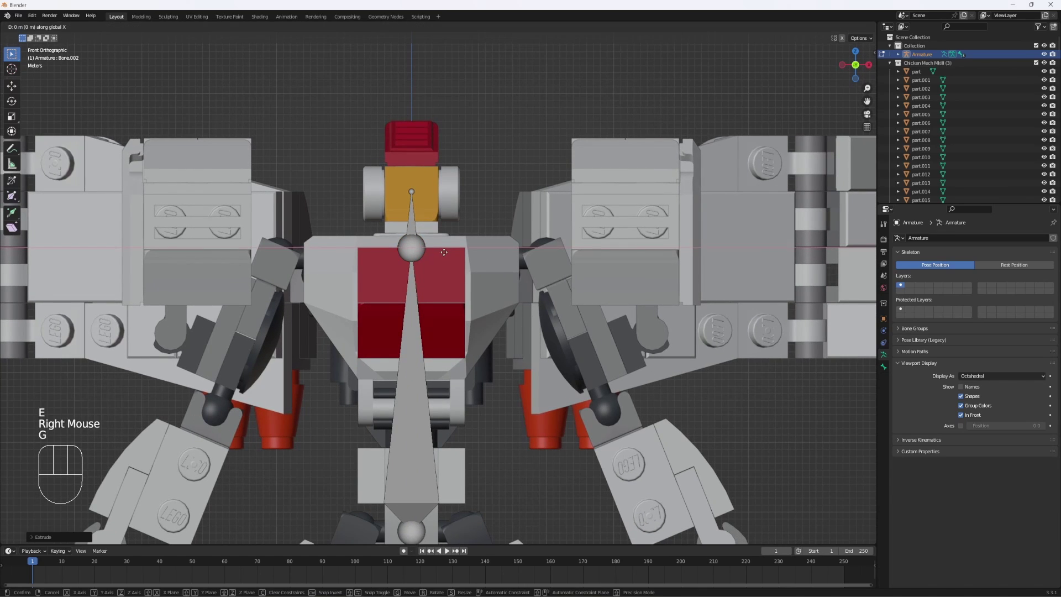
{"action": "left_click", "coordinate": [576, 249]}
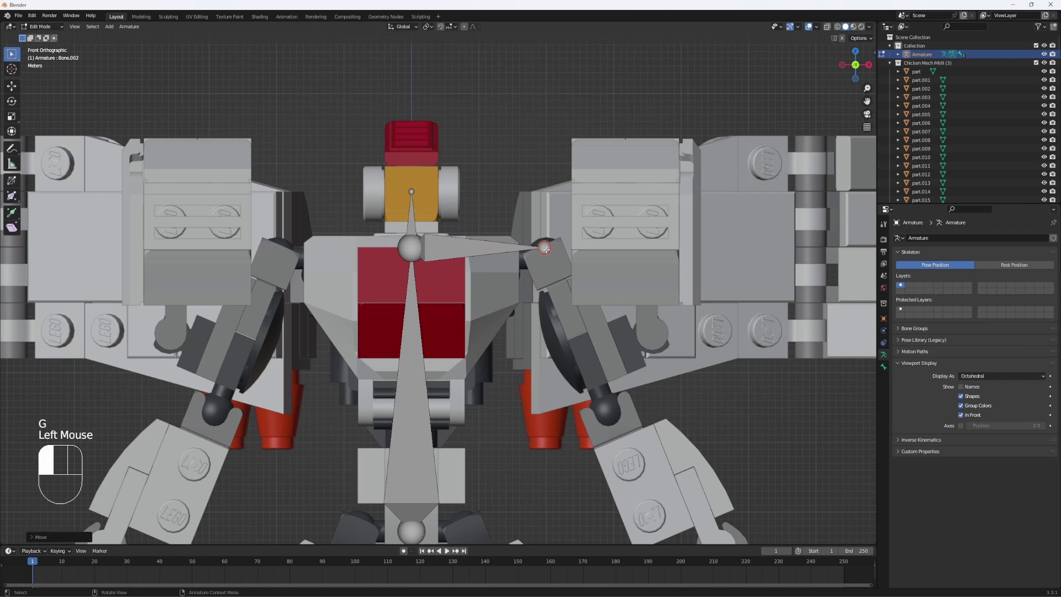
{"action": "middle_click_drag", "start_coordinate": [576, 250], "coordinate": [478, 274], "text": "shift"}
{"action": "scroll", "coordinate": [564, 246], "scroll_direction": "up", "scroll_amount": 3}
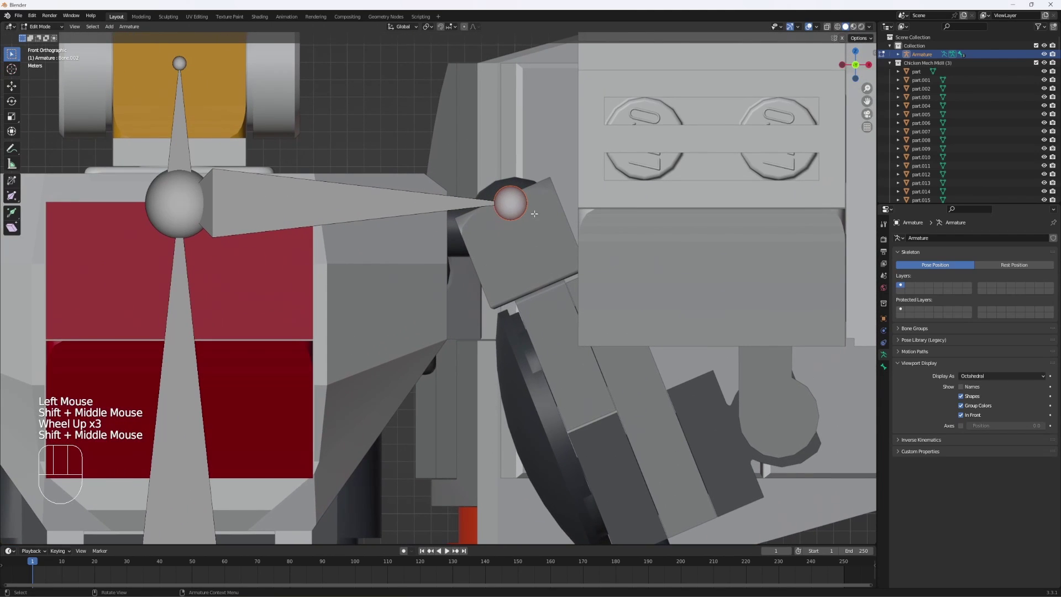
{"action": "key", "text": "g"}
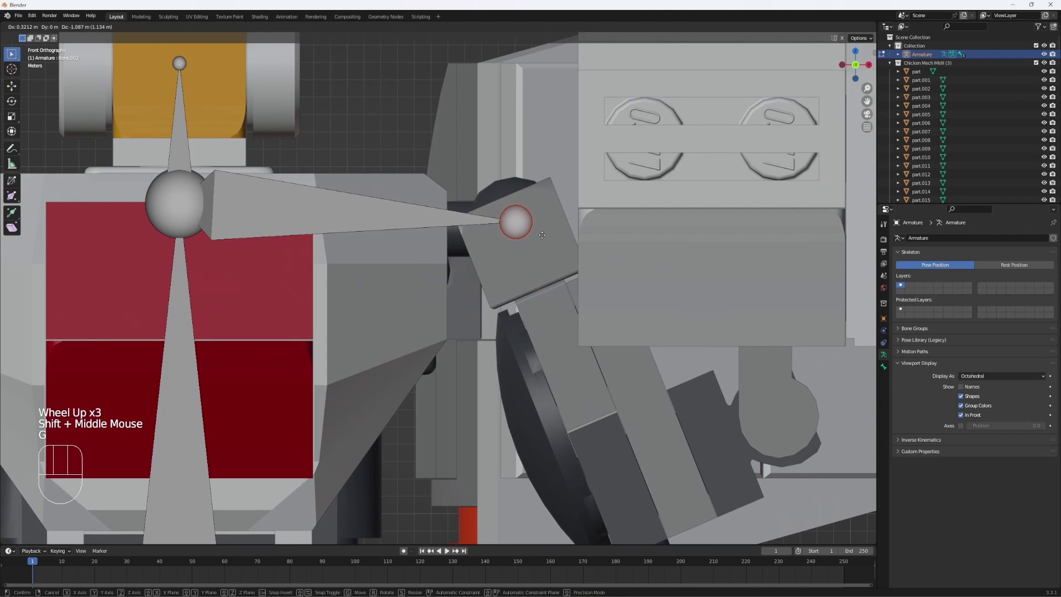
{"action": "left_click", "coordinate": [542, 236]}
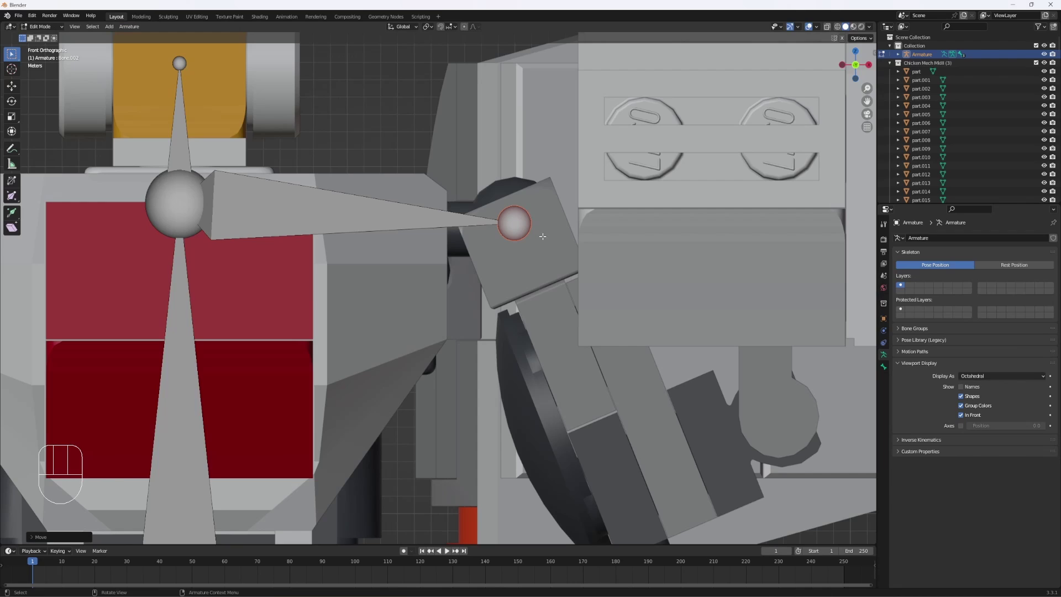
Extrude an upper-arm bone from the shoulder down to the elbow.
{"action": "middle_click_drag", "start_coordinate": [541, 236], "coordinate": [501, 212], "text": "shift"}
{"action": "scroll", "coordinate": [555, 231], "scroll_direction": "down", "scroll_amount": 2}
{"action": "scroll", "coordinate": [555, 231], "scroll_direction": "down", "scroll_amount": 2}
{"action": "middle_click_drag", "start_coordinate": [492, 260], "coordinate": [497, 218], "text": "shift"}
{"action": "scroll", "coordinate": [497, 219], "scroll_direction": "up", "scroll_amount": 1}
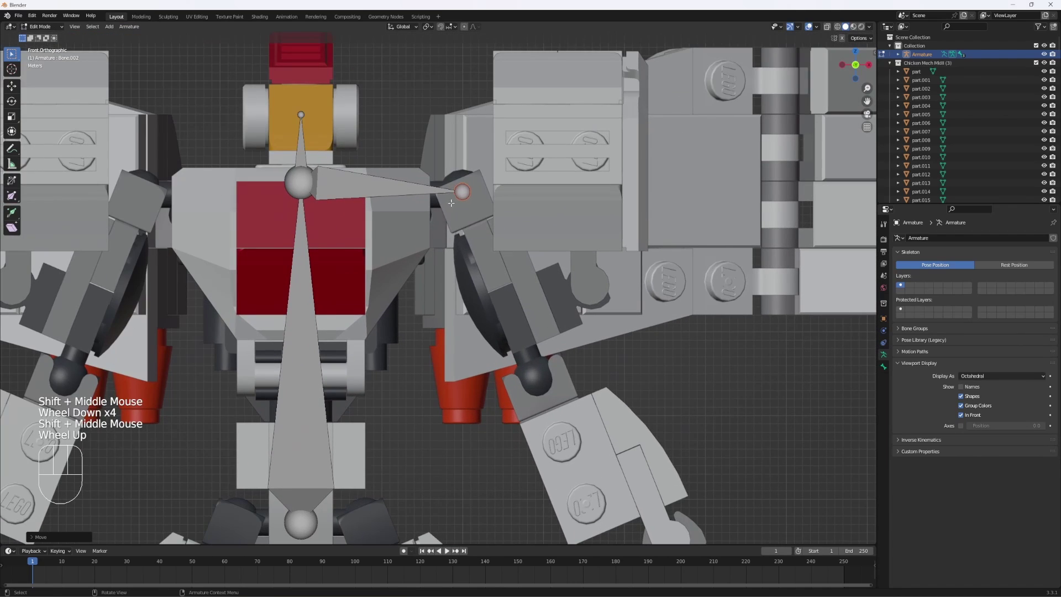
{"action": "left_click", "coordinate": [497, 219]}
{"action": "key", "text": "e"}
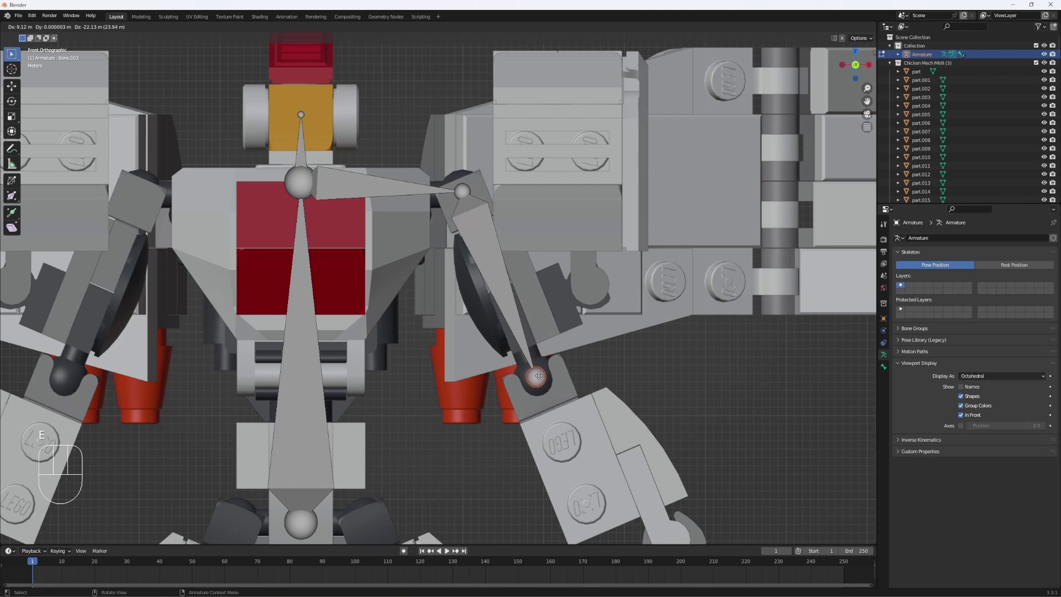
{"action": "left_click", "coordinate": [538, 376]}
Extrude a forearm bone from the elbow to the hand.
{"action": "scroll", "coordinate": [537, 376], "scroll_direction": "up", "scroll_amount": 1}
{"action": "middle_click_drag", "start_coordinate": [537, 376], "coordinate": [470, 278], "text": "shift"}
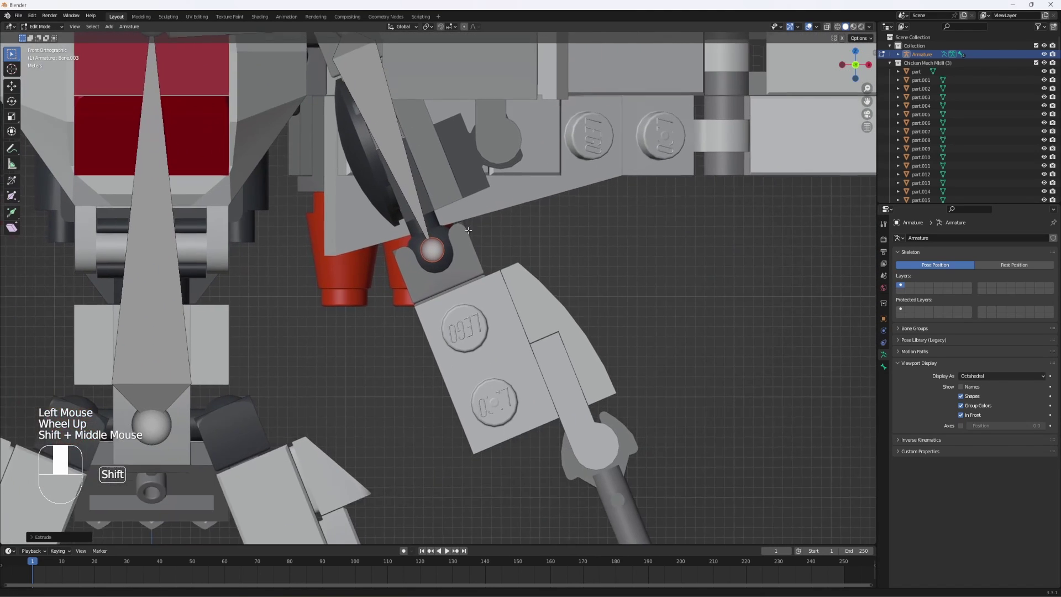
{"action": "scroll", "coordinate": [471, 278], "scroll_direction": "down", "scroll_amount": 1}
{"action": "key", "text": "e"}
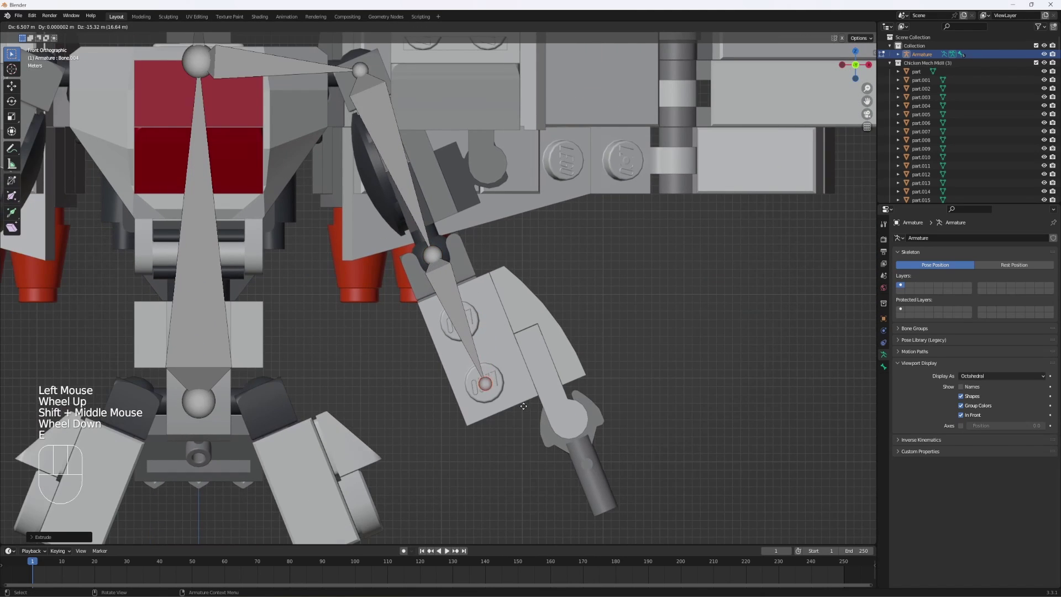
{"action": "left_click", "coordinate": [514, 387]}
Check the arm bones from the side (Numpad 3) and front (Numpad 1) views.
{"action": "key", "text": "KP_3"}
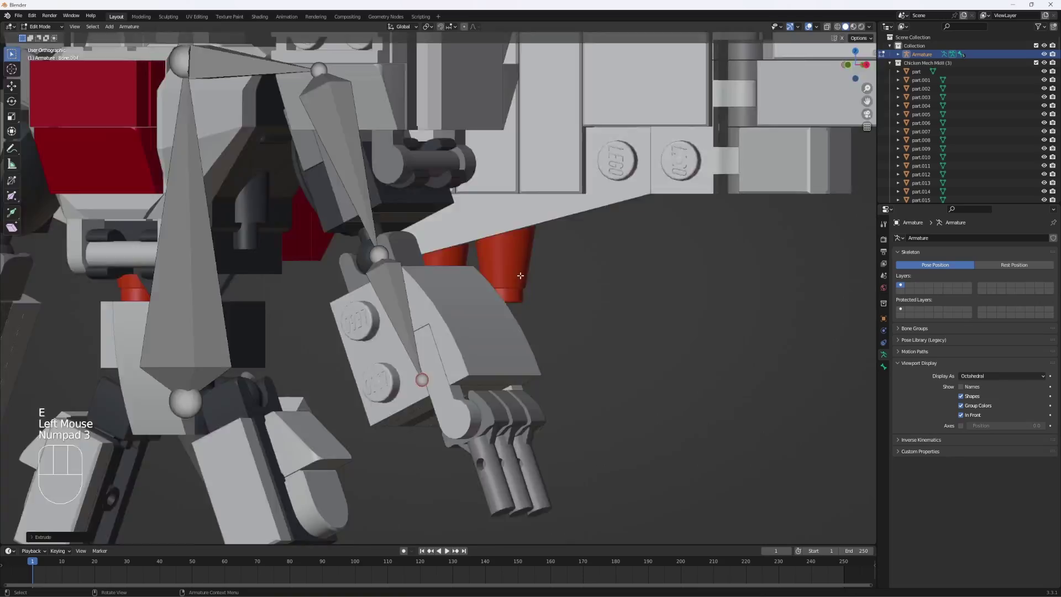
{"action": "middle_click_drag", "start_coordinate": [381, 316], "coordinate": [387, 365], "text": "shift"}
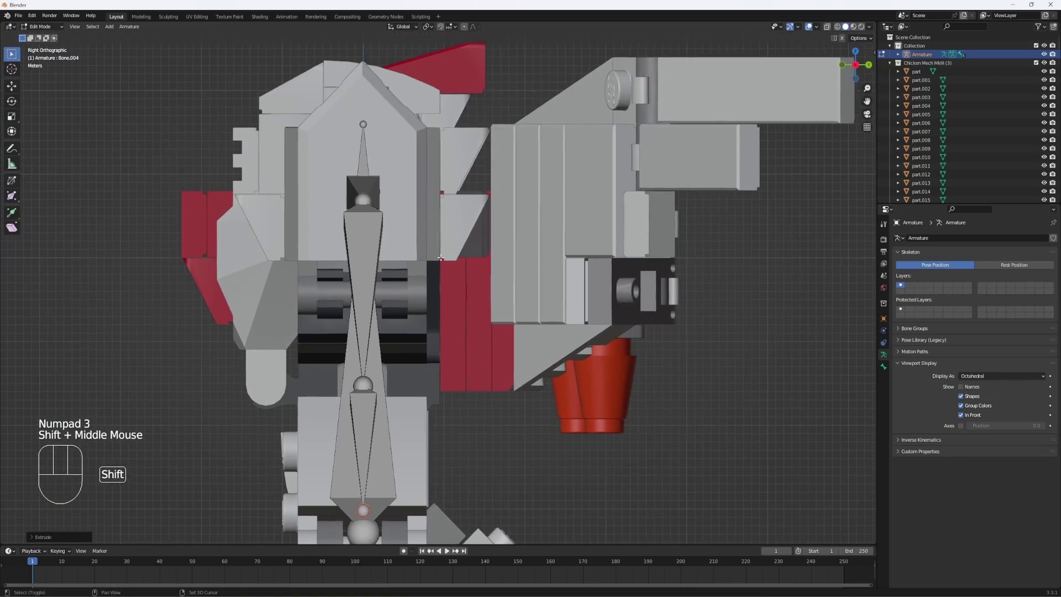
{"action": "key", "text": "KP_1"}
{"action": "scroll", "coordinate": [441, 258], "scroll_direction": "down", "scroll_amount": 2}
{"action": "middle_click_drag", "start_coordinate": [440, 258], "coordinate": [385, 323]}
Extrude a new bone from the end of the forearm bone.
{"action": "key", "text": "KP_1"}
{"action": "scroll", "coordinate": [461, 332], "scroll_direction": "up", "scroll_amount": 1}
{"action": "scroll", "coordinate": [461, 332], "scroll_direction": "up", "scroll_amount": 1, "text": "shift"}
{"action": "left_click", "coordinate": [386, 324]}
{"action": "key", "text": "e"}
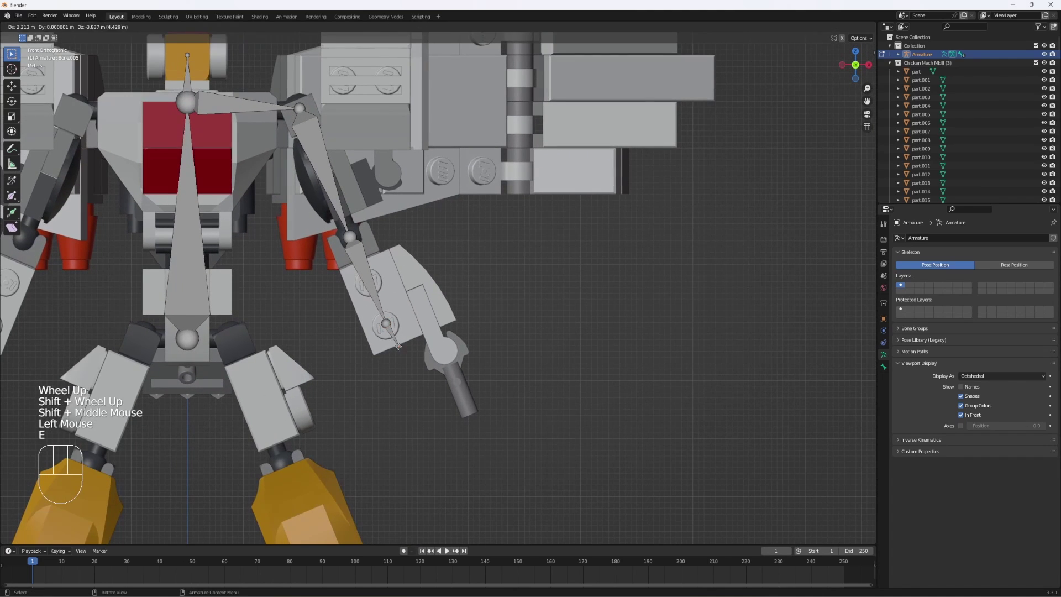
{"action": "left_click", "coordinate": [389, 341]}
Disconnect the new bone from the forearm with Alt+P and move it onto the hand's gun.
{"action": "left_click", "coordinate": [388, 341]}
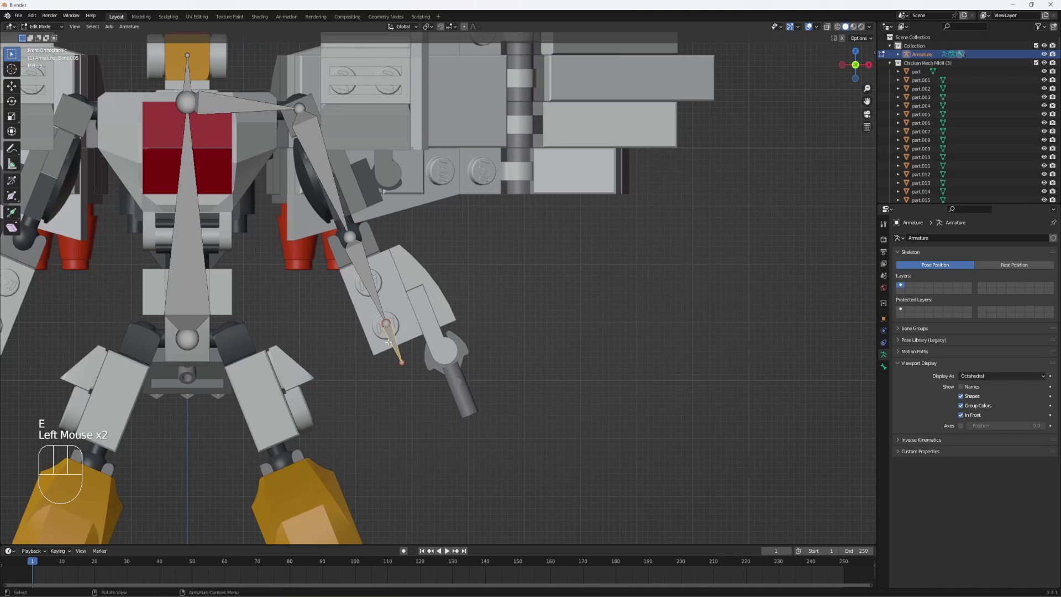
{"action": "key", "text": "alt+p"}
{"action": "key", "text": "alt+p"}
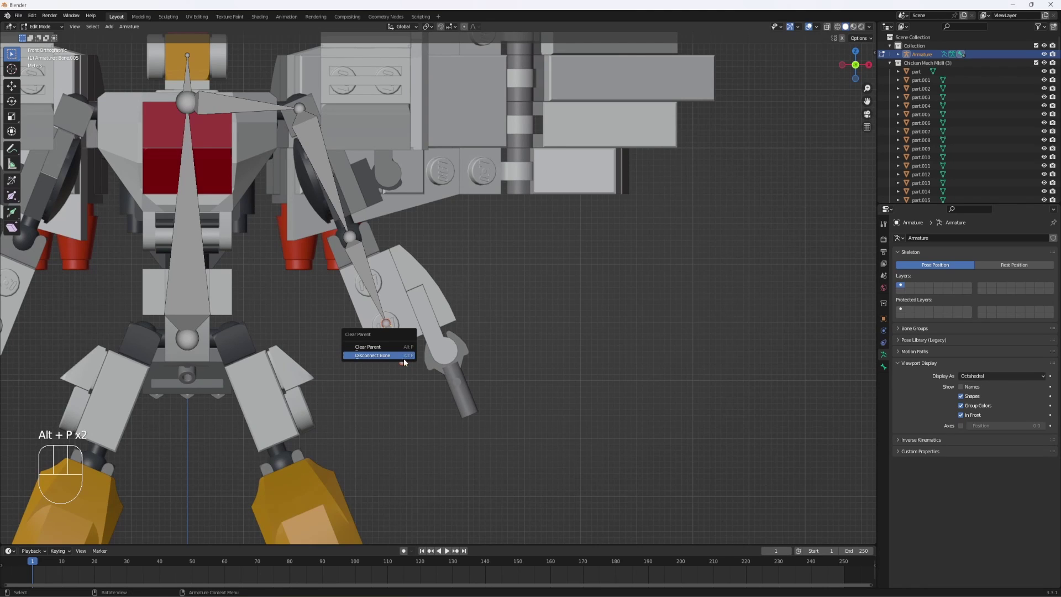
{"action": "left_click", "coordinate": [404, 362]}
{"action": "key", "text": "g"}
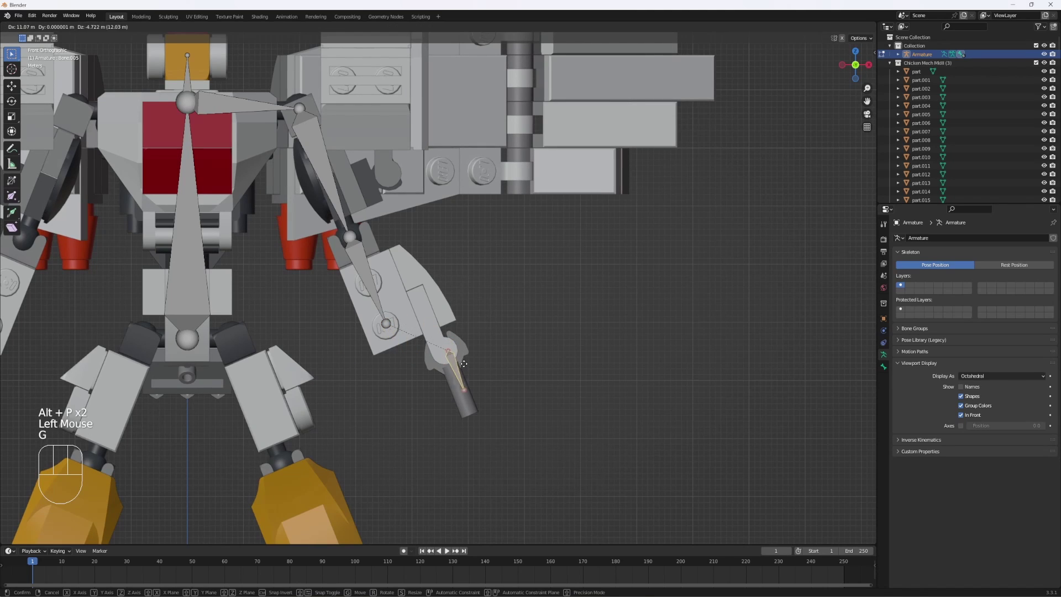
{"action": "left_click", "coordinate": [459, 360]}
Adjust the hand bone's head and tail joints so it lies along the gun barrel.
{"action": "scroll", "coordinate": [463, 344], "scroll_direction": "up", "scroll_amount": 2}
{"action": "middle_click_drag", "start_coordinate": [464, 343], "coordinate": [402, 331], "text": "shift"}
{"action": "scroll", "coordinate": [449, 336], "scroll_direction": "up", "scroll_amount": 1, "text": "shift"}
{"action": "scroll", "coordinate": [436, 337], "scroll_direction": "up", "scroll_amount": 2}
{"action": "left_click", "coordinate": [402, 330]}
{"action": "key", "text": "g"}
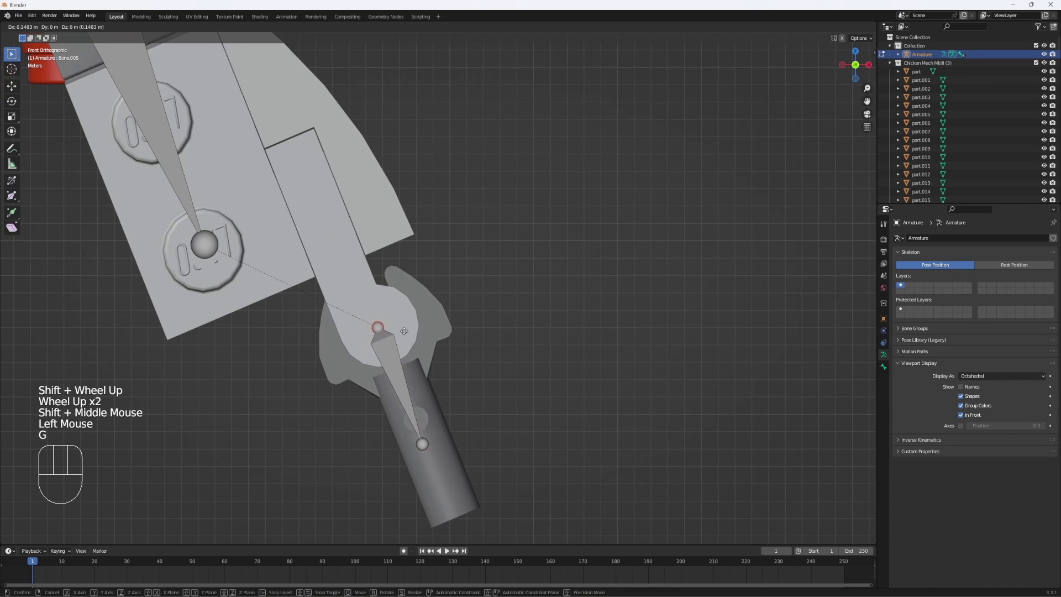
{"action": "left_click", "coordinate": [405, 329]}
{"action": "left_click", "coordinate": [422, 443]}
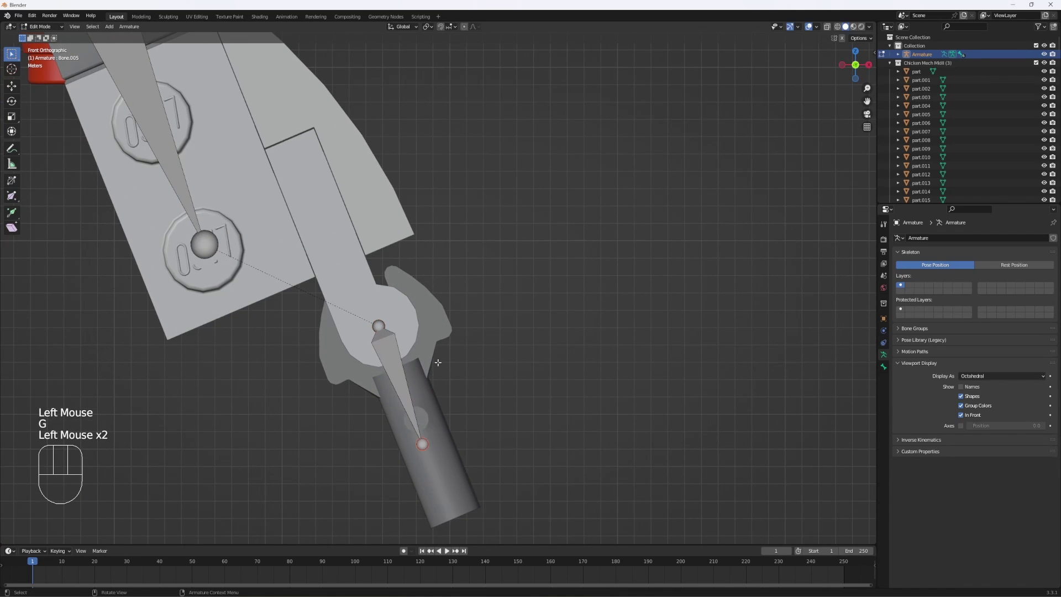
{"action": "key", "text": "g"}
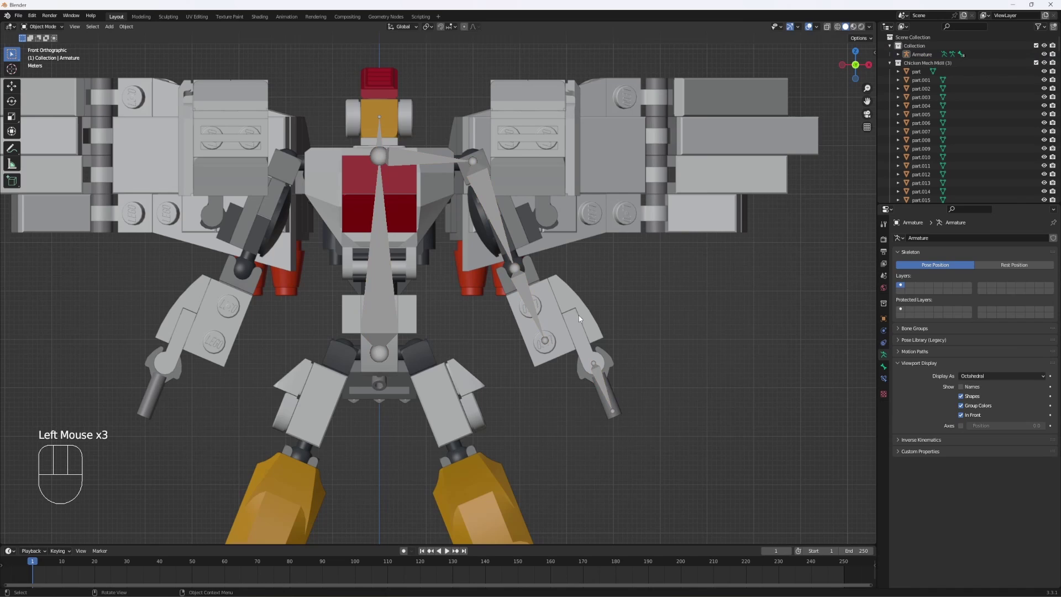
Delete the chest-to-shoulder bone from the armature in Edit Mode.
{"action": "left_click", "coordinate": [409, 159]}
{"action": "key", "text": "Tab"}
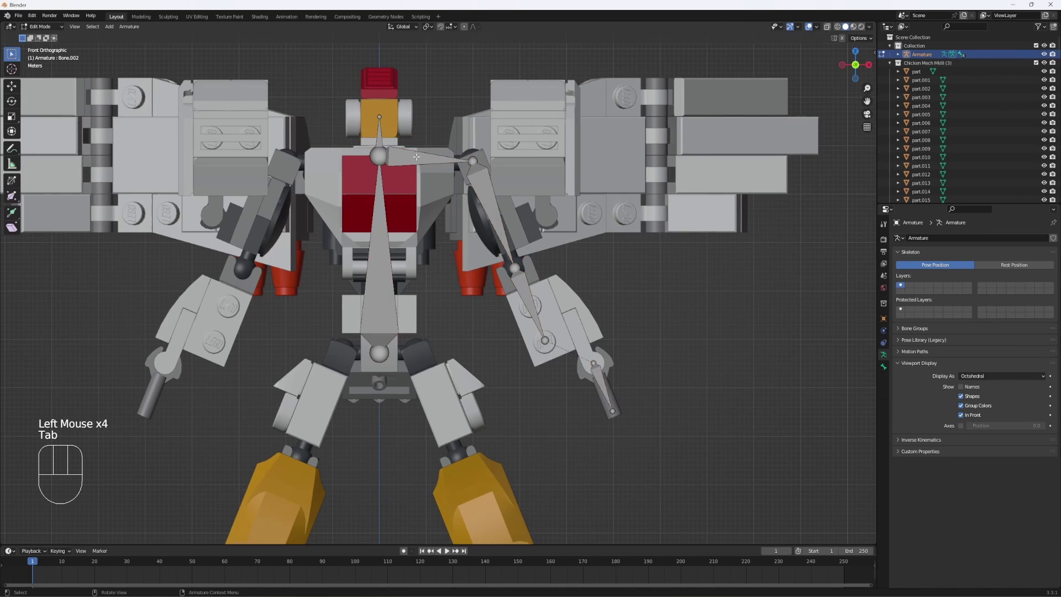
{"action": "left_click", "coordinate": [416, 157]}
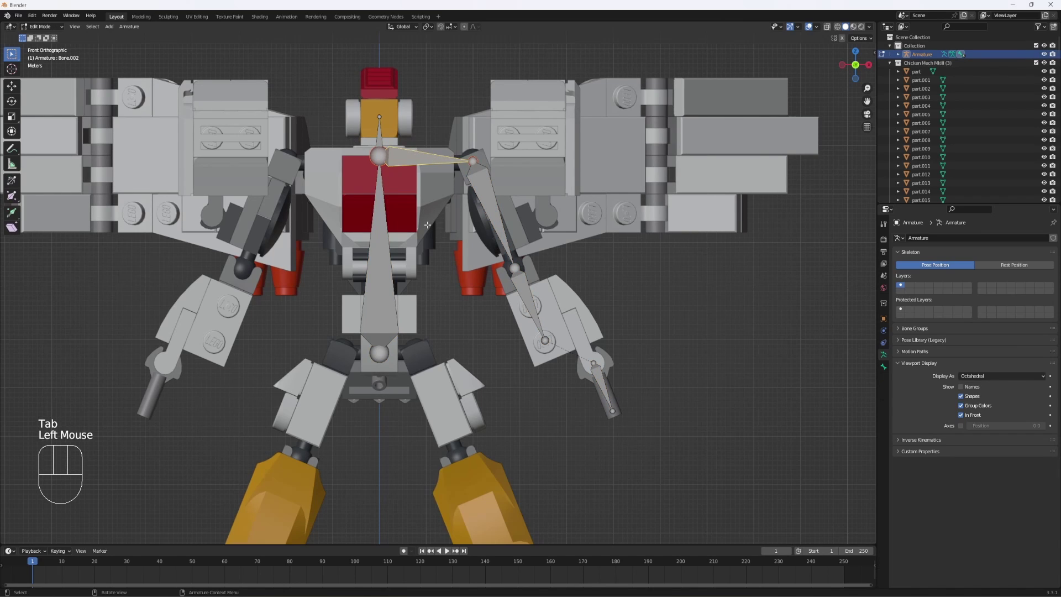
{"action": "key", "text": "Delete"}
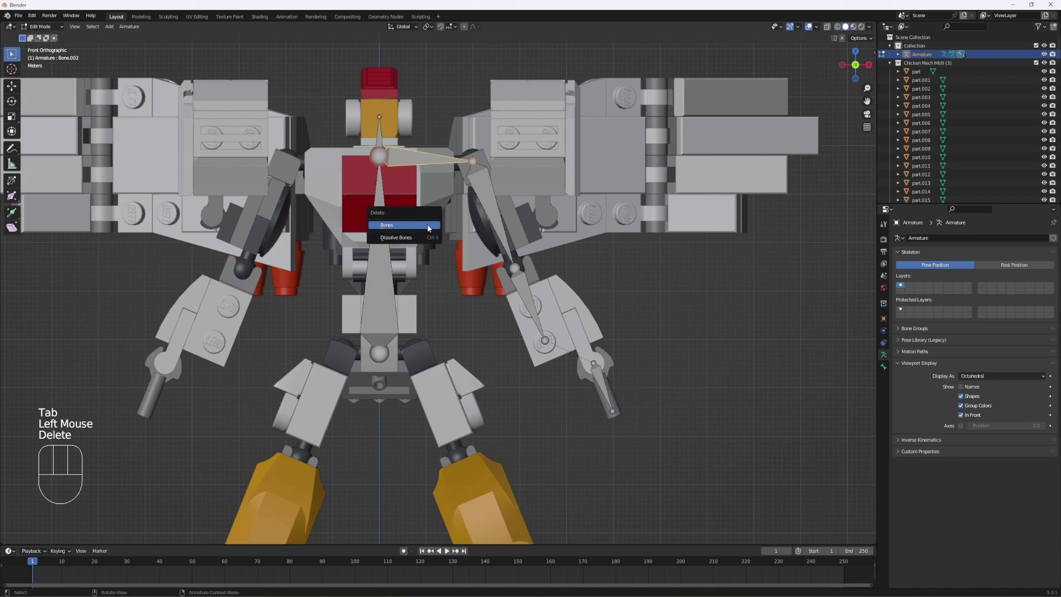
{"action": "left_click", "coordinate": [427, 224]}
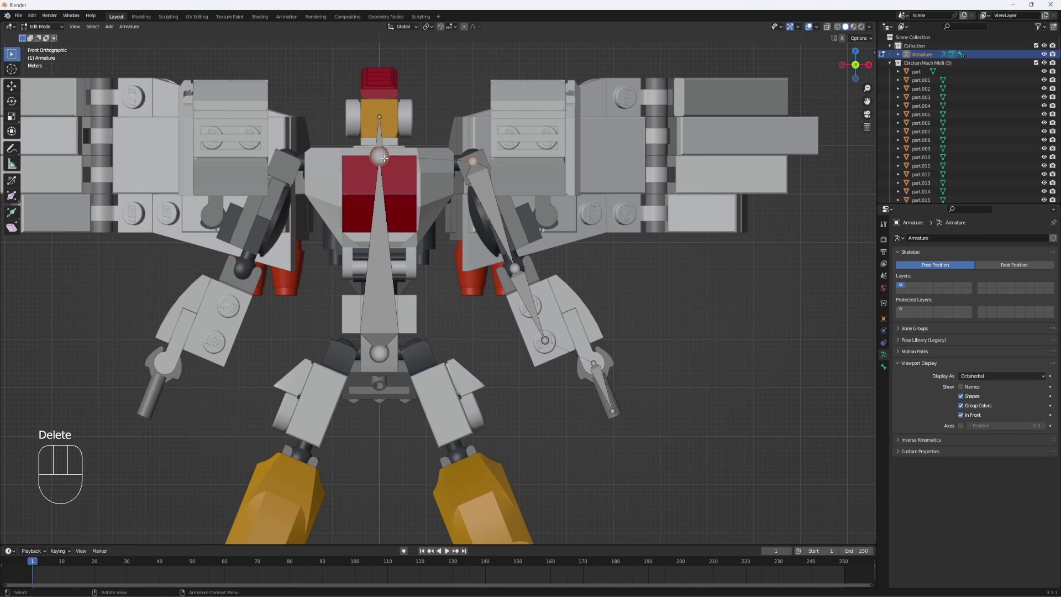
Extrude a new bone from the chest joint in front view and disconnect it from its parent.
{"action": "middle_click_drag", "start_coordinate": [421, 165], "coordinate": [418, 188]}
{"action": "key", "text": "KP_1"}
{"action": "middle_click_drag", "start_coordinate": [418, 188], "coordinate": [416, 215], "text": "shift"}
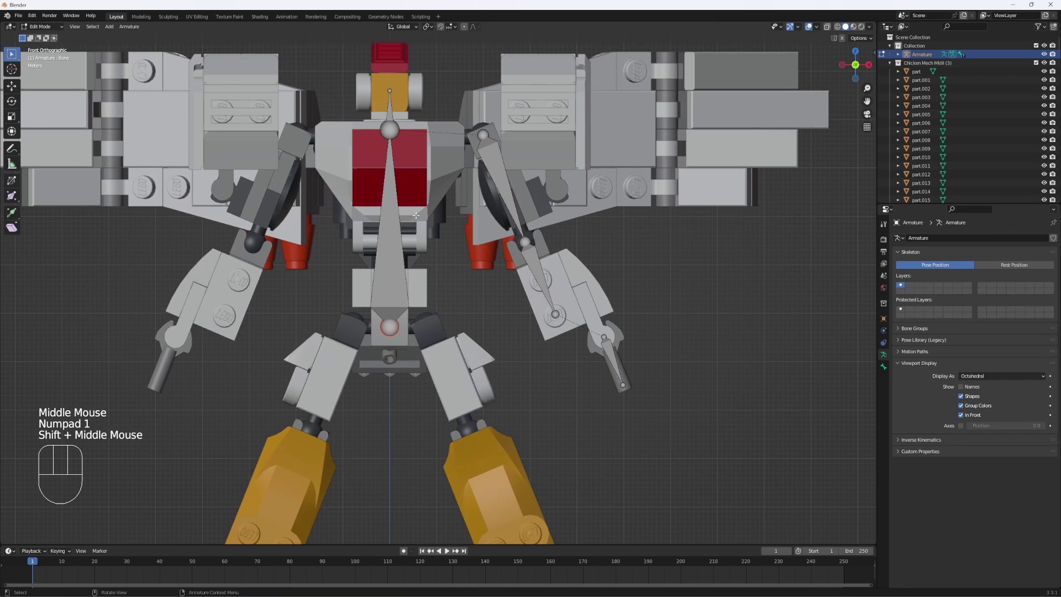
{"action": "left_click", "coordinate": [407, 144]}
{"action": "key", "text": "e"}
{"action": "left_click", "coordinate": [485, 218]}
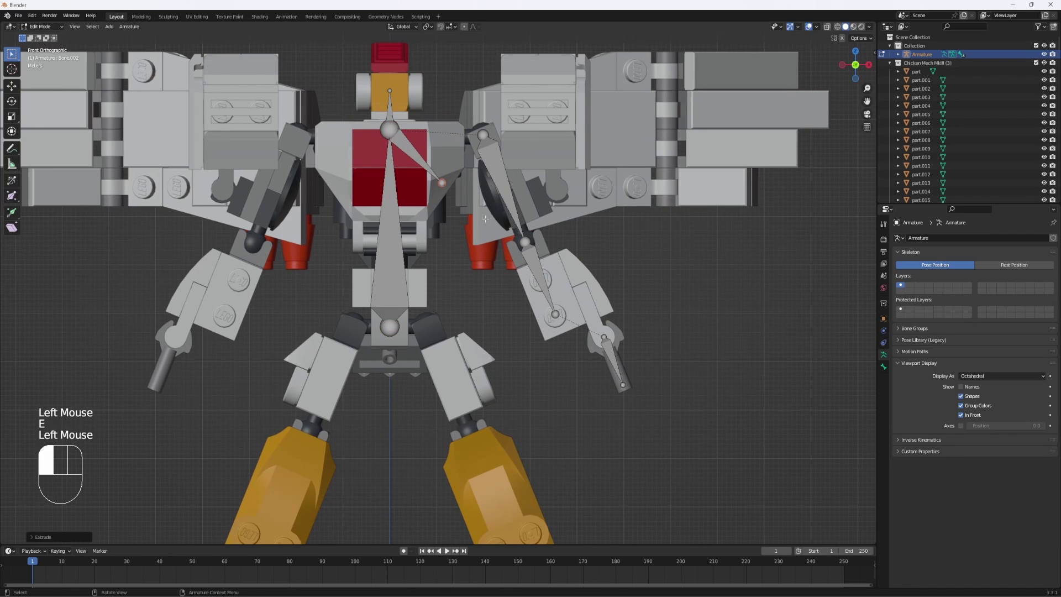
{"action": "left_click", "coordinate": [412, 157]}
{"action": "key", "text": "alt+p"}
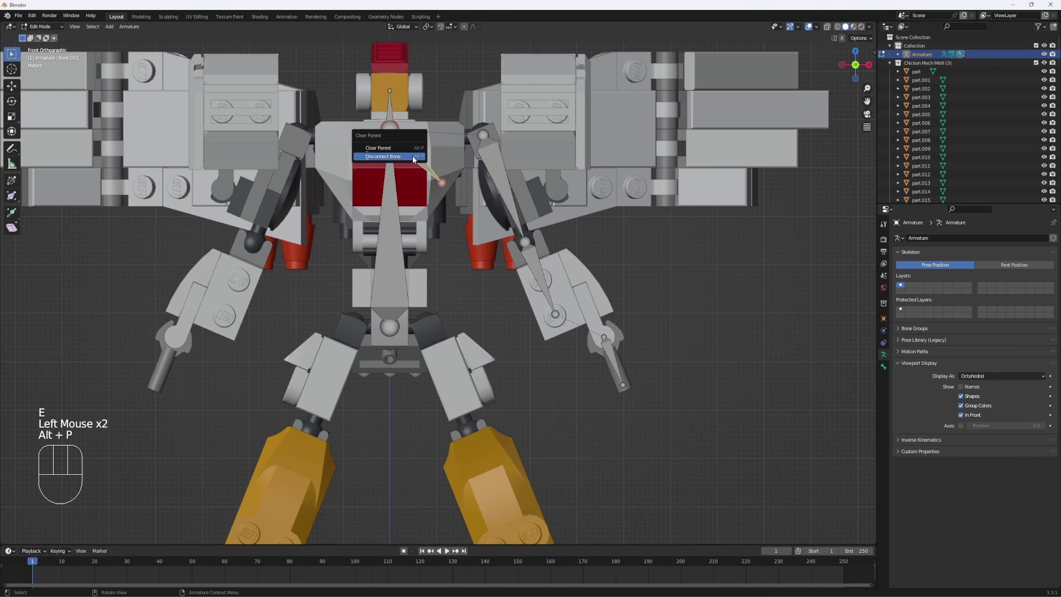
{"action": "left_click", "coordinate": [413, 157]}
Move the disconnected bone down to the right hip.
{"action": "middle_click_drag", "start_coordinate": [507, 308], "coordinate": [486, 246], "text": "shift"}
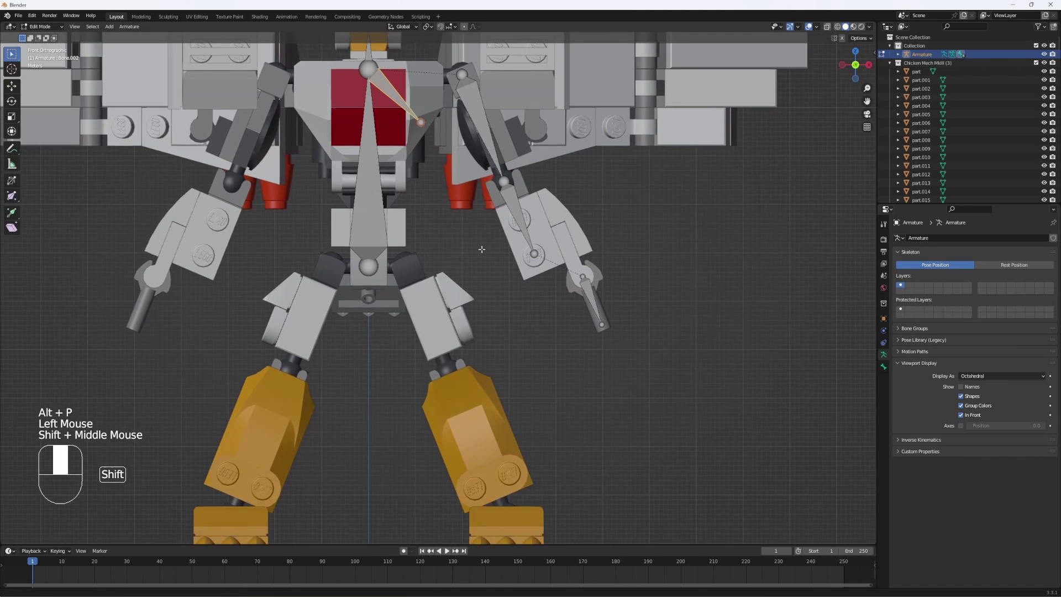
{"action": "key", "text": "g"}
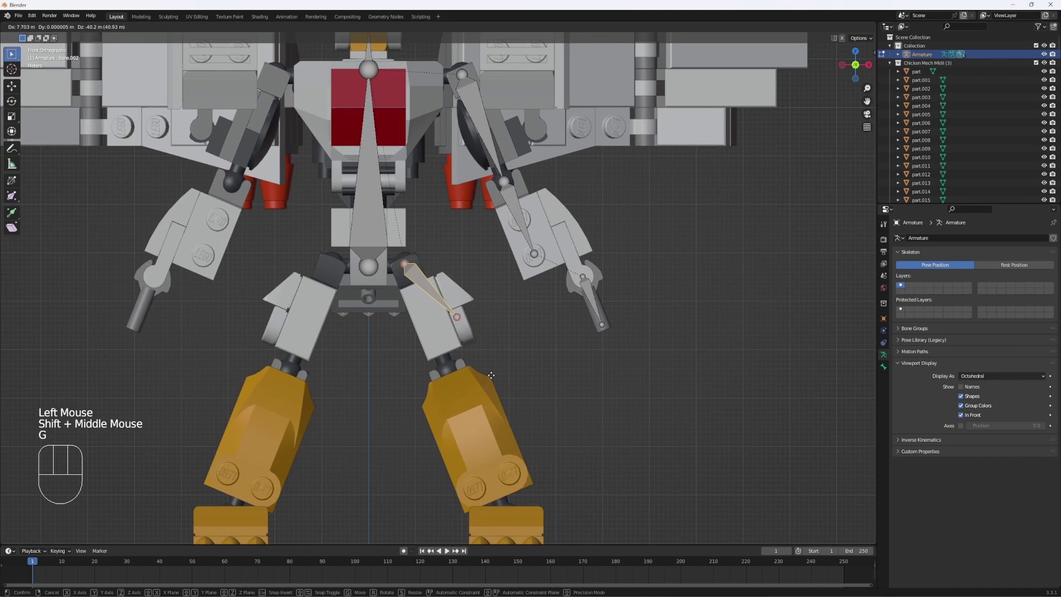
{"action": "left_click", "coordinate": [493, 389]}
{"action": "scroll", "coordinate": [493, 389], "scroll_direction": "up", "scroll_amount": 4}
Reposition and rotate the shin bone to follow the leg.
{"action": "middle_click_drag", "start_coordinate": [395, 216], "coordinate": [427, 268], "text": "shift"}
{"action": "key", "text": "g"}
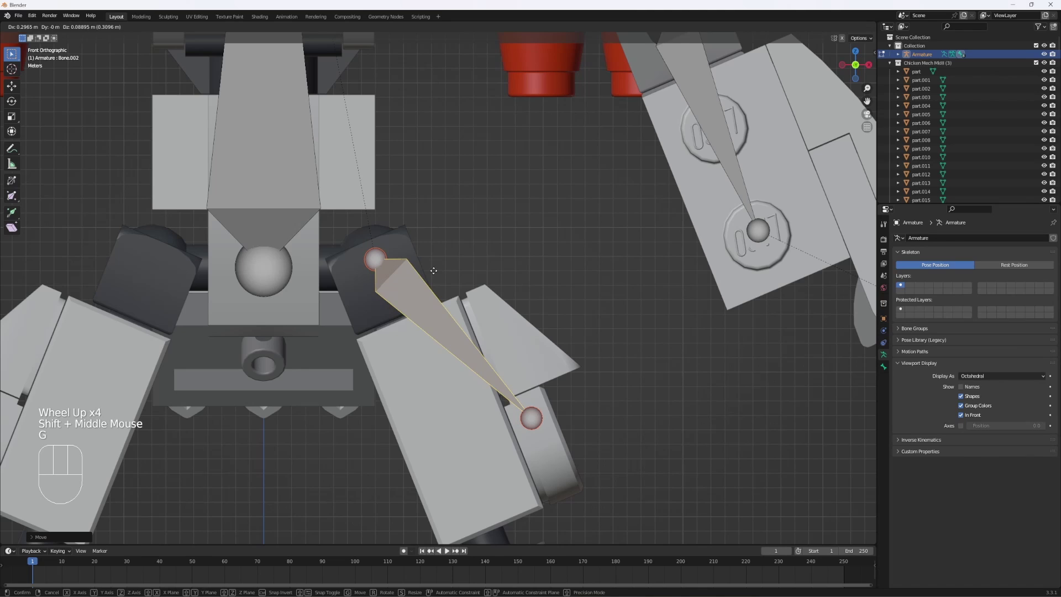
{"action": "left_click", "coordinate": [430, 272]}
{"action": "key", "text": "r"}
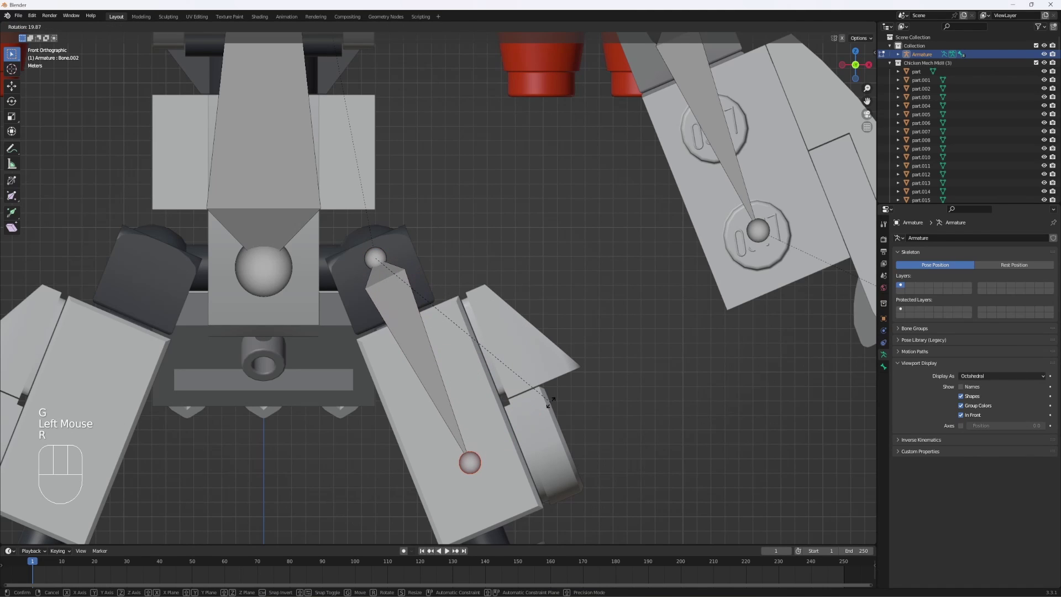
{"action": "left_click", "coordinate": [564, 371]}
{"action": "middle_click_drag", "start_coordinate": [564, 372], "coordinate": [505, 284], "text": "shift"}
{"action": "scroll", "coordinate": [536, 290], "scroll_direction": "down", "scroll_amount": 1}
From side view, select Bone.009 and extrude a new bone down into the foot.
{"action": "key", "text": "e"}
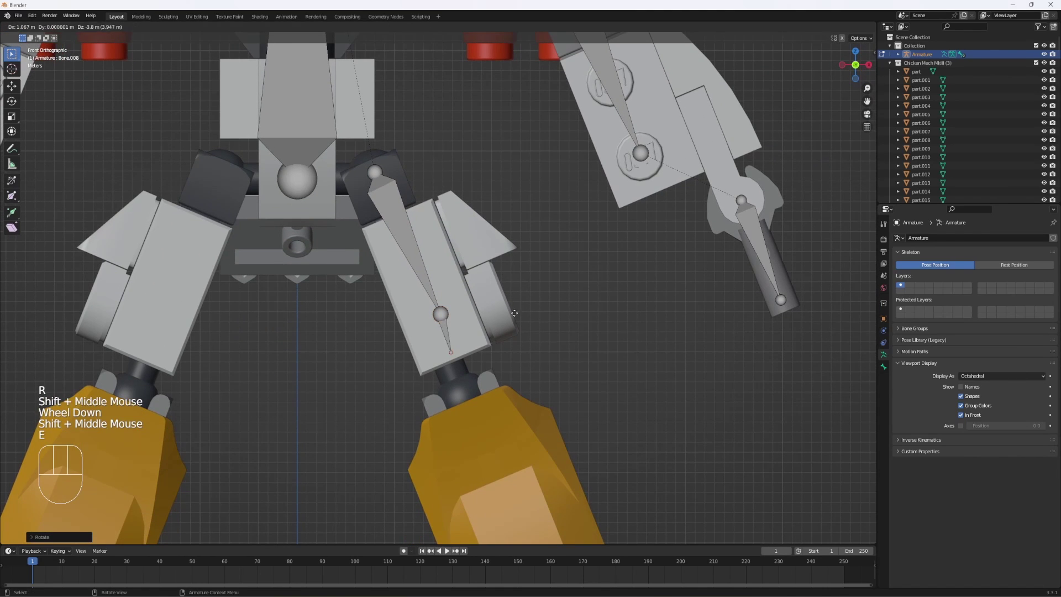
{"action": "right_click", "coordinate": [443, 317]}
{"action": "key", "text": "ctrl+z"}
{"action": "scroll", "coordinate": [443, 318], "scroll_direction": "down", "scroll_amount": 3}
{"action": "middle_click_drag", "start_coordinate": [443, 318], "coordinate": [420, 332], "text": "shift"}
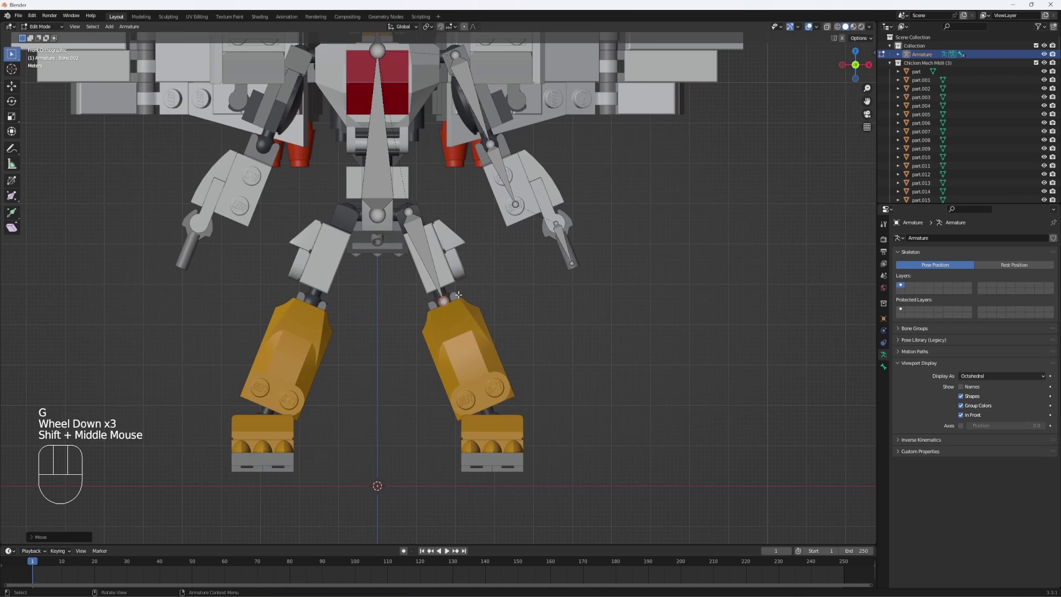
{"action": "left_click", "coordinate": [409, 437]}
{"action": "key", "text": "KP_3"}
{"action": "scroll", "coordinate": [409, 415], "scroll_direction": "up", "scroll_amount": 3}
{"action": "middle_click_drag", "start_coordinate": [409, 415], "coordinate": [398, 387], "text": "shift"}
{"action": "key", "text": "g"}
{"action": "key", "text": "e"}
{"action": "left_click", "coordinate": [521, 446]}
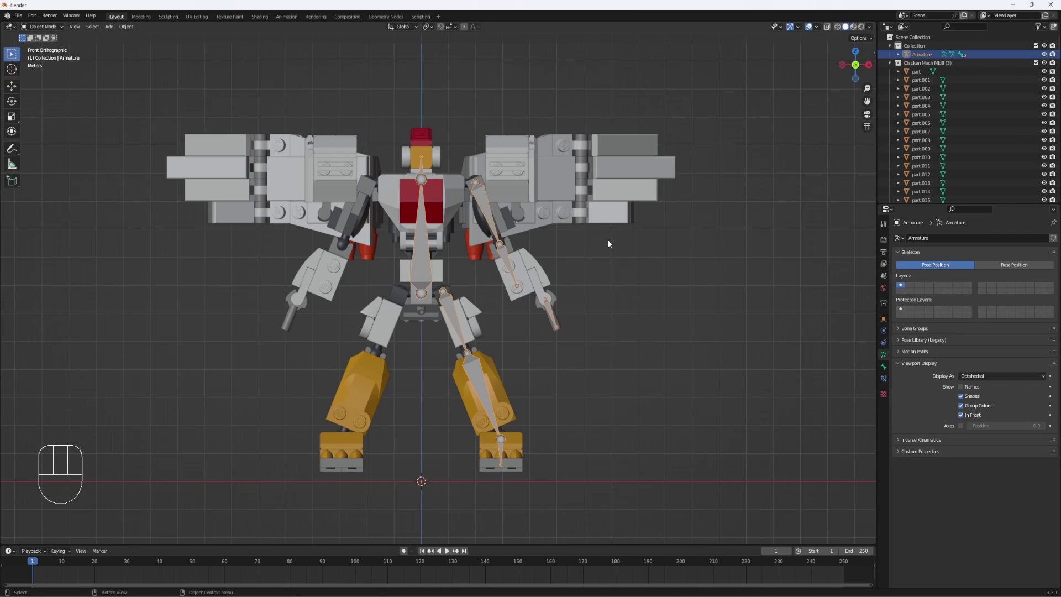
In top view, extrude Bone.010 from the root bone and disconnect it from its parent.
{"action": "key", "text": "Tab"}
{"action": "middle_click_drag", "start_coordinate": [607, 229], "coordinate": [430, 192]}
{"action": "left_click", "coordinate": [430, 191]}
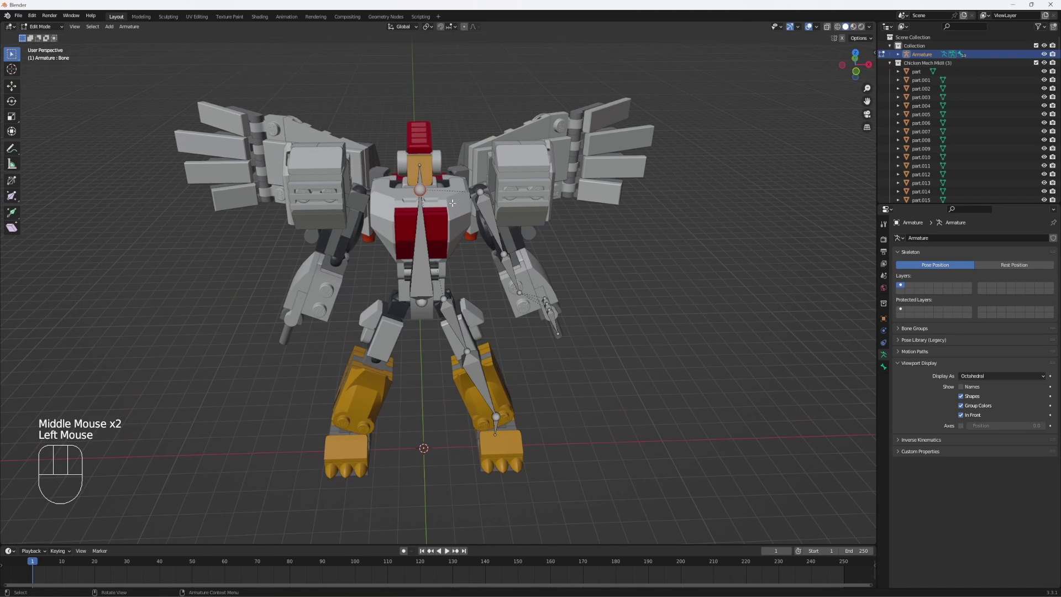
{"action": "key", "text": "KP_7"}
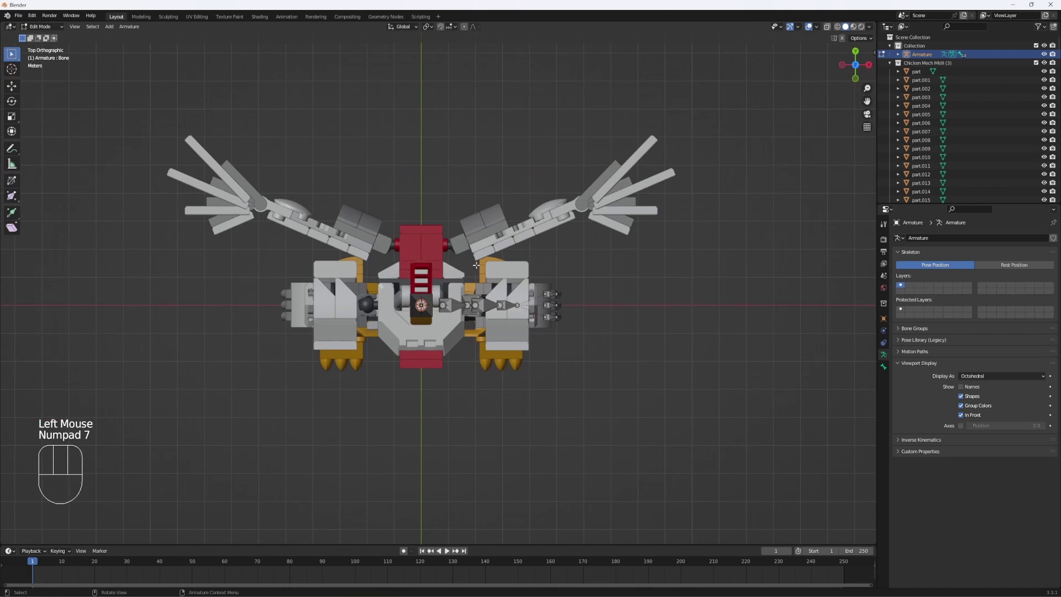
{"action": "key", "text": "e"}
{"action": "left_click", "coordinate": [456, 289]}
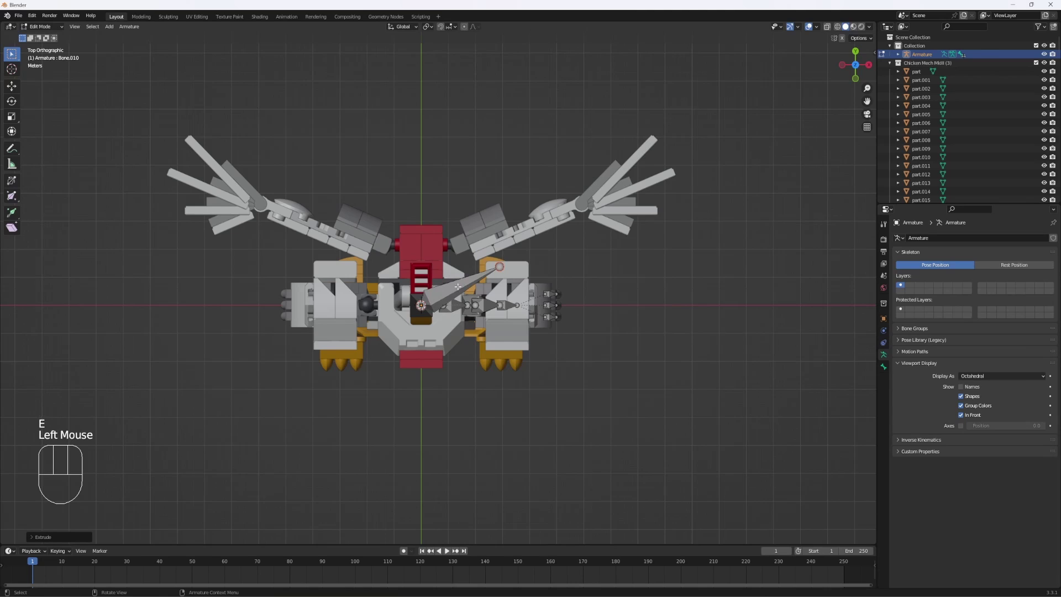
{"action": "left_click", "coordinate": [455, 289]}
{"action": "key", "text": "alt+p"}
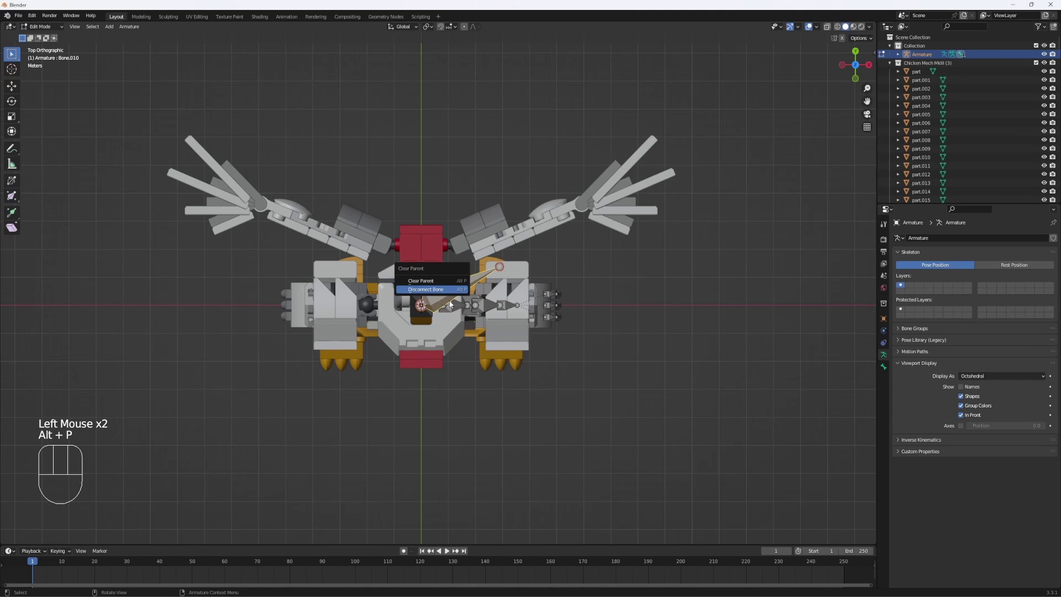
{"action": "left_click", "coordinate": [443, 290]}
Move the detached Bone.010 onto the mech's upper wing.
{"action": "key", "text": "g"}
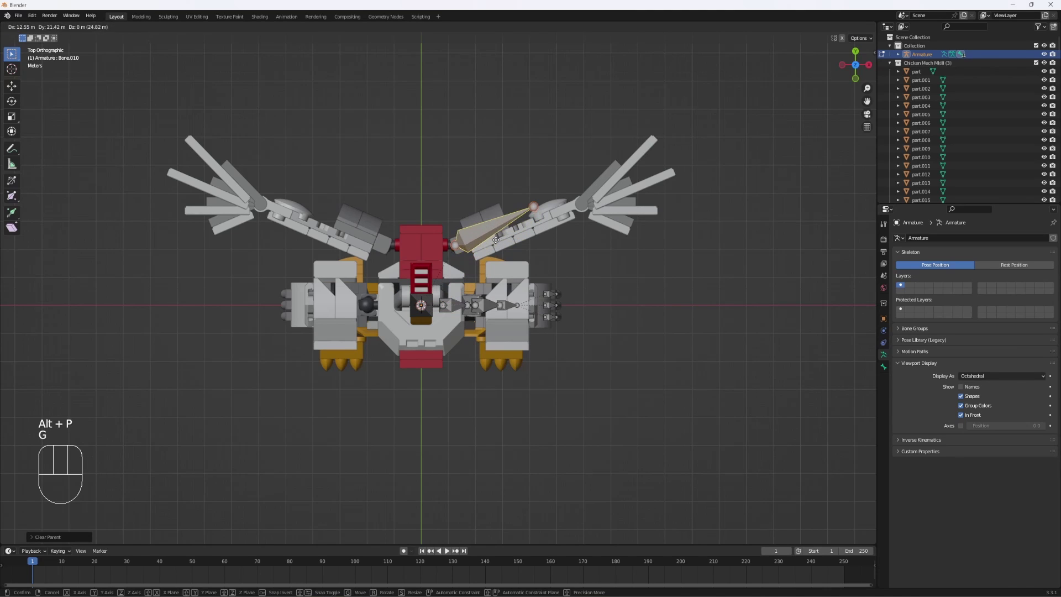
{"action": "left_click", "coordinate": [499, 240]}
{"action": "scroll", "coordinate": [498, 239], "scroll_direction": "up", "scroll_amount": 3}
{"action": "middle_click_drag", "start_coordinate": [537, 266], "coordinate": [422, 358], "text": "shift"}
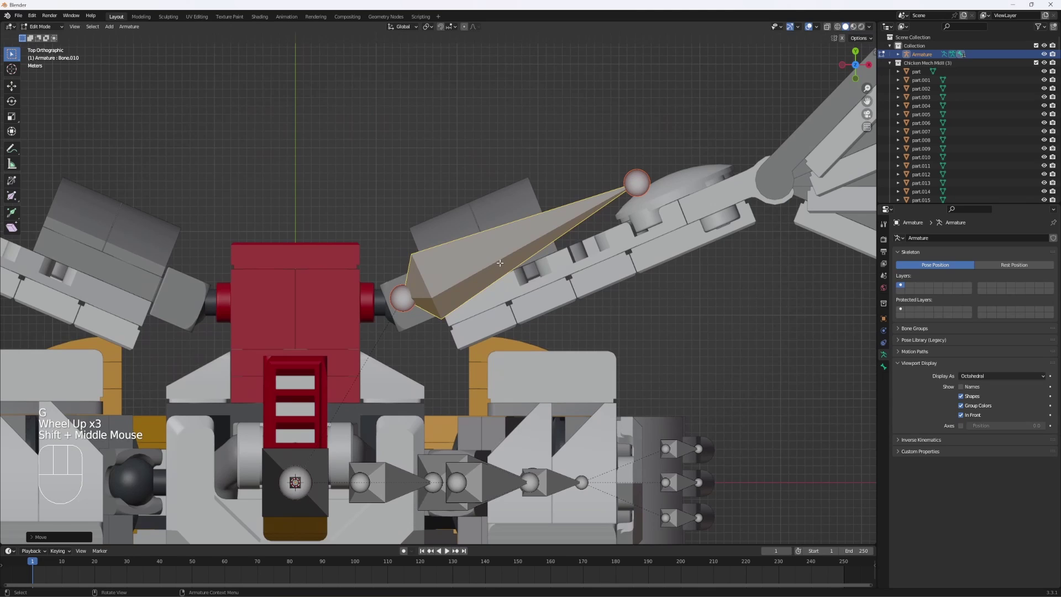
{"action": "key", "text": "g"}
{"action": "left_click", "coordinate": [594, 253]}
Place Bone.010's tip at the wing joint and orbit to check it in 3D.
{"action": "middle_click_drag", "start_coordinate": [596, 251], "coordinate": [432, 301], "text": "shift"}
{"action": "left_click", "coordinate": [432, 300]}
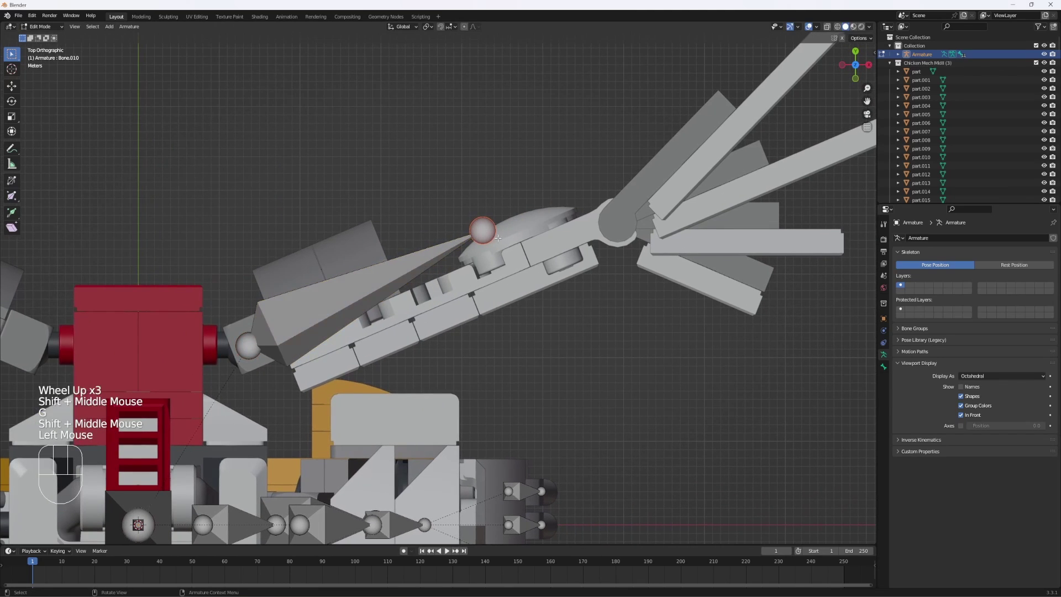
{"action": "middle_click_drag", "start_coordinate": [538, 298], "coordinate": [471, 286], "text": "shift"}
{"action": "key", "text": "g"}
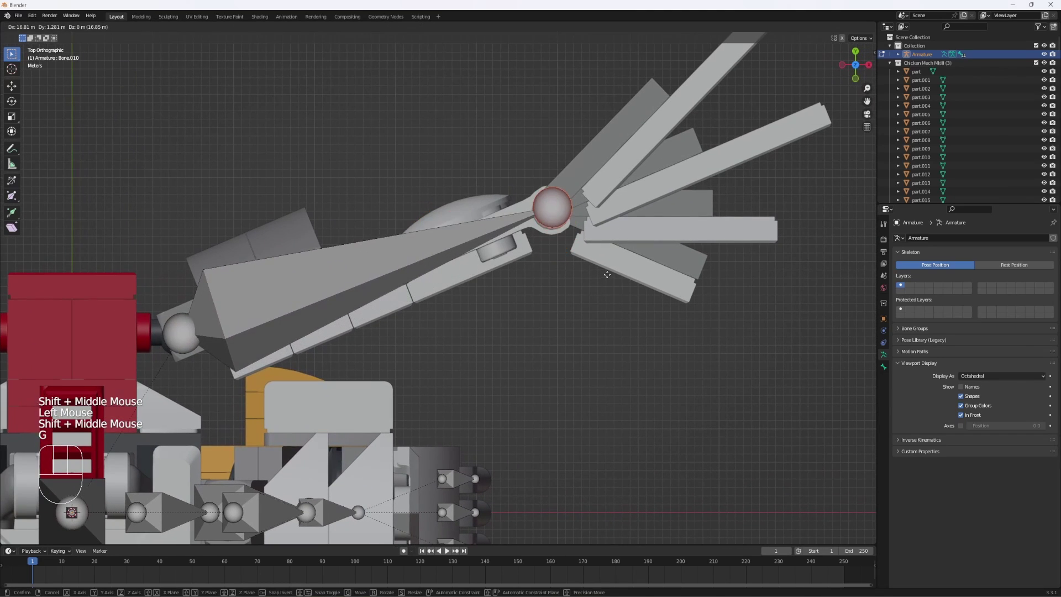
{"action": "left_click", "coordinate": [607, 275]}
{"action": "middle_click_drag", "start_coordinate": [588, 350], "coordinate": [562, 367]}
{"action": "scroll", "coordinate": [500, 314], "scroll_direction": "down", "scroll_amount": 2}
{"action": "scroll", "coordinate": [501, 314], "scroll_direction": "up", "scroll_amount": 1, "text": "shift"}
{"action": "middle_click_drag", "start_coordinate": [501, 314], "coordinate": [590, 284], "text": "shift"}
{"action": "scroll", "coordinate": [591, 284], "scroll_direction": "down", "scroll_amount": 1}
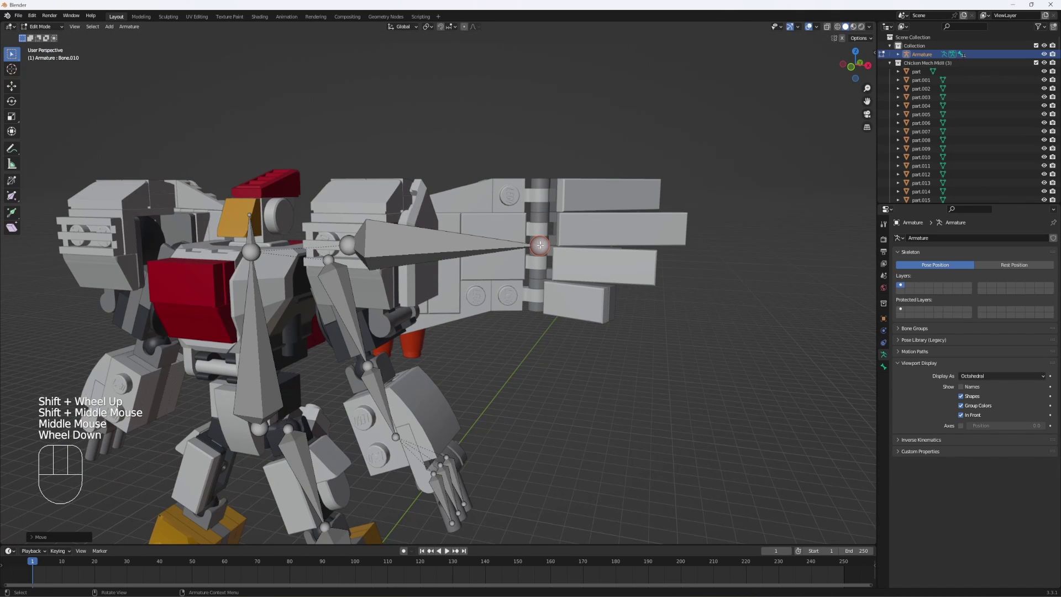
Adjust the wing bone's tip, then extrude Bone.011 beyond the wing joint and disconnect it.
{"action": "key", "text": "KP_7"}
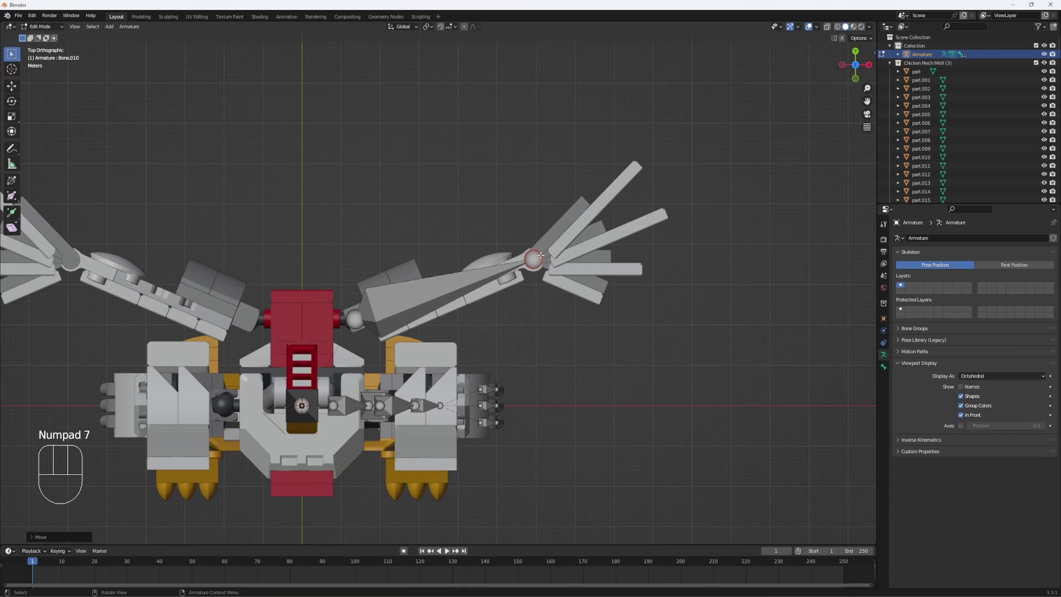
{"action": "key", "text": "g"}
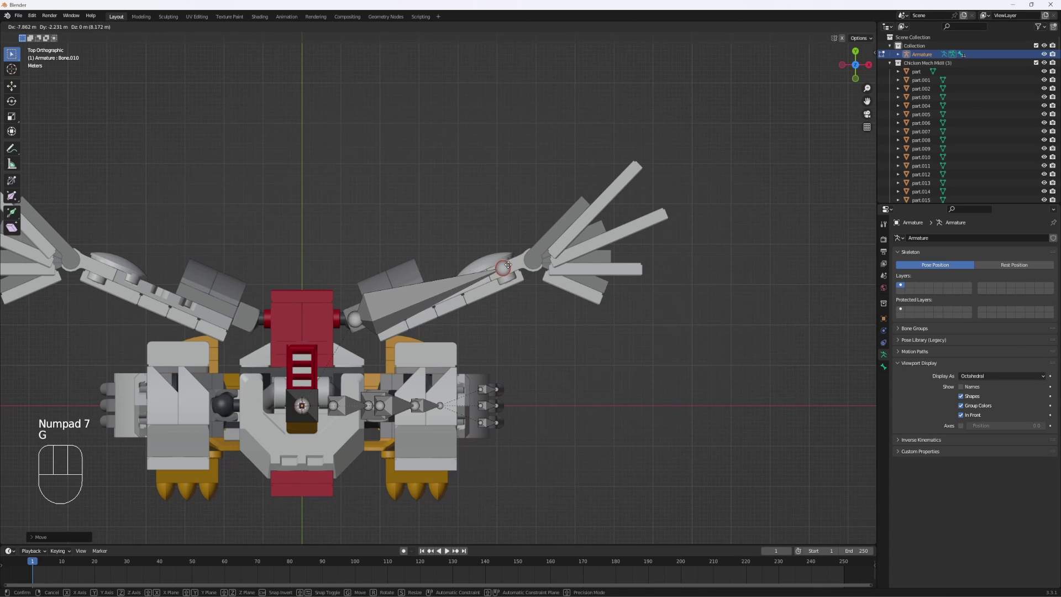
{"action": "left_click", "coordinate": [505, 267]}
{"action": "key", "text": "e"}
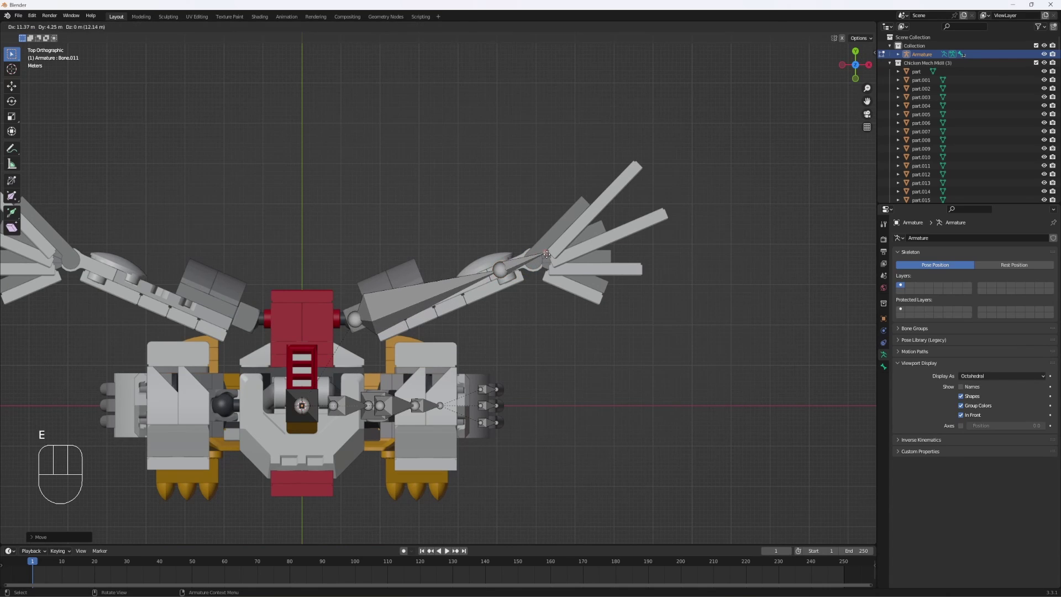
{"action": "left_click", "coordinate": [546, 252]}
{"action": "left_click", "coordinate": [519, 261]}
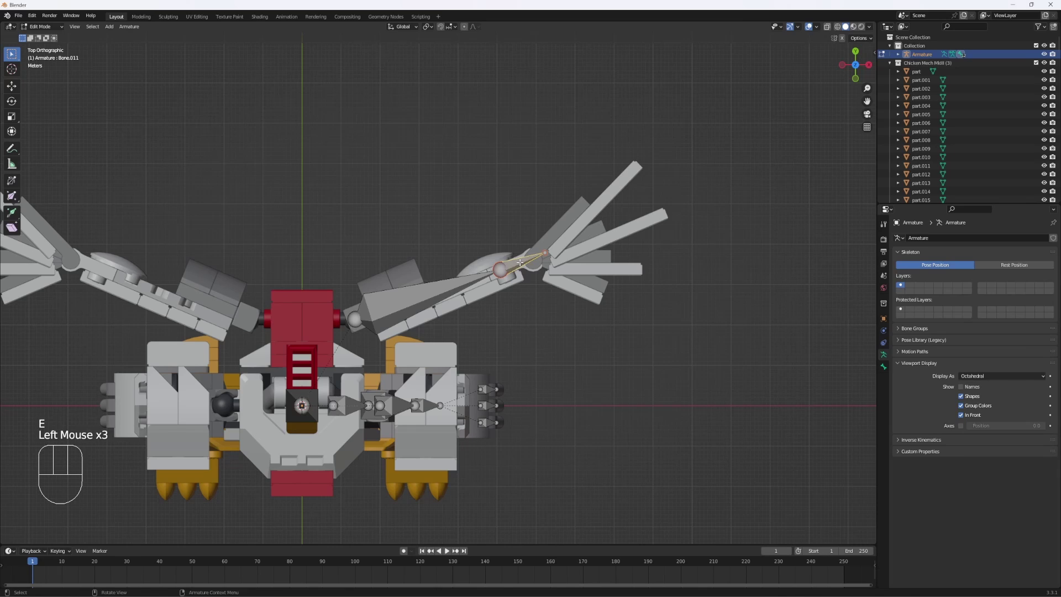
{"action": "key", "text": "alt+p"}
{"action": "left_click", "coordinate": [519, 261]}
Move and rotate Bone.011 to lie along the wing feathers, placing its tail joint.
{"action": "key", "text": "g"}
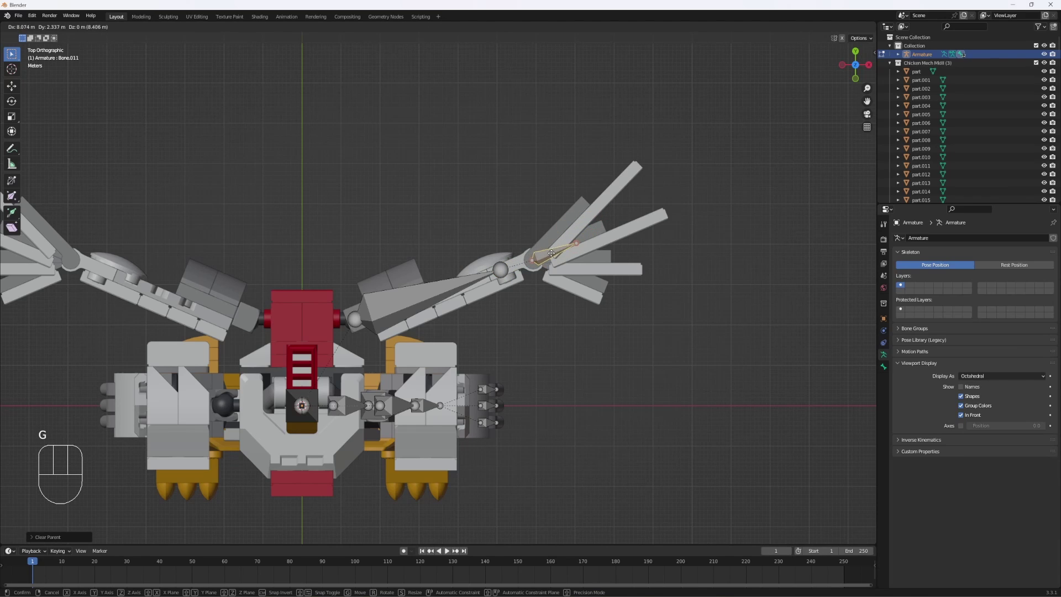
{"action": "left_click", "coordinate": [552, 252]}
{"action": "key", "text": "r"}
{"action": "left_click", "coordinate": [634, 252]}
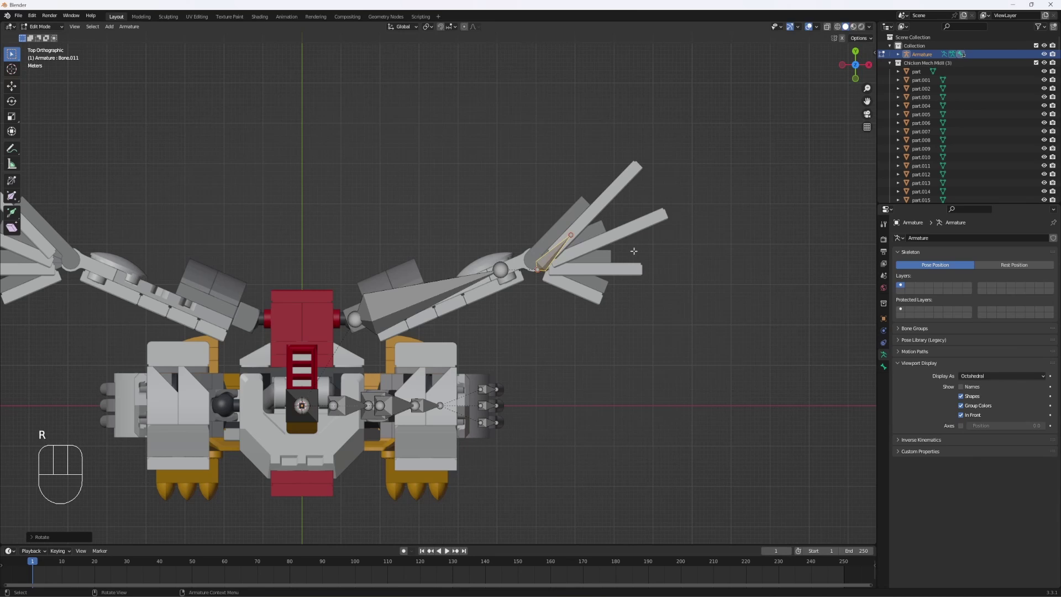
{"action": "key", "text": "g"}
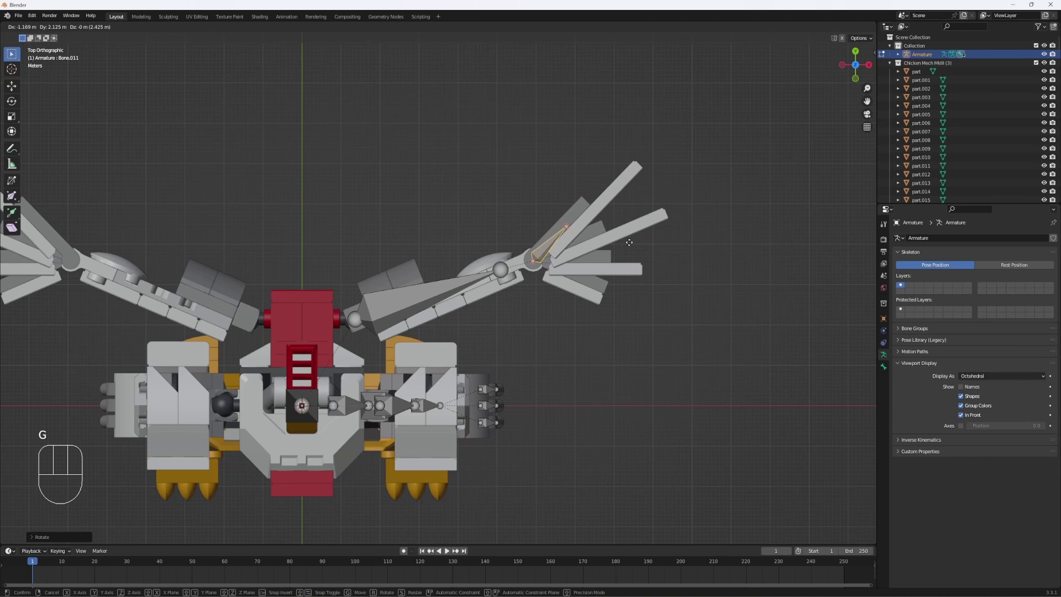
{"action": "left_click", "coordinate": [629, 242]}
{"action": "scroll", "coordinate": [628, 239], "scroll_direction": "up", "scroll_amount": 4}
{"action": "middle_click_drag", "start_coordinate": [691, 219], "coordinate": [454, 286], "text": "shift"}
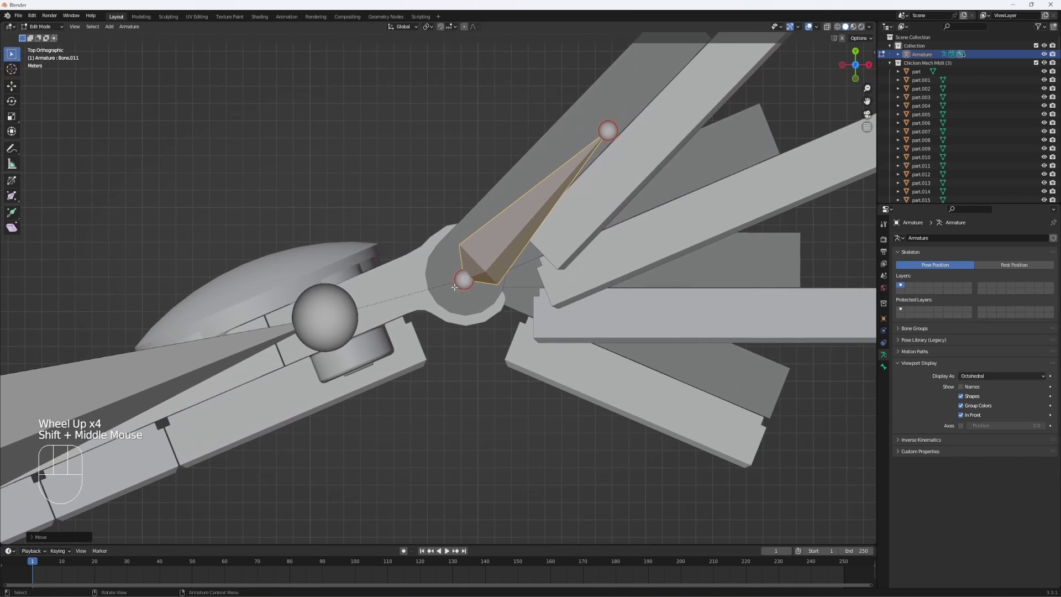
{"action": "scroll", "coordinate": [454, 287], "scroll_direction": "down", "scroll_amount": 1}
{"action": "key", "text": "g"}
{"action": "left_click", "coordinate": [570, 197]}
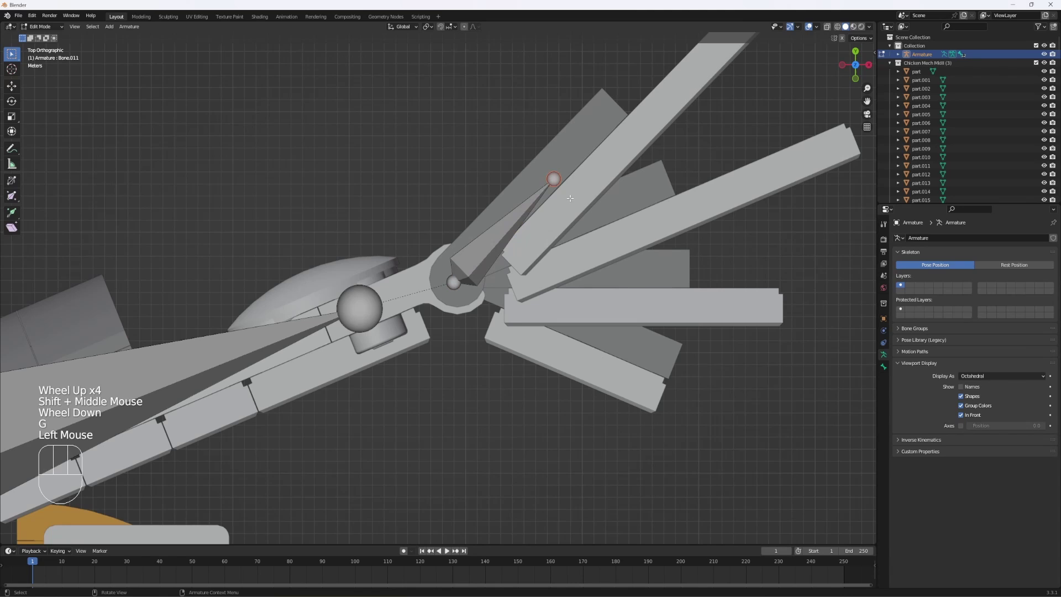
Stretch the feather bone's tip along the blade and move it straight up to the top feather row.
{"action": "key", "text": "g"}
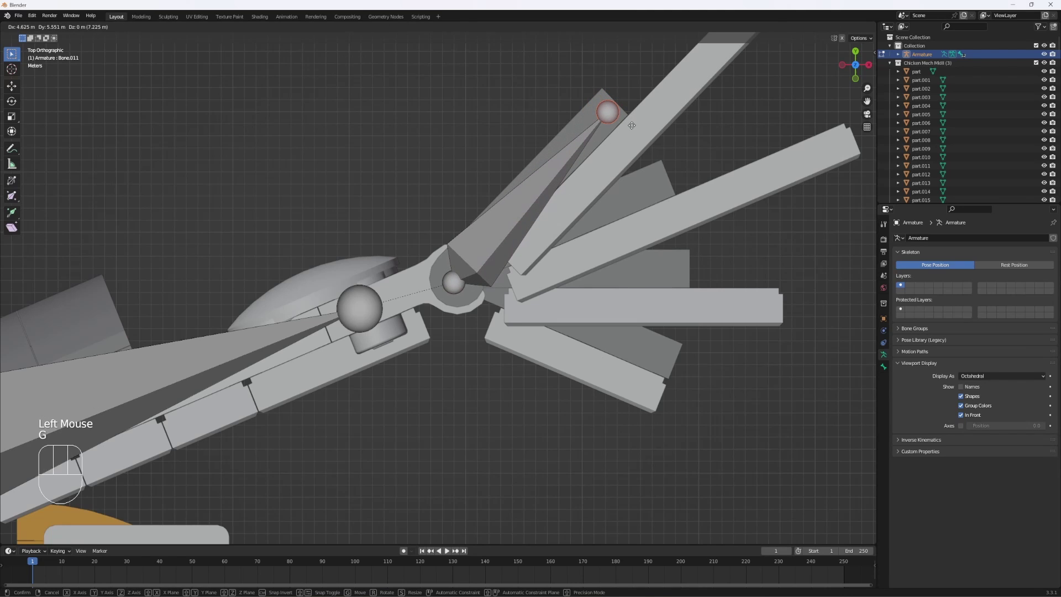
{"action": "left_click", "coordinate": [632, 126]}
{"action": "scroll", "coordinate": [622, 310], "scroll_direction": "down", "scroll_amount": 2}
{"action": "key", "text": "KP_1"}
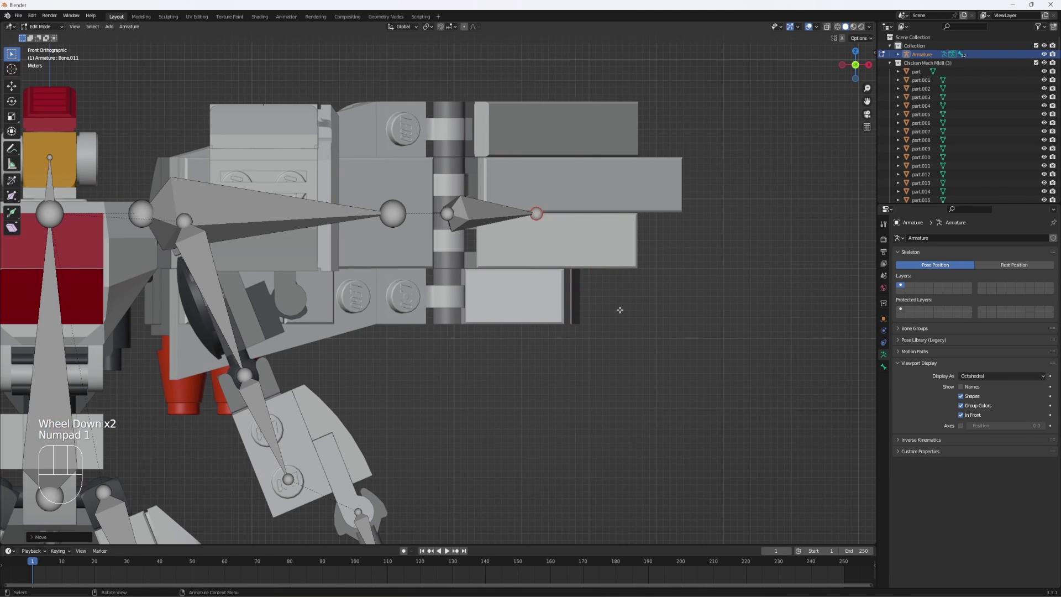
{"action": "middle_click_drag", "start_coordinate": [550, 180], "coordinate": [545, 210], "text": "shift"}
{"action": "left_click", "coordinate": [477, 244]}
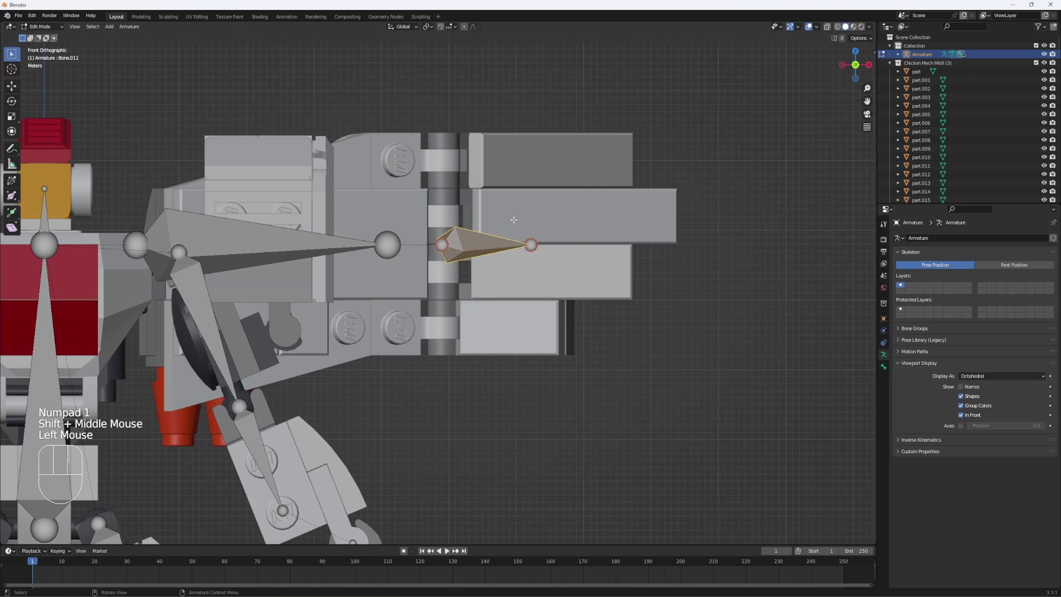
{"action": "key", "text": "g"}
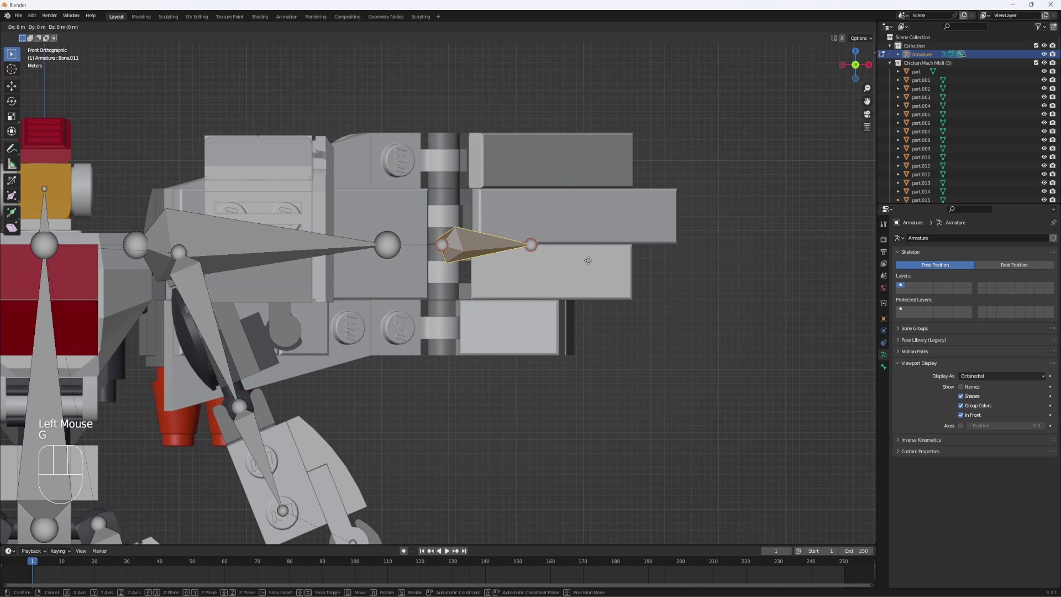
{"action": "key", "text": "z"}
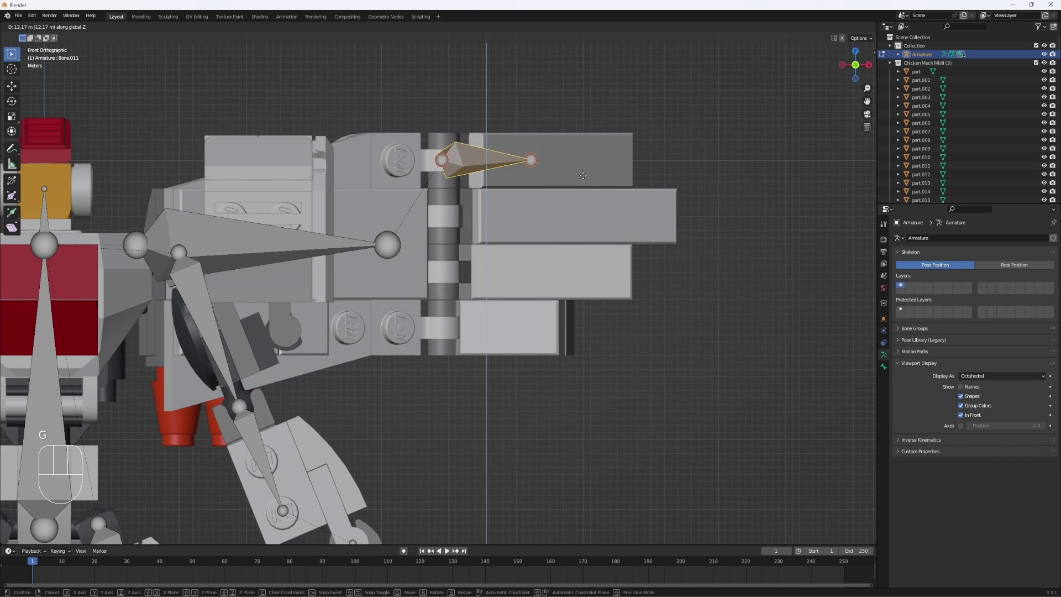
{"action": "left_click", "coordinate": [583, 176]}
Duplicate the blade bone three times, moving each copy down to the second, third and bottom blades.
{"action": "key", "text": "shift+d"}
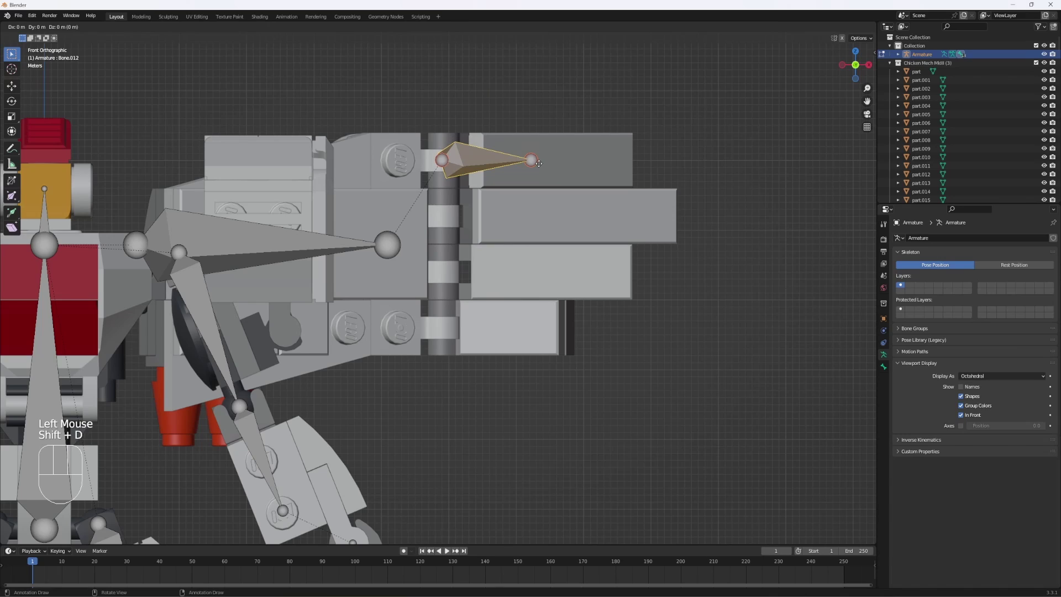
{"action": "right_click", "coordinate": [539, 164]}
{"action": "key", "text": "g"}
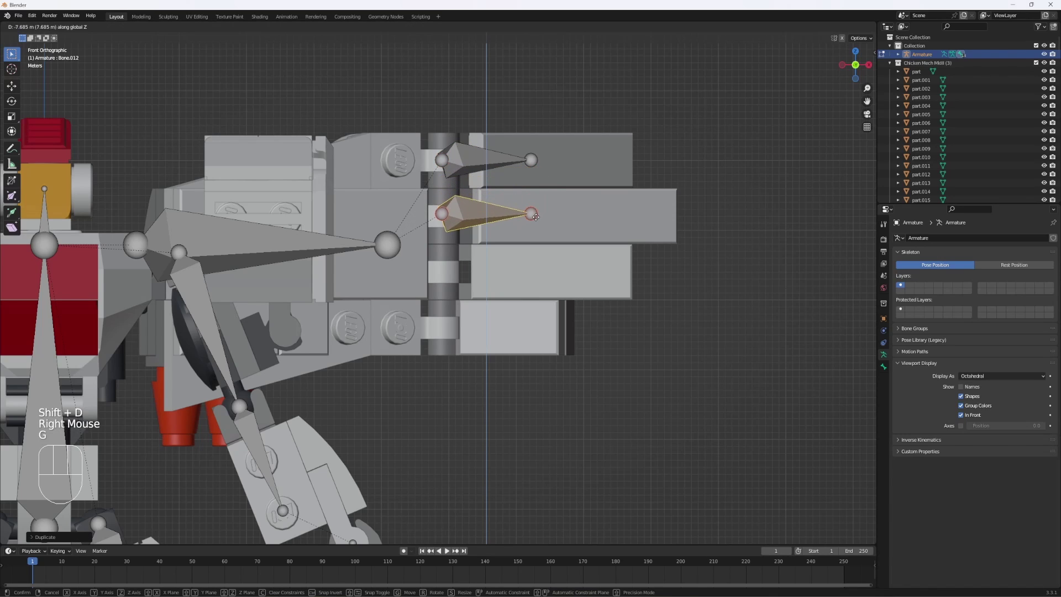
{"action": "left_click", "coordinate": [532, 219]}
{"action": "key", "text": "shift+d"}
{"action": "right_click", "coordinate": [532, 218]}
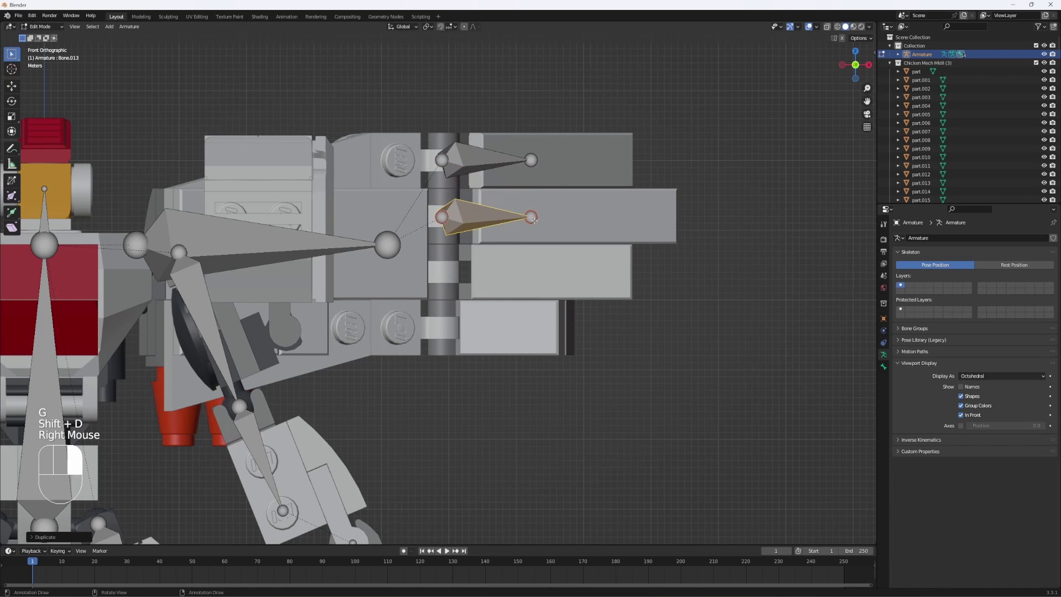
{"action": "key", "text": "g"}
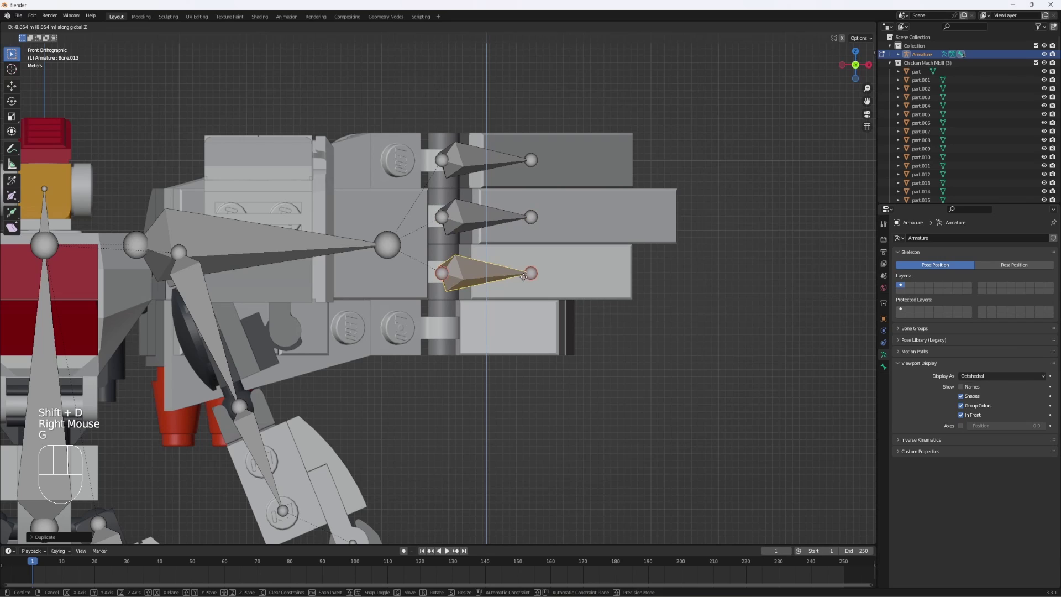
{"action": "left_click", "coordinate": [524, 277]}
{"action": "key", "text": "shift+d"}
{"action": "right_click", "coordinate": [524, 278]}
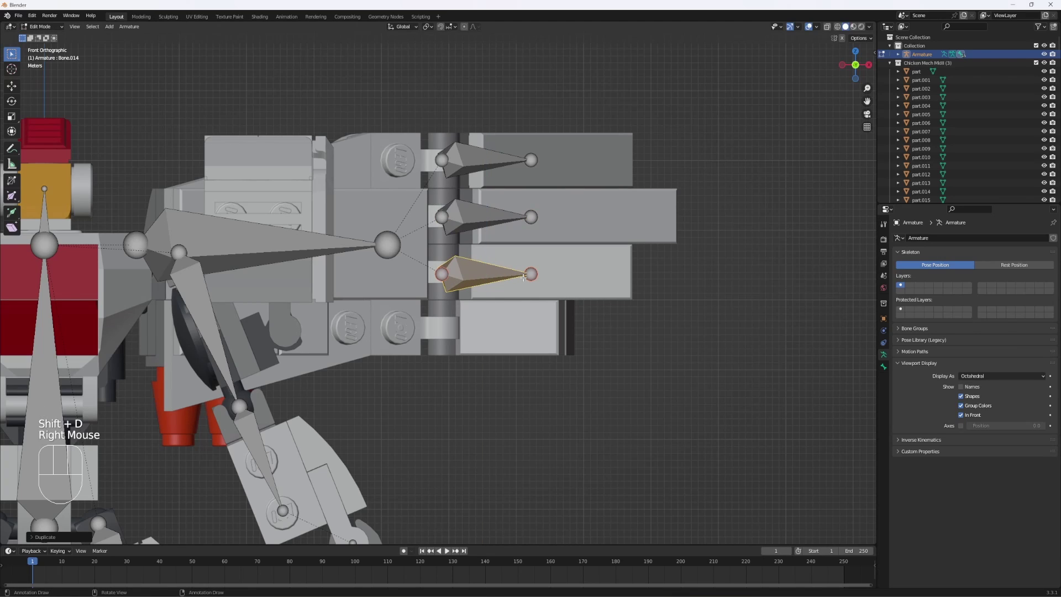
{"action": "key", "text": "g"}
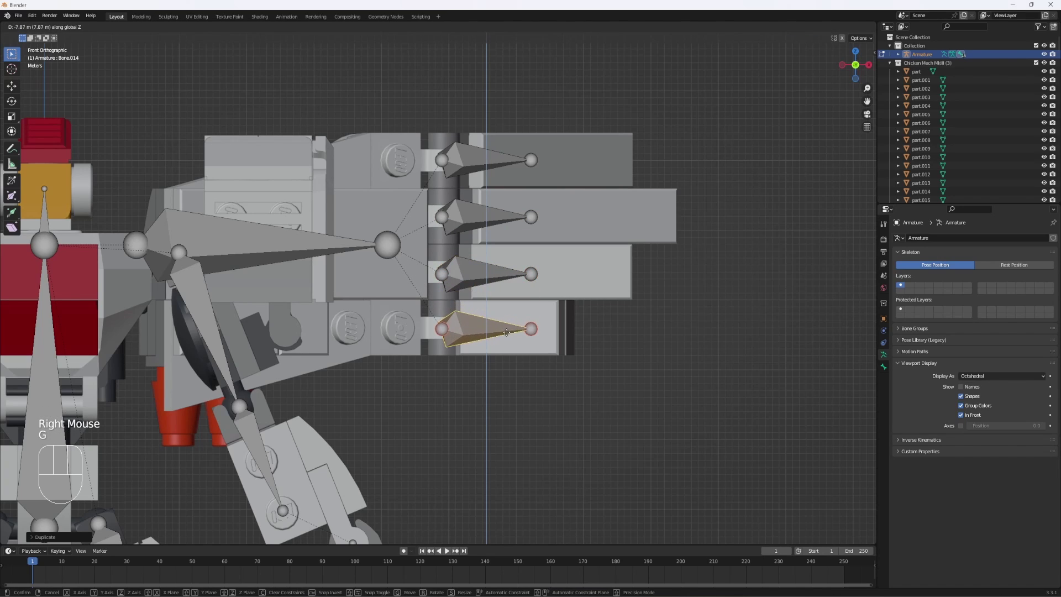
{"action": "left_click", "coordinate": [551, 272]}
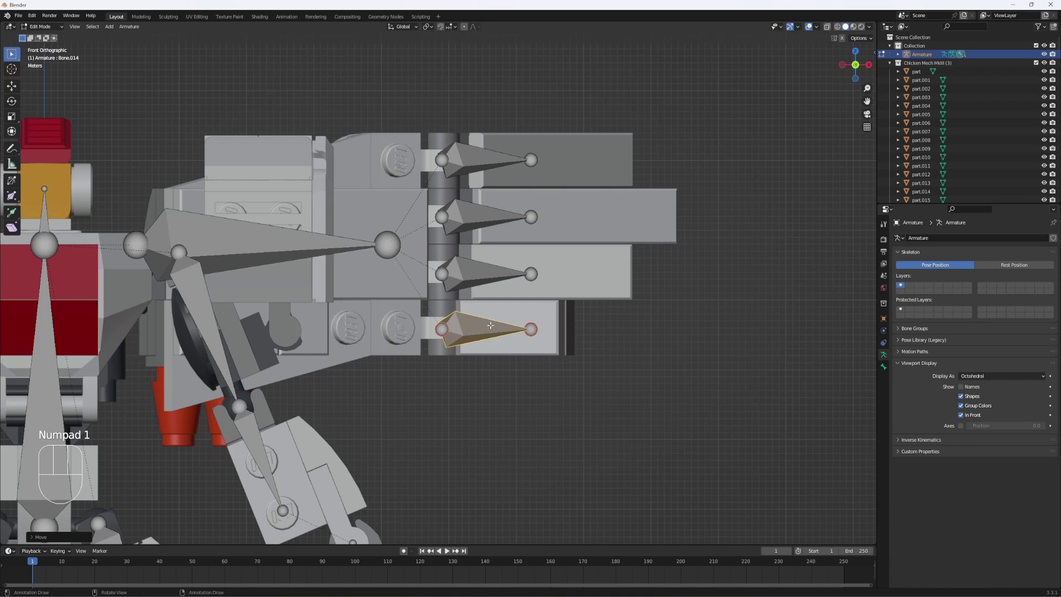
From top view, swing the bottom bone's tail joint along the bottom blade.
{"action": "key", "text": "KP_7"}
{"action": "key", "text": "r"}
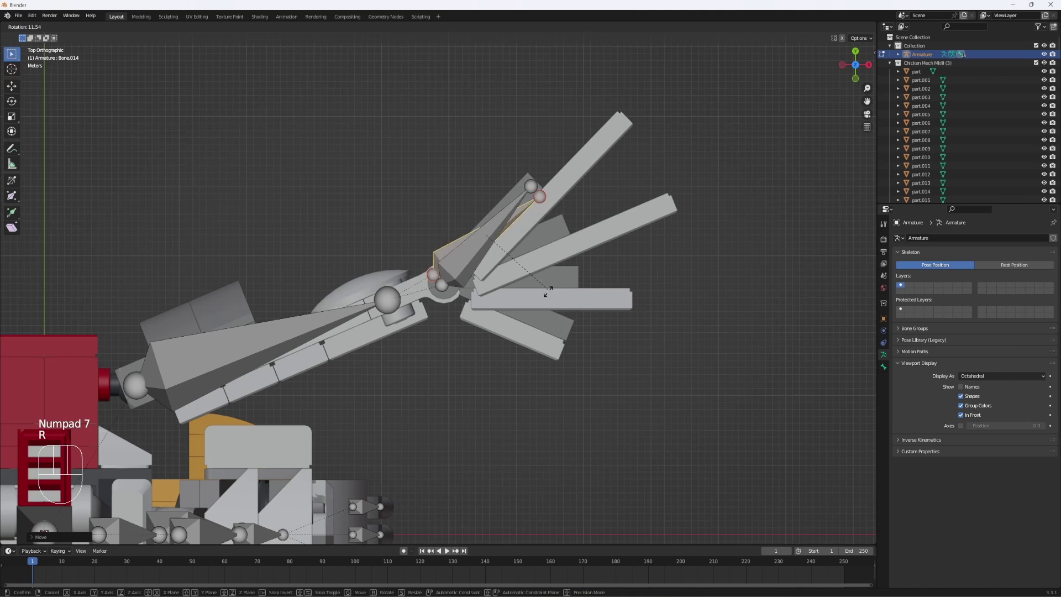
{"action": "right_click", "coordinate": [537, 339]}
{"action": "key", "text": "KP_1"}
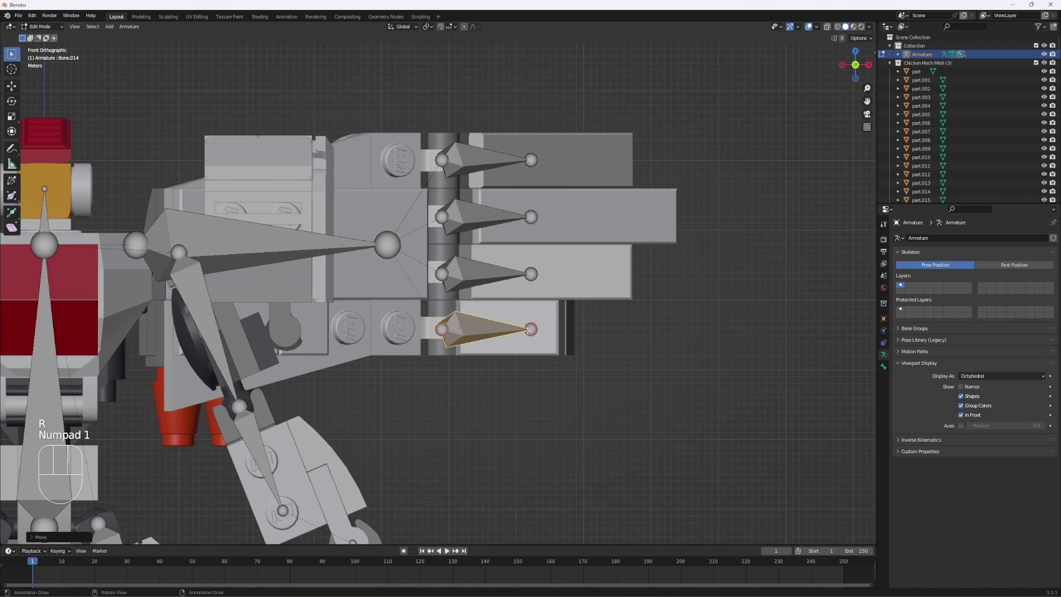
{"action": "left_click", "coordinate": [529, 330]}
{"action": "key", "text": "KP_7"}
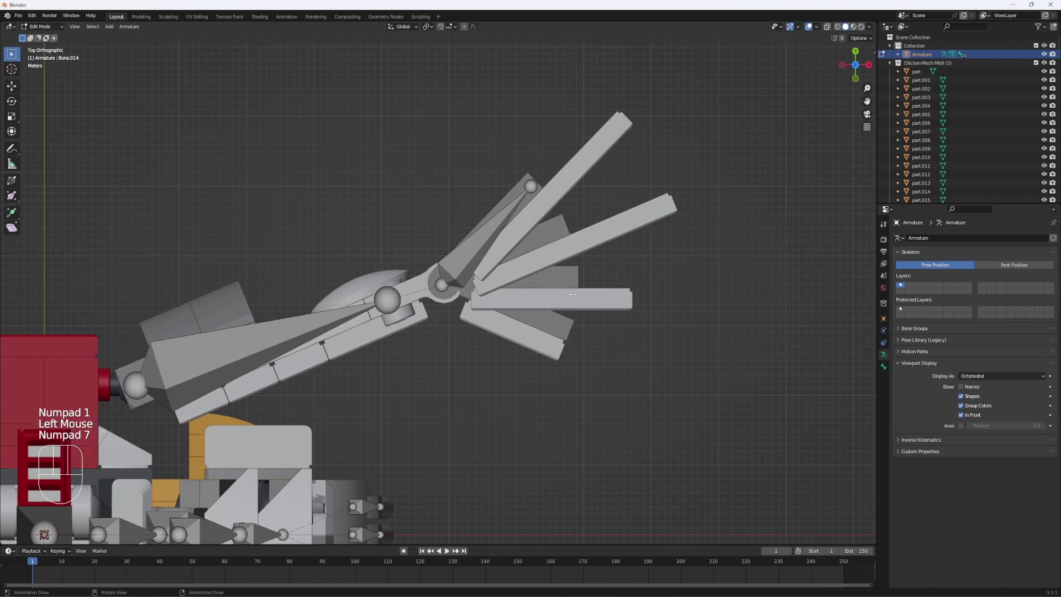
{"action": "key", "text": "g"}
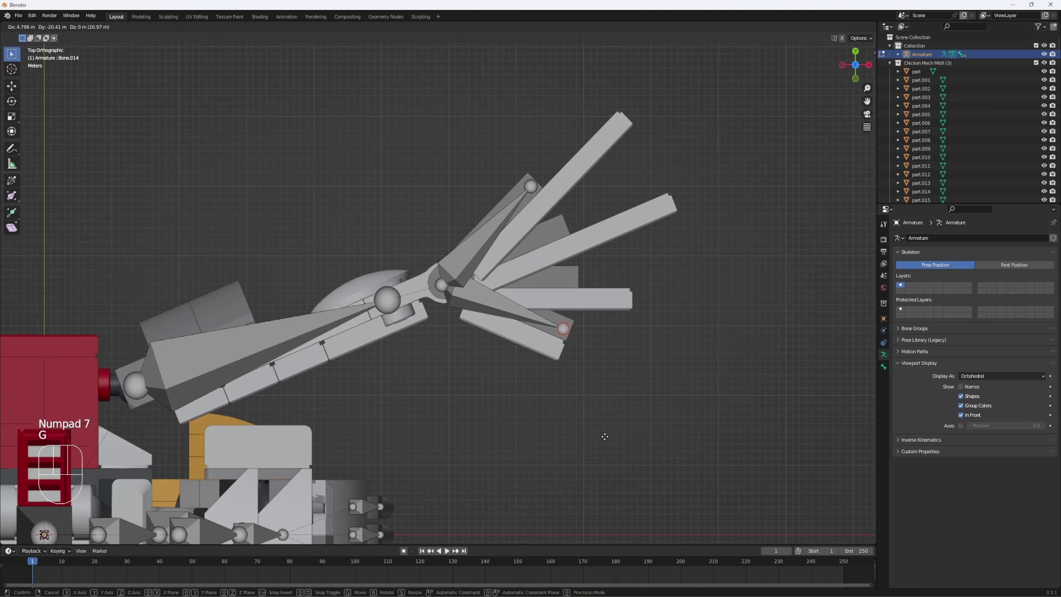
{"action": "left_click", "coordinate": [604, 436]}
Angle the third and second bones' tail joints along their blades, checking in front view.
{"action": "key", "text": "KP_1"}
{"action": "left_click", "coordinate": [530, 273]}
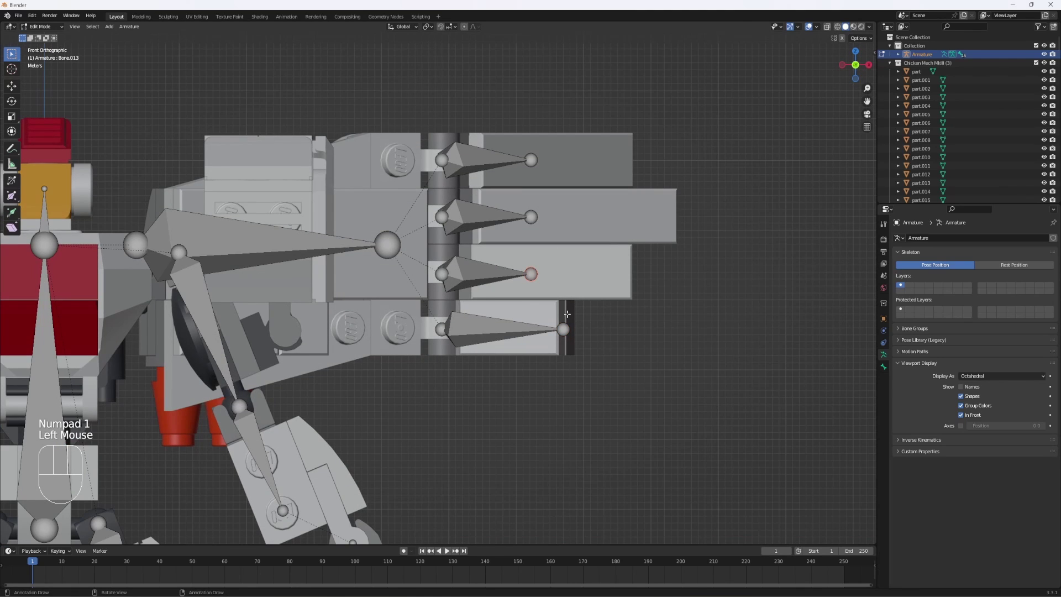
{"action": "key", "text": "KP_7"}
{"action": "key", "text": "g"}
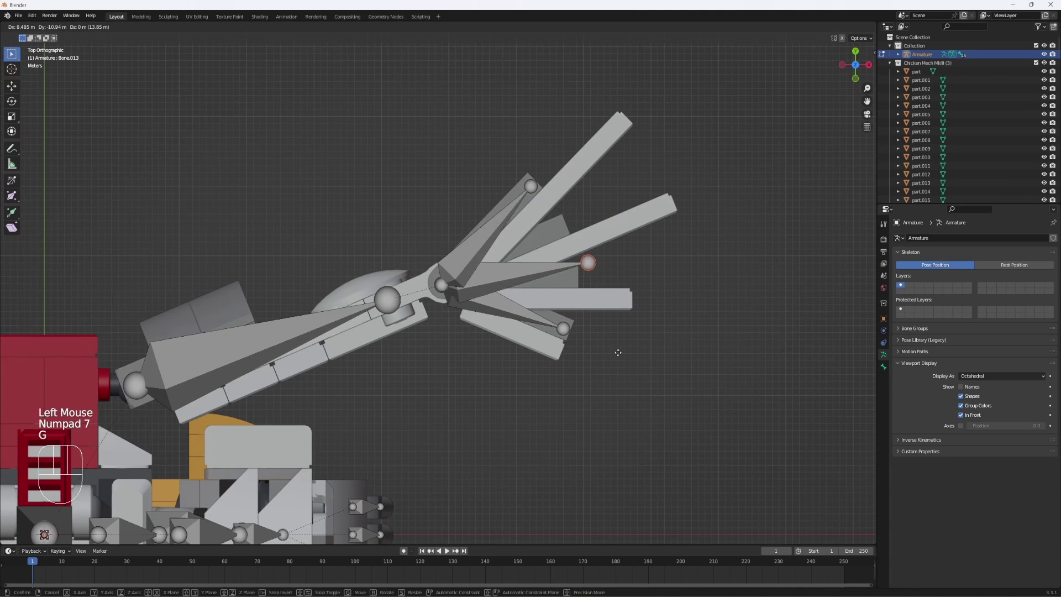
{"action": "left_click", "coordinate": [602, 367]}
{"action": "key", "text": "KP_1"}
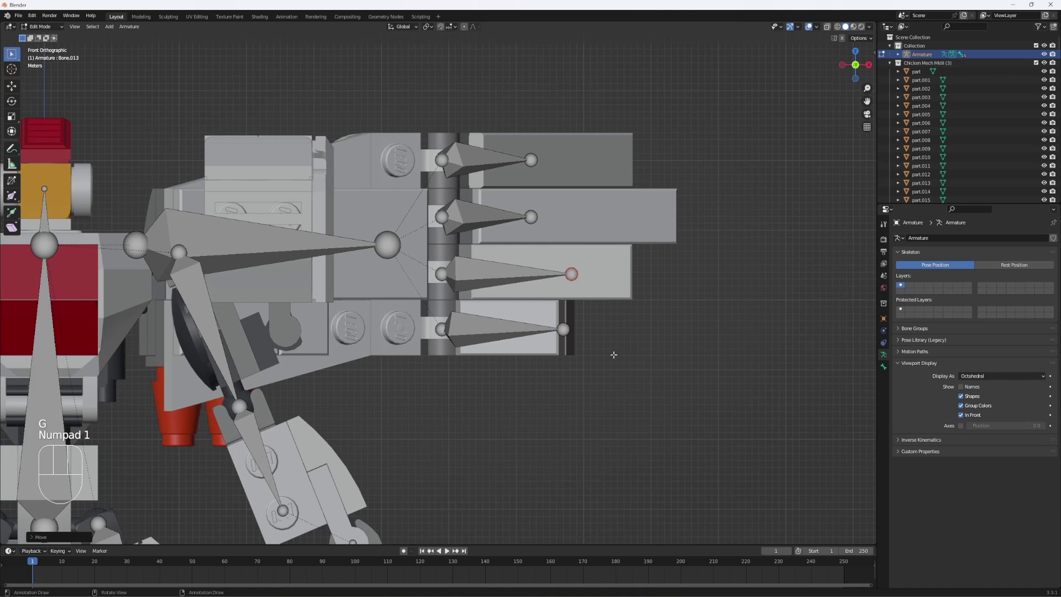
{"action": "left_click", "coordinate": [533, 216]}
{"action": "key", "text": "KP_7"}
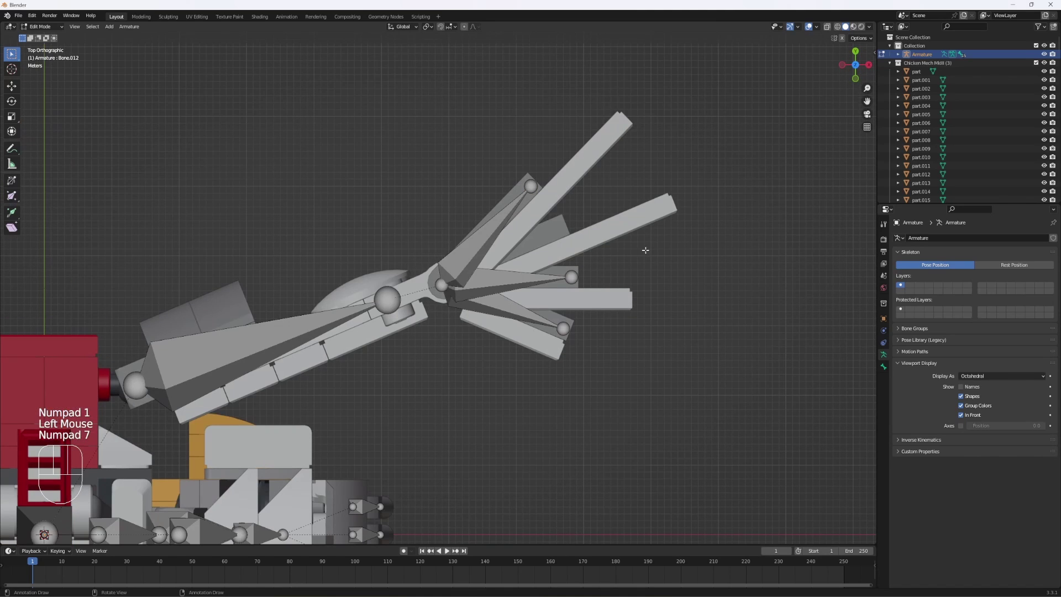
{"action": "key", "text": "g"}
{"action": "left_click", "coordinate": [668, 288]}
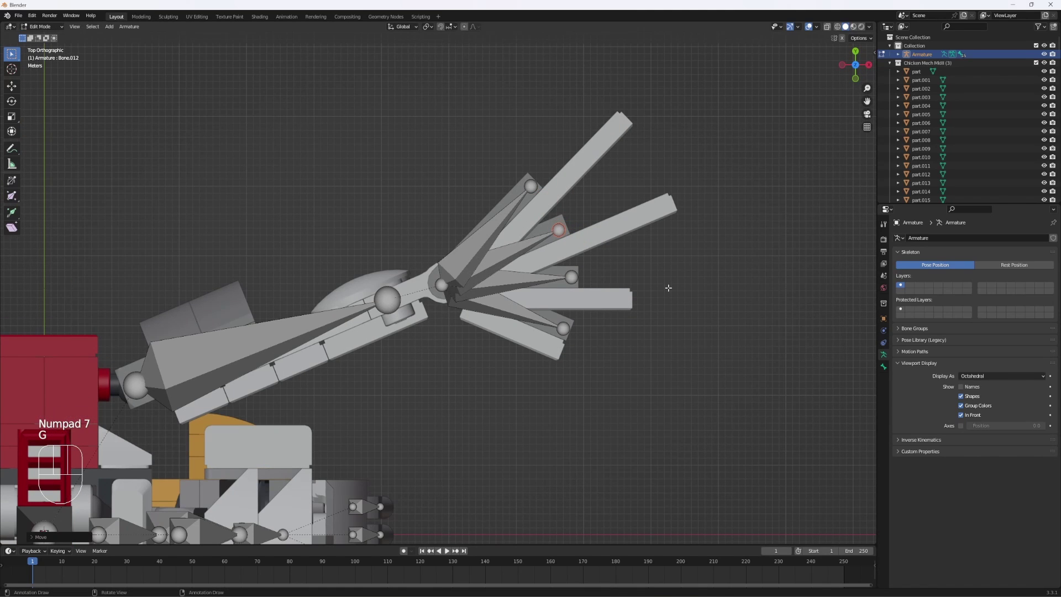
{"action": "key", "text": "KP_1"}
Frame the whole robot, select the upper wing bone Bone.010 and show its Bone properties.
{"action": "scroll", "coordinate": [614, 283], "scroll_direction": "down", "scroll_amount": 3}
{"action": "middle_click_drag", "start_coordinate": [614, 283], "coordinate": [552, 299], "text": "shift"}
{"action": "middle_click_drag", "start_coordinate": [553, 299], "coordinate": [506, 310]}
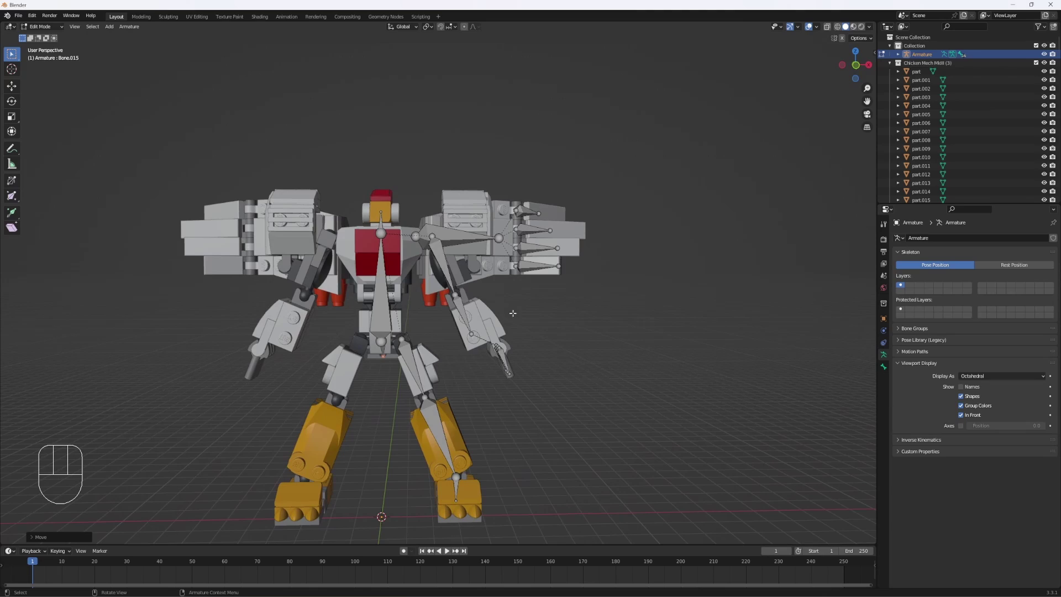
{"action": "double_click", "coordinate": [718, 326]}
{"action": "mouse_move", "coordinate": [718, 325]}
{"action": "middle_mouse_down"}
{"action": "mouse_move", "coordinate": [701, 315]}
{"action": "mouse_move", "coordinate": [633, 339]}
{"action": "mouse_move", "coordinate": [699, 315]}
{"action": "mouse_move", "coordinate": [699, 323]}
{"action": "middle_mouse_up"}
{"action": "middle_click_drag", "start_coordinate": [539, 190], "coordinate": [530, 195]}
{"action": "left_click", "coordinate": [530, 194]}
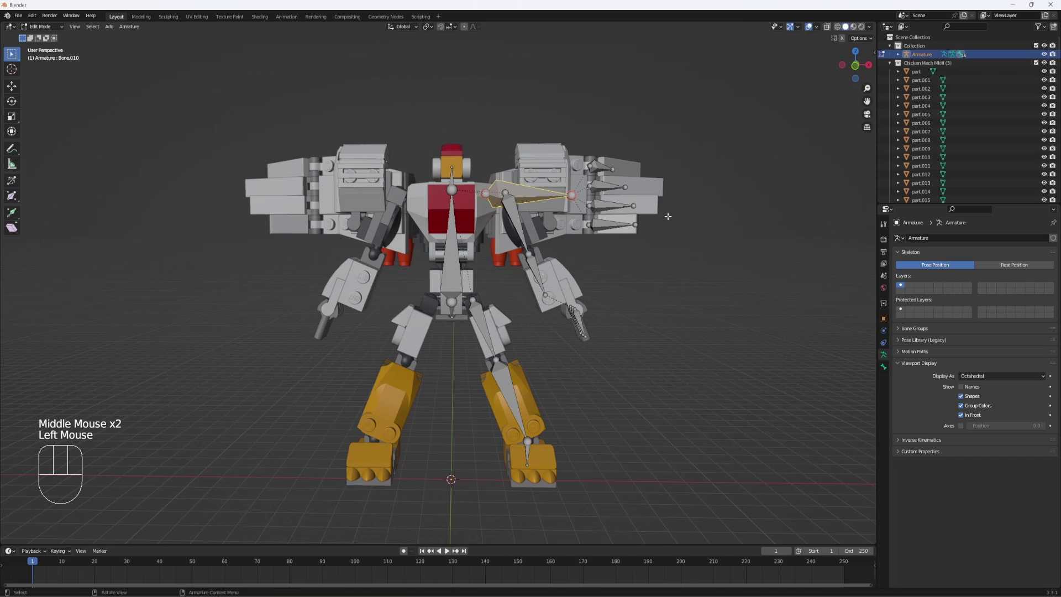
{"action": "left_click", "coordinate": [883, 367]}
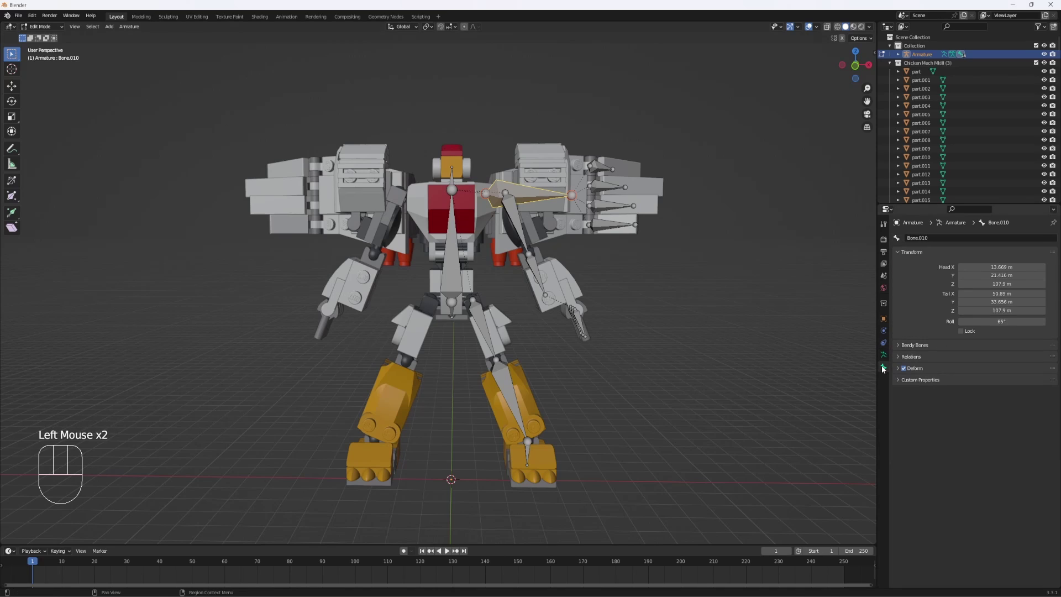
Rename the head bone to 'Head'.
{"action": "left_click", "coordinate": [451, 172]}
{"action": "left_click", "coordinate": [941, 238]}
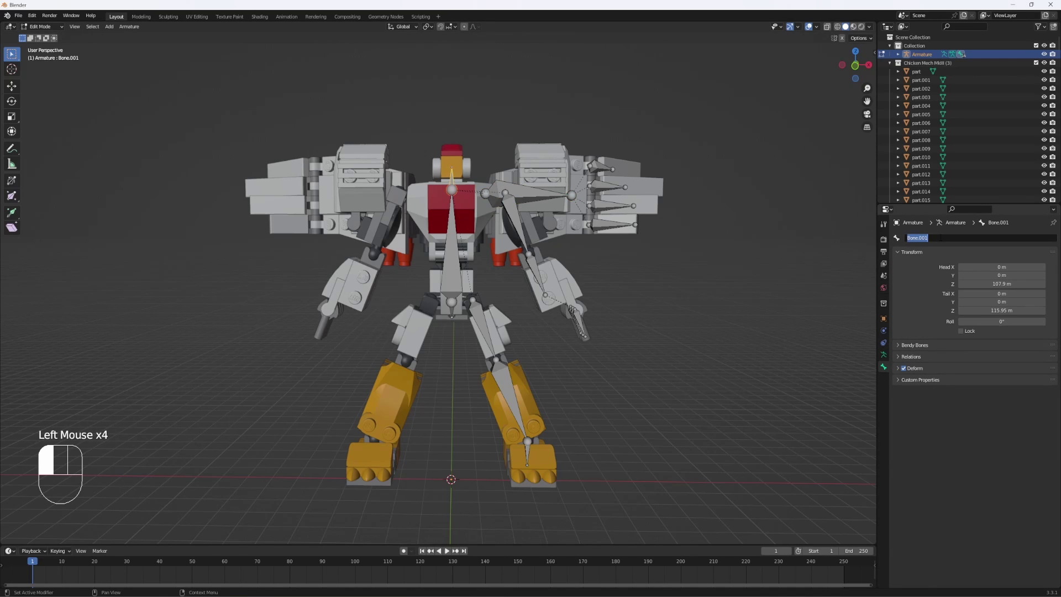
{"action": "type", "text": "Head"}
{"action": "key", "text": "Return"}
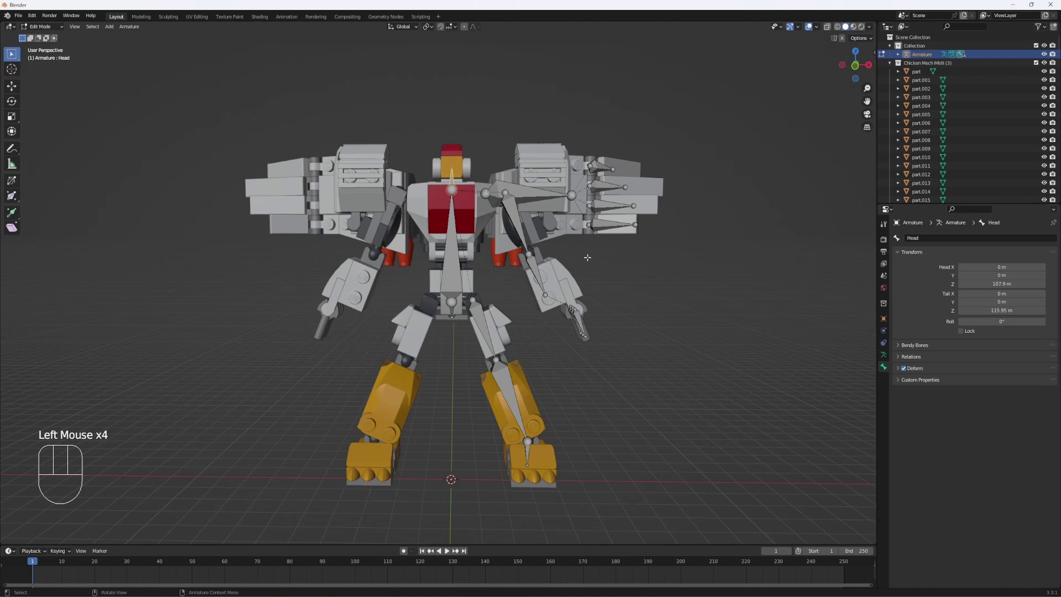
Select the torso and forearm bones, then rename a claw bone to 'Fin'.
{"action": "left_click", "coordinate": [452, 254]}
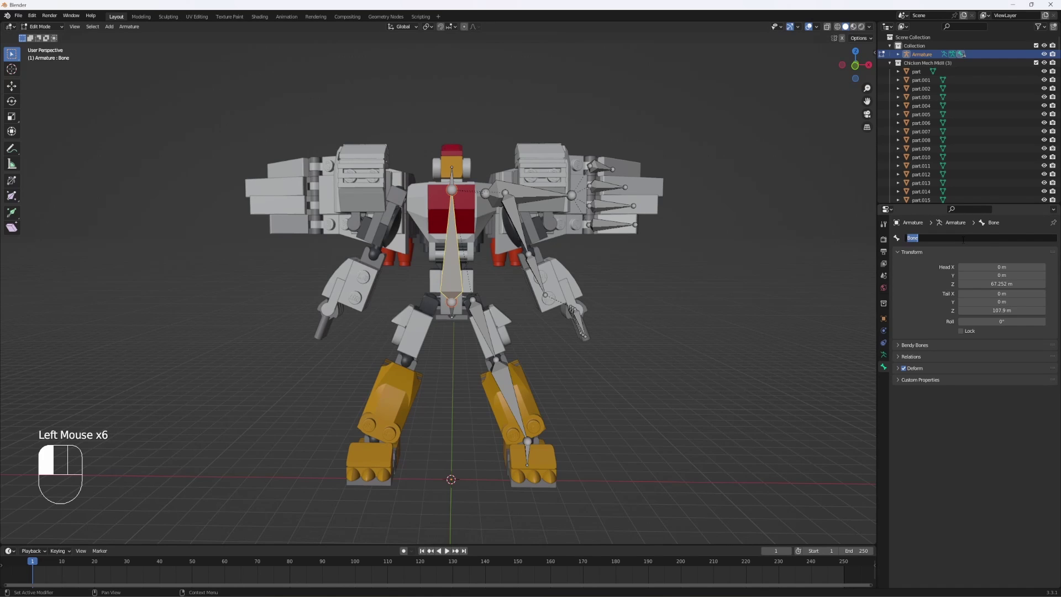
{"action": "key", "text": "shift"}
{"action": "left_click", "coordinate": [529, 194]}
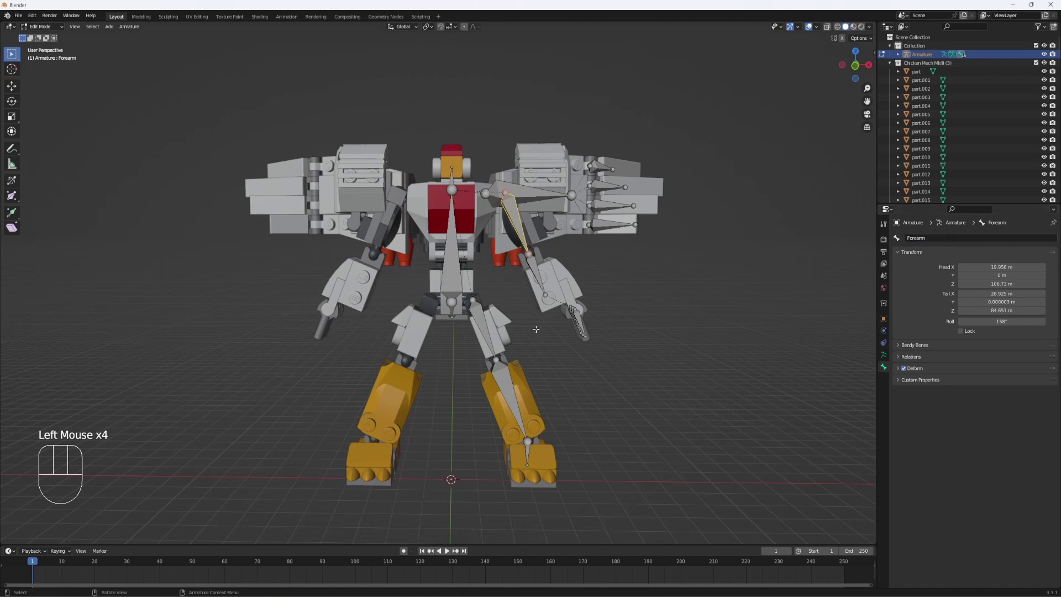
{"action": "left_click", "coordinate": [535, 274]}
{"action": "middle_click_drag", "start_coordinate": [498, 332], "coordinate": [420, 331]}
{"action": "left_click", "coordinate": [484, 346]}
{"action": "double_click", "coordinate": [940, 238]}
{"action": "type", "text": "Fin"}
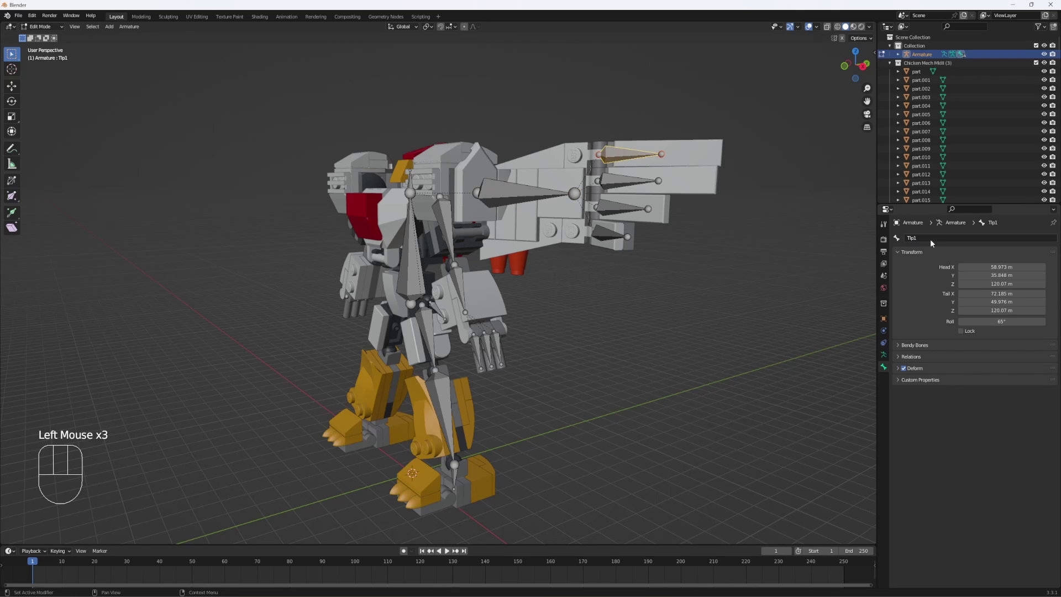
{"action": "key", "text": "Return"}
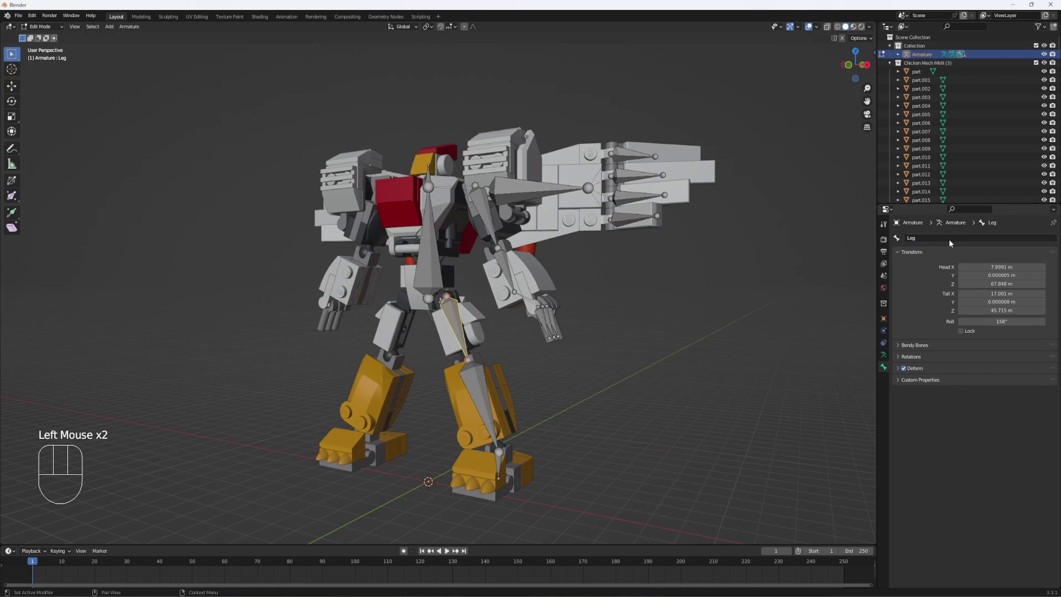
{"action": "left_click_drag", "start_coordinate": [856, 64], "coordinate": [832, 63]}
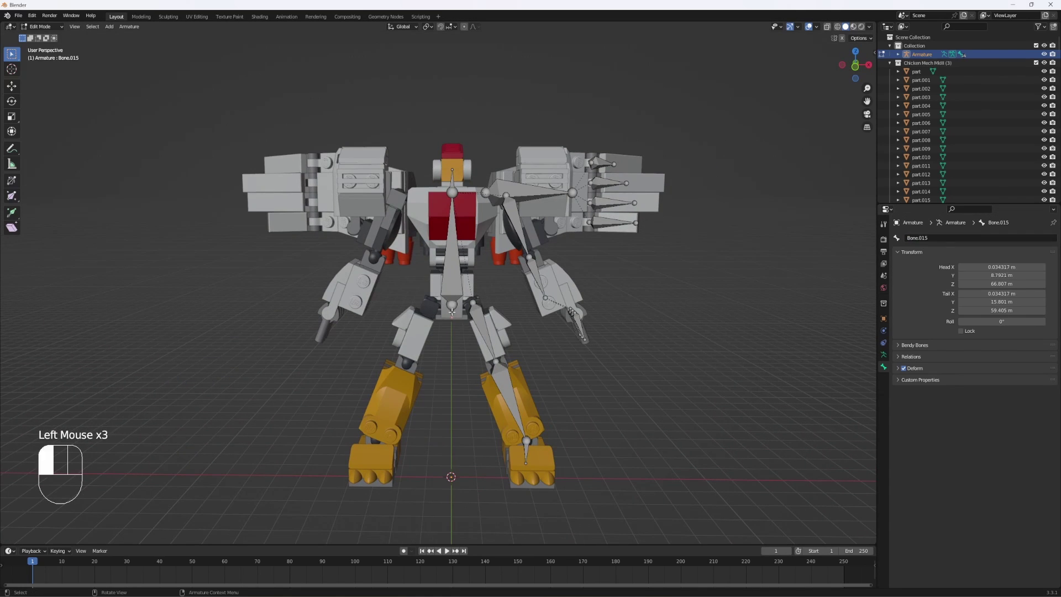
{"action": "left_click", "coordinate": [575, 202]}
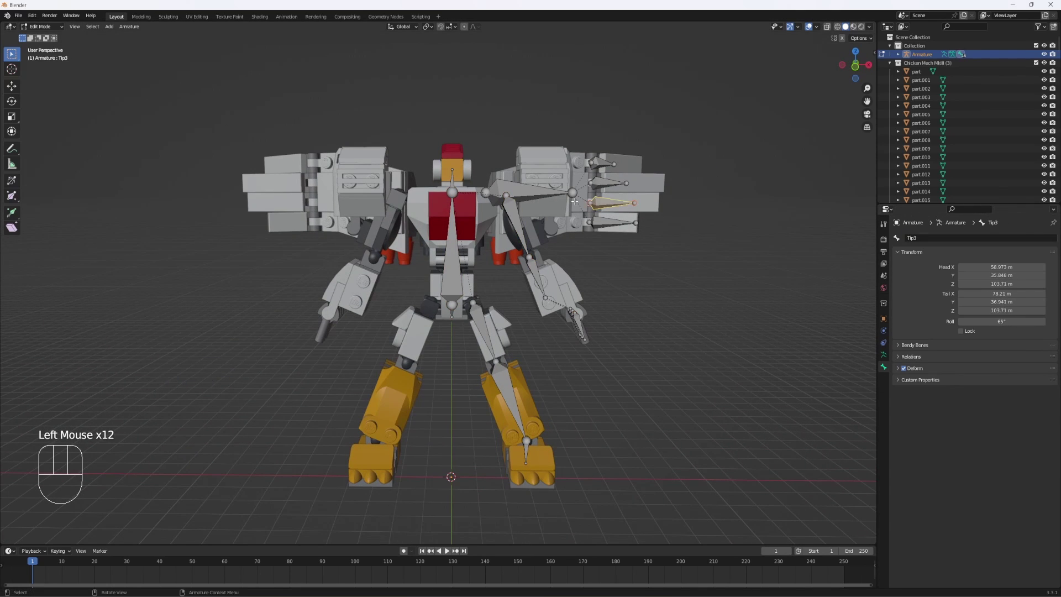
{"action": "middle_click", "coordinate": [684, 328]}
{"action": "left_click_drag", "start_coordinate": [474, 125], "coordinate": [724, 506]}
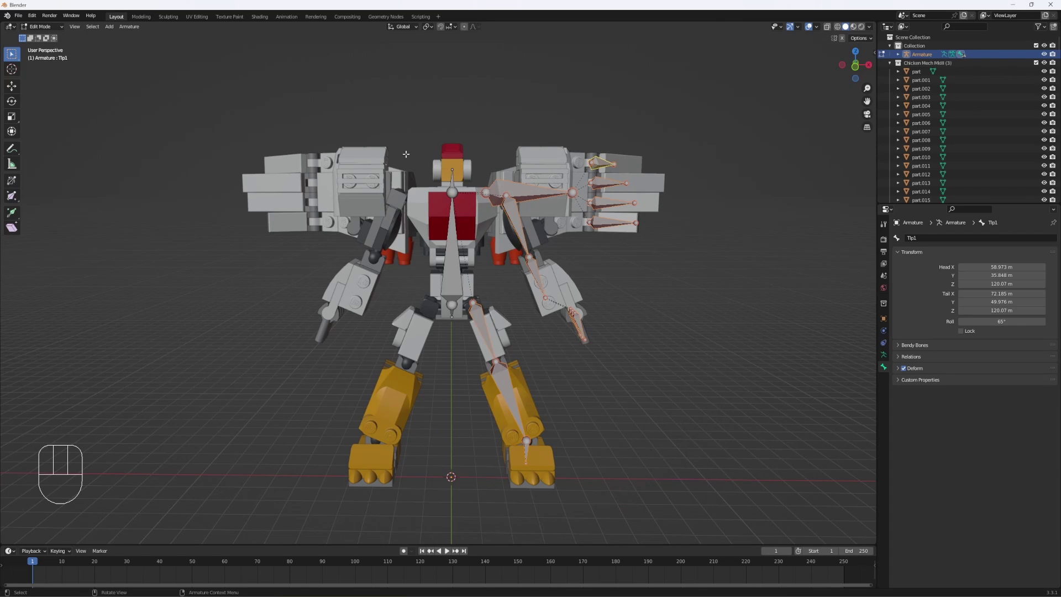
{"action": "left_click_drag", "start_coordinate": [441, 123], "coordinate": [774, 503]}
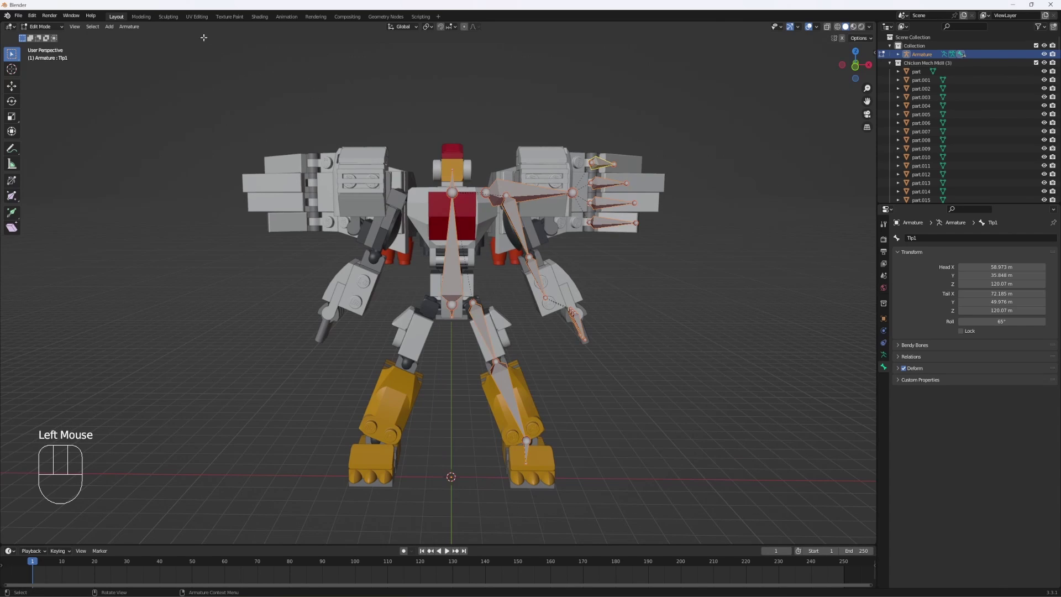
{"action": "left_click", "coordinate": [122, 28]}
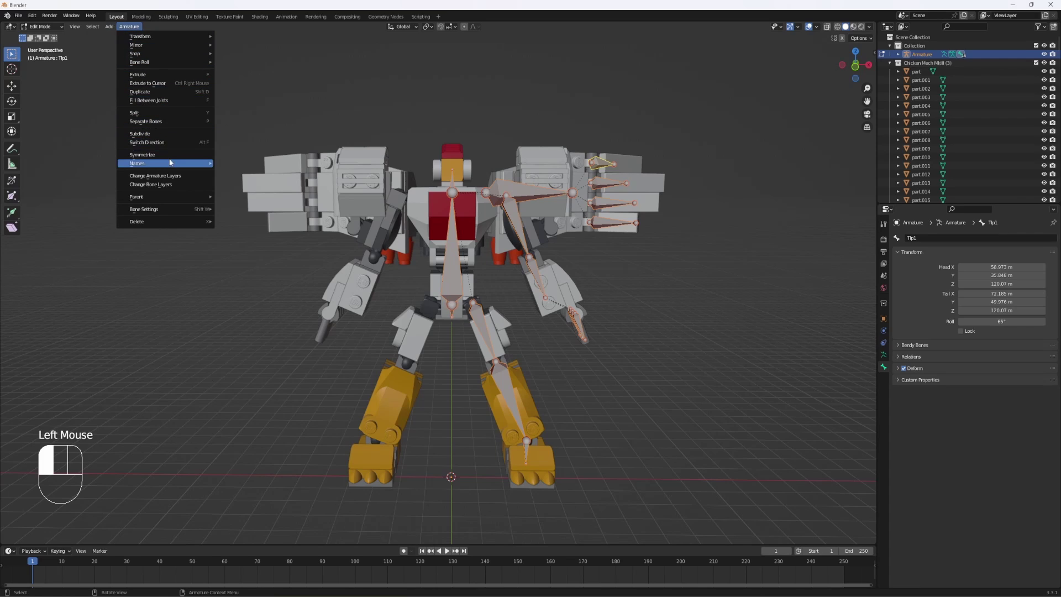
{"action": "mouse_move", "coordinate": [171, 163]}
{"action": "left_click", "coordinate": [256, 164]}
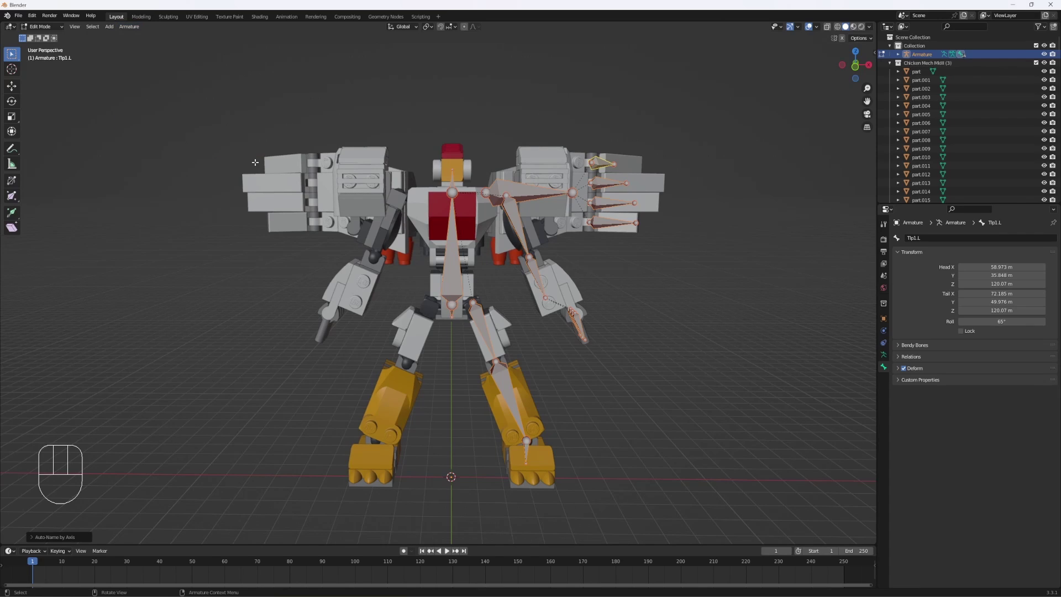
{"action": "left_click", "coordinate": [129, 27]}
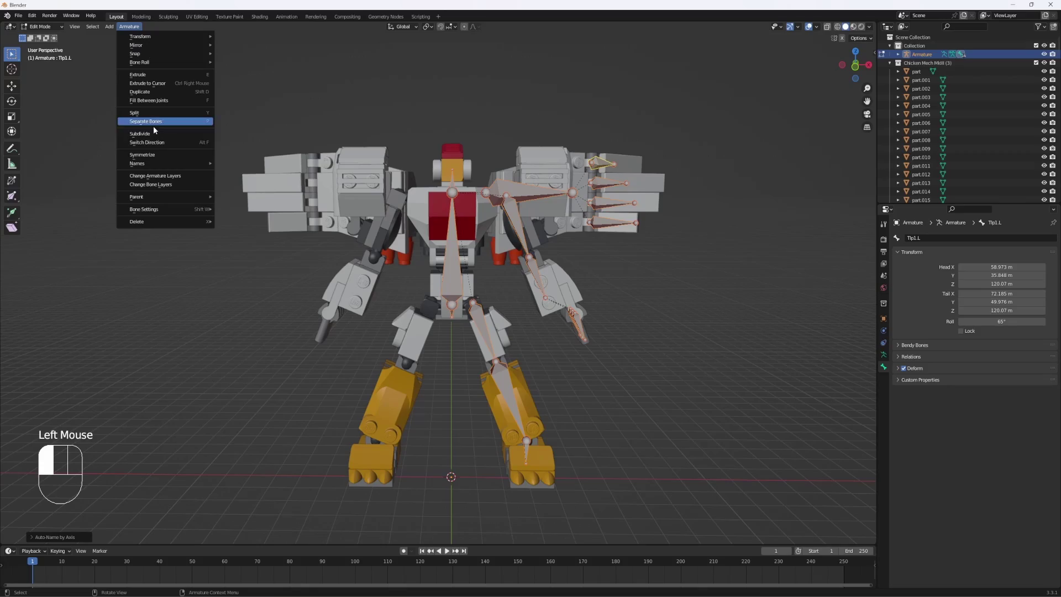
{"action": "left_click", "coordinate": [154, 157]}
{"action": "middle_click_drag", "start_coordinate": [268, 116], "coordinate": [390, 177]}
{"action": "left_click", "coordinate": [315, 268]}
{"action": "left_click", "coordinate": [390, 190]}
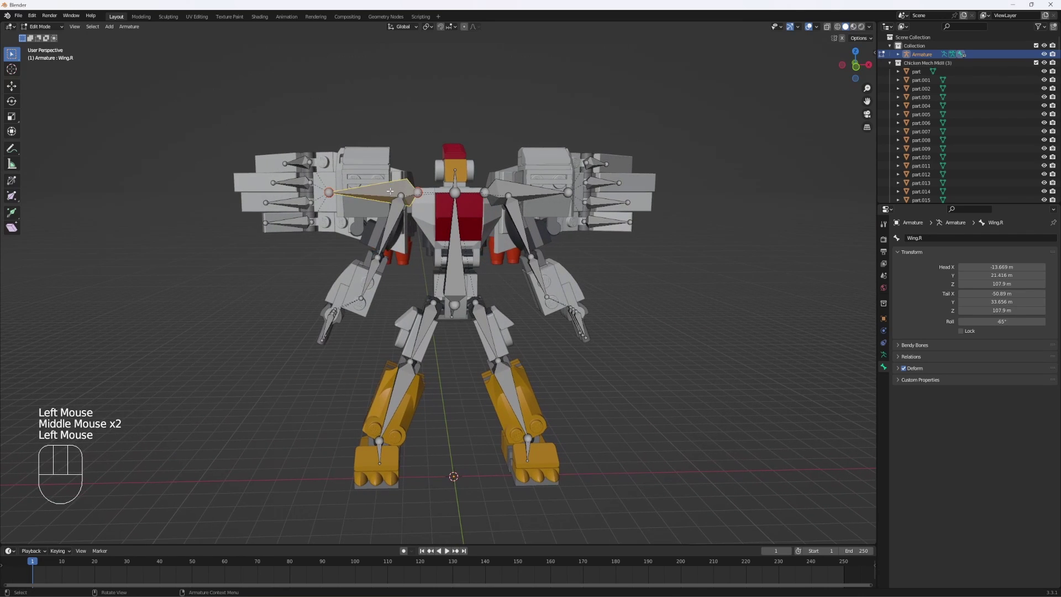
{"action": "left_click", "coordinate": [524, 194]}
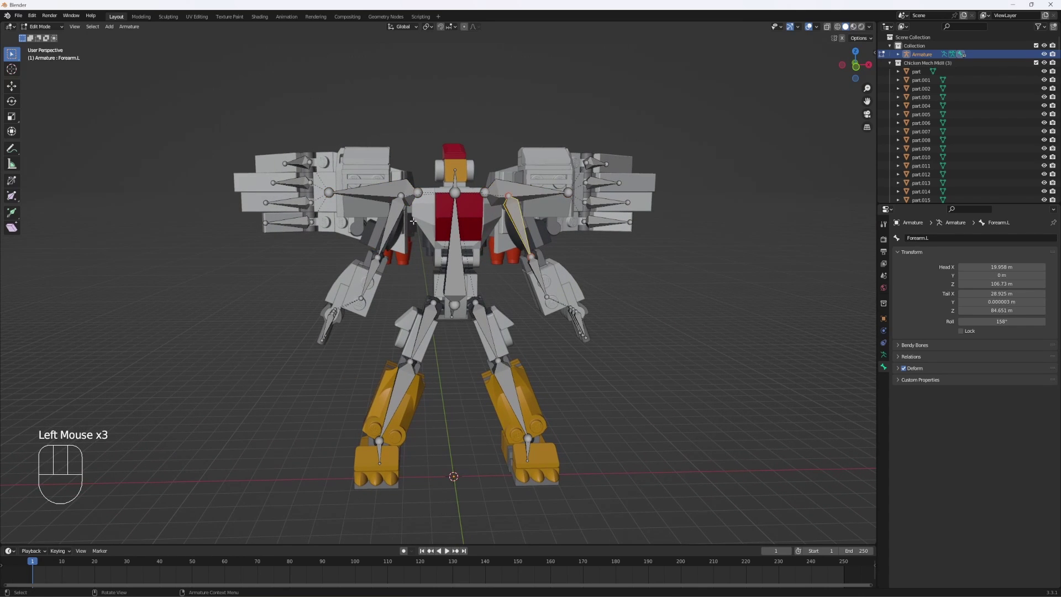
{"action": "left_click", "coordinate": [389, 226]}
{"action": "left_click", "coordinate": [308, 186]}
{"action": "left_click", "coordinate": [297, 207]}
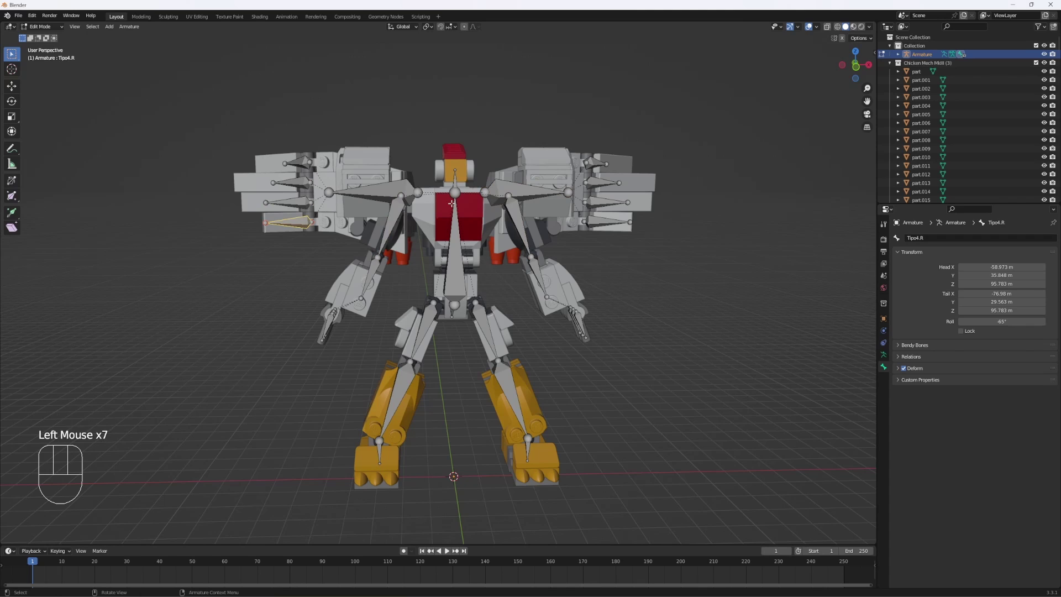
{"action": "left_click", "coordinate": [453, 198]}
{"action": "middle_click_drag", "start_coordinate": [585, 233], "coordinate": [615, 253]}
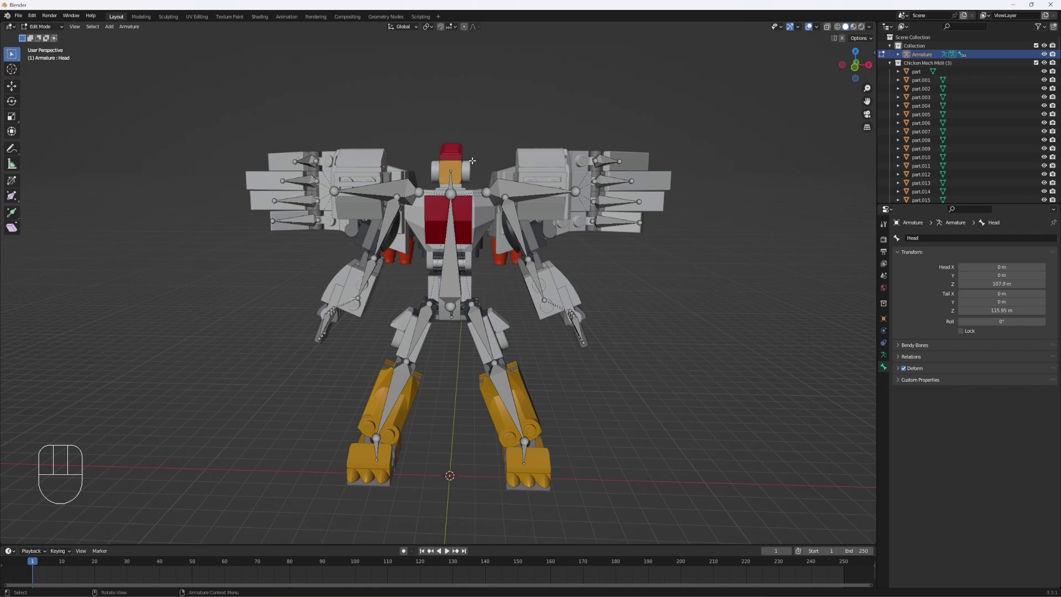
Switch to Object Mode and select the armature object.
{"action": "key", "text": "ctrl+Tab"}
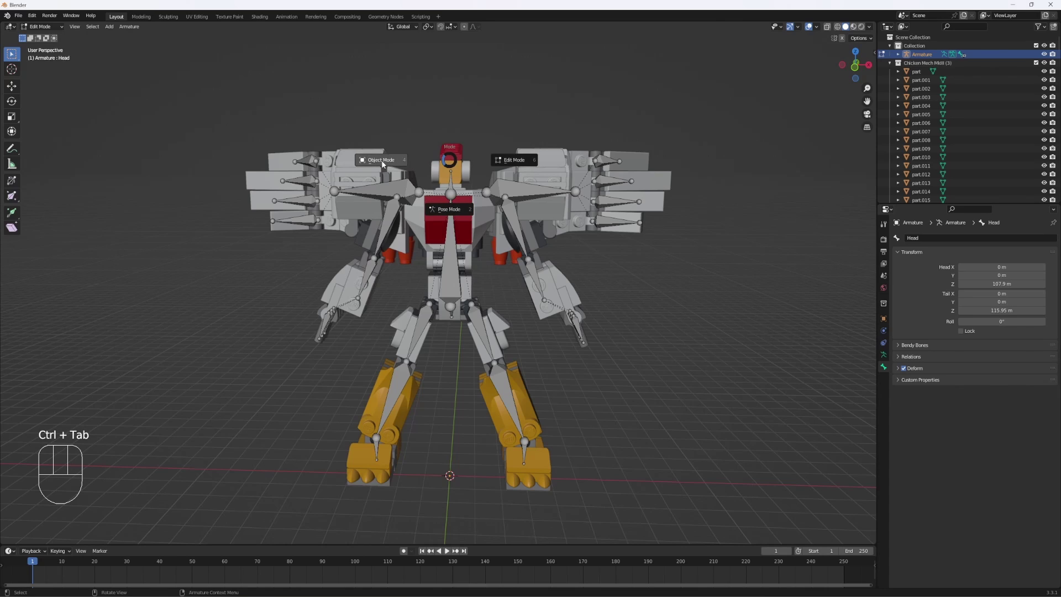
{"action": "left_click", "coordinate": [381, 160]}
{"action": "left_click", "coordinate": [452, 170]}
{"action": "left_click", "coordinate": [444, 168]}
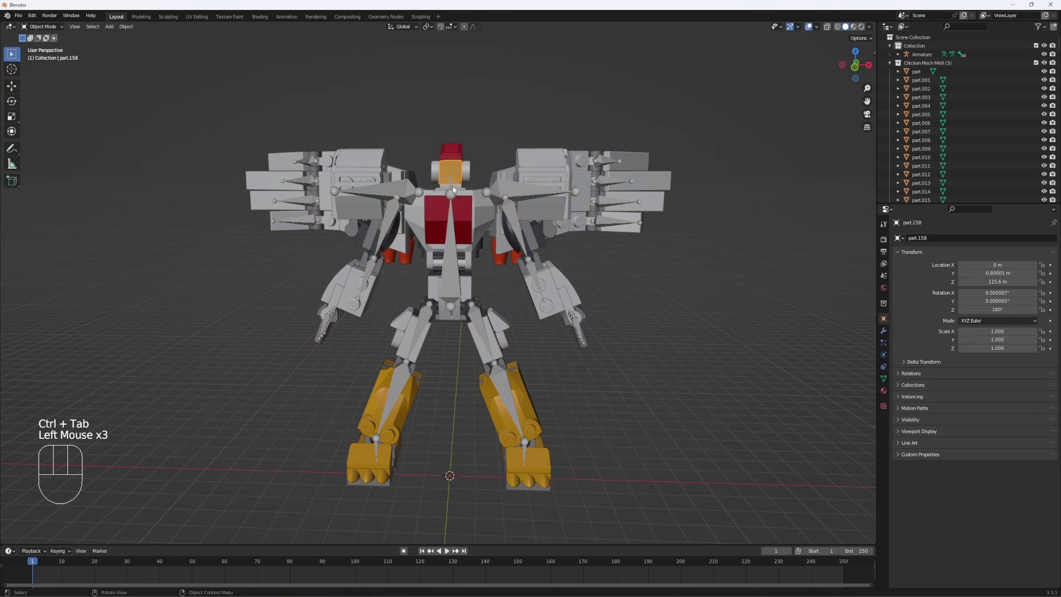
{"action": "left_click", "coordinate": [473, 207]}
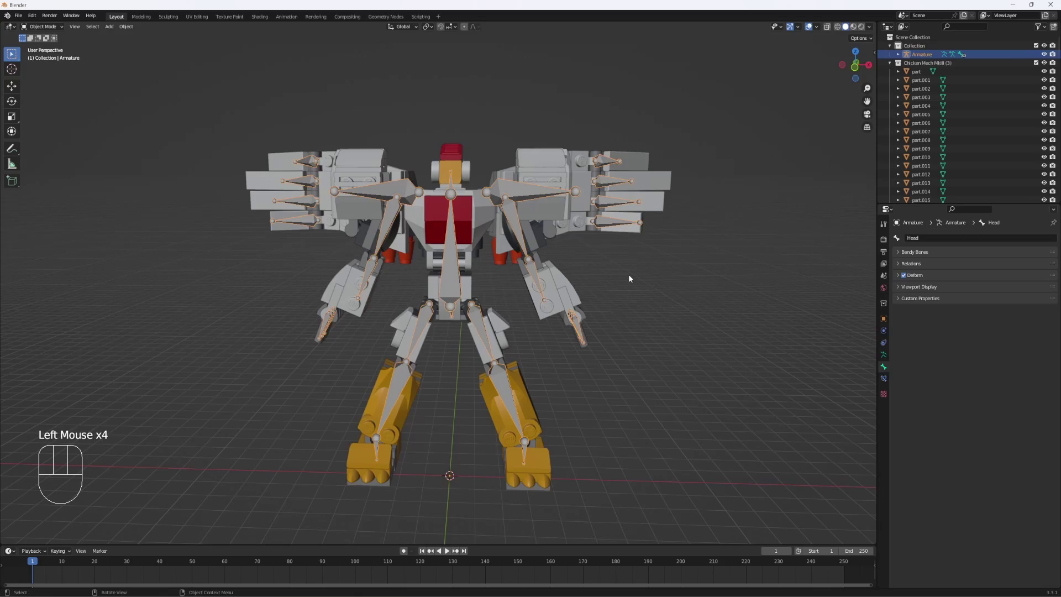
{"action": "middle_click_drag", "start_coordinate": [625, 244], "coordinate": [611, 206]}
{"action": "scroll", "coordinate": [635, 300], "scroll_direction": "up", "scroll_amount": 2}
{"action": "scroll", "coordinate": [635, 300], "scroll_direction": "up", "scroll_amount": 1, "text": "shift"}
Clear the selection and box-select the right foot's parts from a side view of the leg.
{"action": "left_click", "coordinate": [608, 267]}
{"action": "scroll", "coordinate": [619, 362], "scroll_direction": "up", "scroll_amount": 3}
{"action": "scroll", "coordinate": [574, 274], "scroll_direction": "down", "scroll_amount": 1}
{"action": "middle_click_drag", "start_coordinate": [618, 362], "coordinate": [635, 280], "text": "shift"}
{"action": "scroll", "coordinate": [579, 296], "scroll_direction": "down", "scroll_amount": 1}
{"action": "left_click_drag", "start_coordinate": [413, 271], "coordinate": [630, 391]}
{"action": "middle_click_drag", "start_coordinate": [651, 329], "coordinate": [484, 301]}
{"action": "left_click", "coordinate": [621, 307]}
{"action": "left_click_drag", "start_coordinate": [420, 272], "coordinate": [611, 368]}
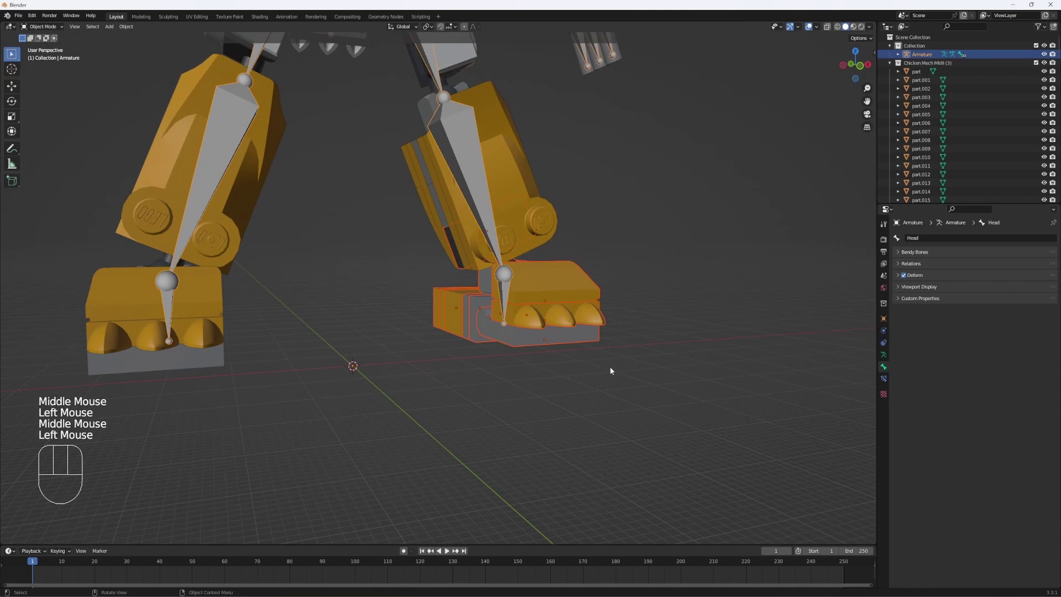
Reselect the right foot's bricks with the armature, then test-move them and cancel.
{"action": "left_click", "coordinate": [409, 280]}
{"action": "left_click_drag", "start_coordinate": [407, 279], "coordinate": [611, 405]}
{"action": "left_click", "coordinate": [417, 315]}
{"action": "left_click_drag", "start_coordinate": [403, 280], "coordinate": [608, 383]}
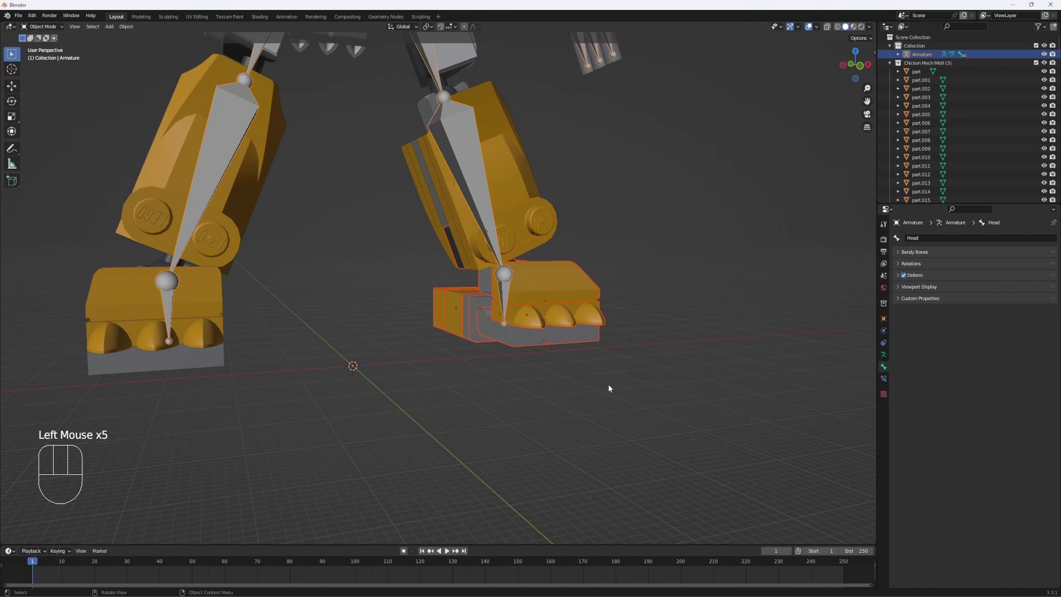
{"action": "left_click", "coordinate": [424, 305]}
{"action": "left_click_drag", "start_coordinate": [421, 296], "coordinate": [575, 372]}
{"action": "middle_click_drag", "start_coordinate": [574, 372], "coordinate": [354, 317]}
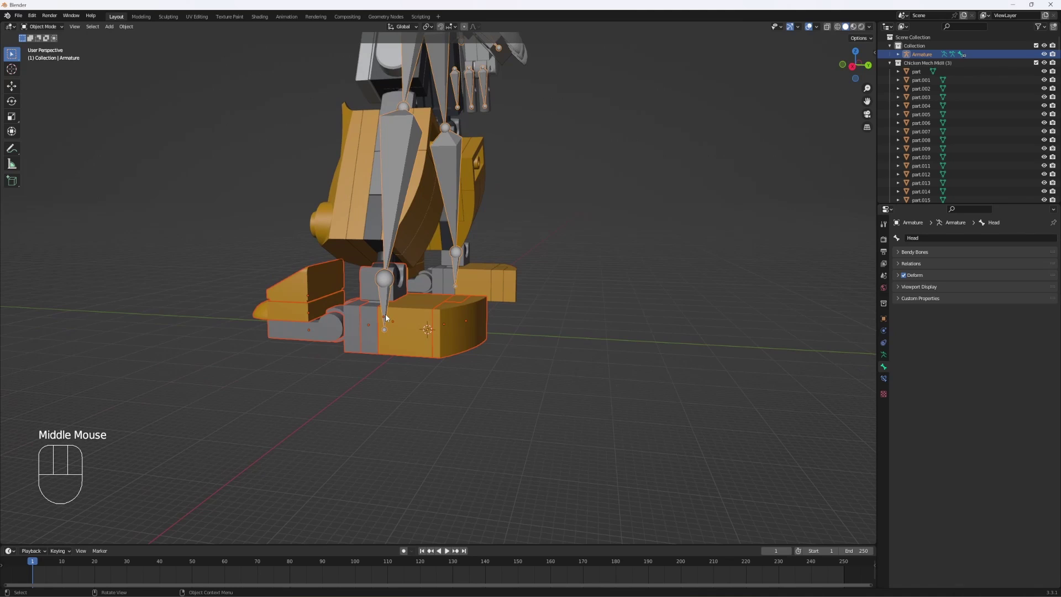
{"action": "key", "text": "g"}
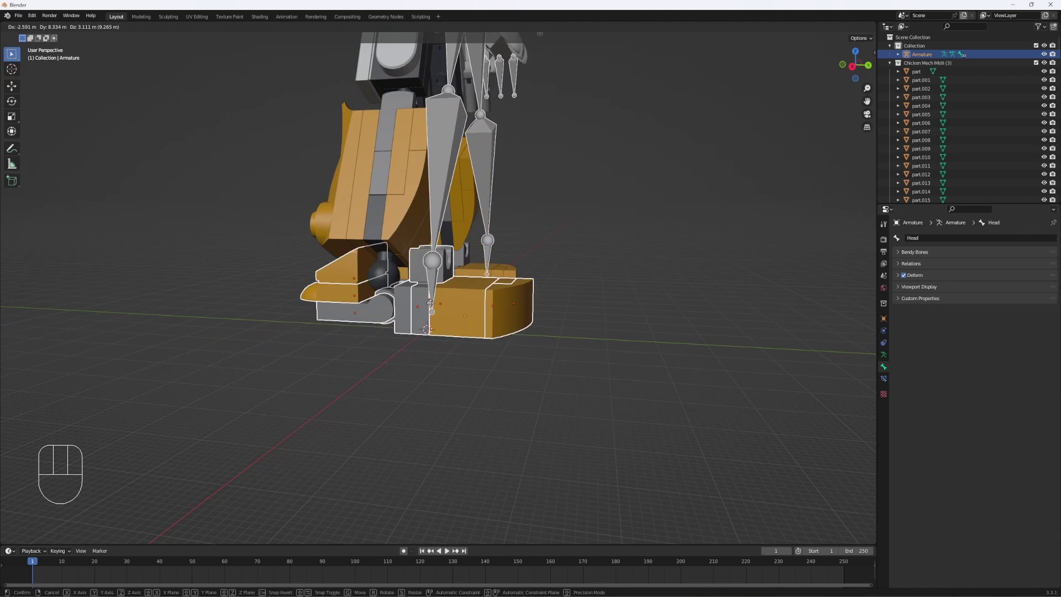
{"action": "right_click", "coordinate": [380, 318]}
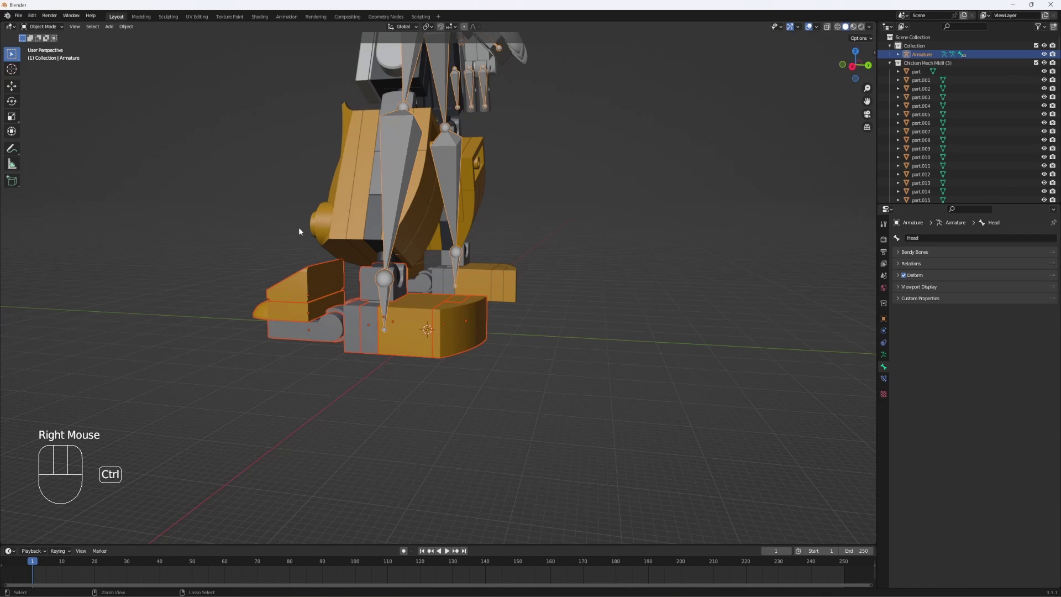
In Pose Mode, parent the foot bricks to the Notleg.L bone, then test-rotate and cancel.
{"action": "key", "text": "ctrl+Tab"}
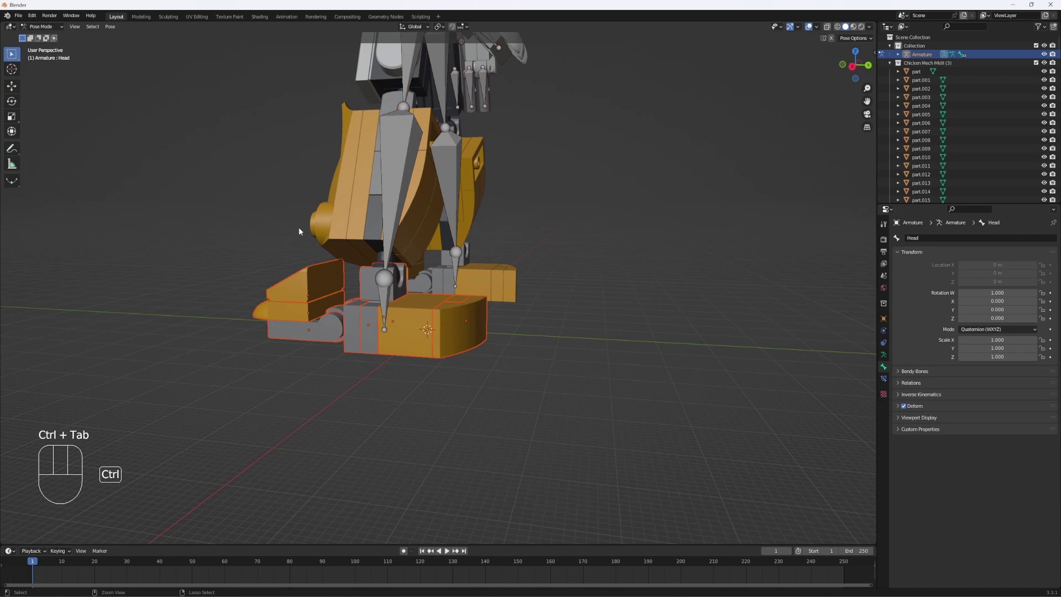
{"action": "left_click", "coordinate": [385, 297]}
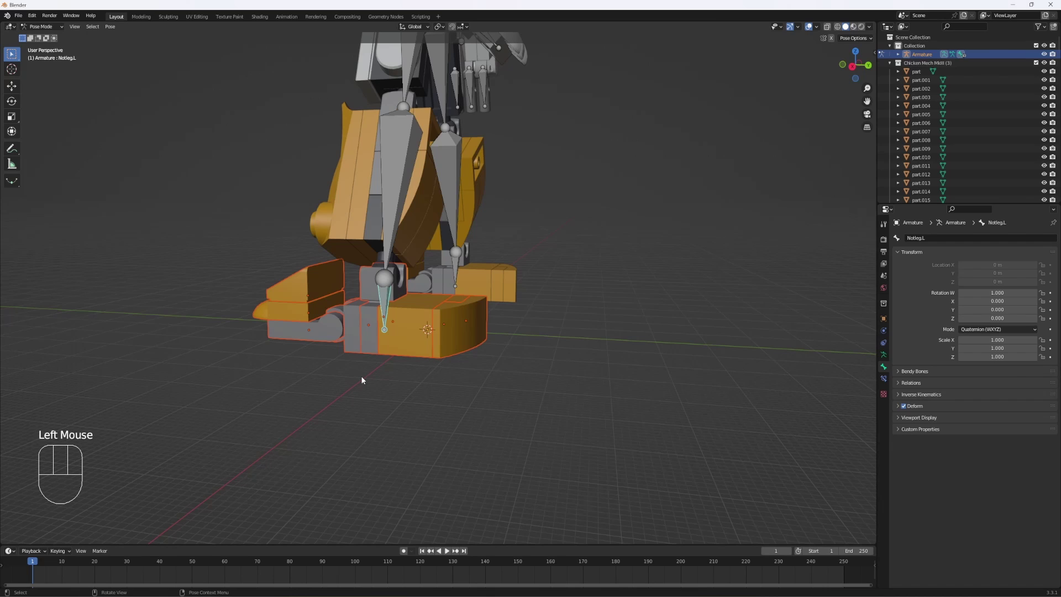
{"action": "key", "text": "ctrl+p"}
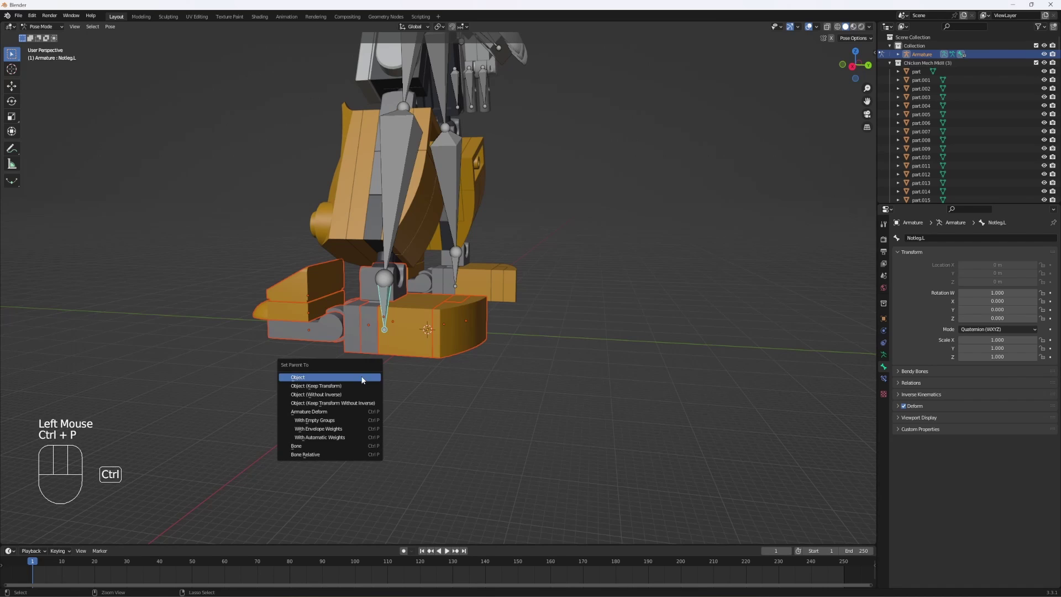
{"action": "left_click", "coordinate": [312, 447]}
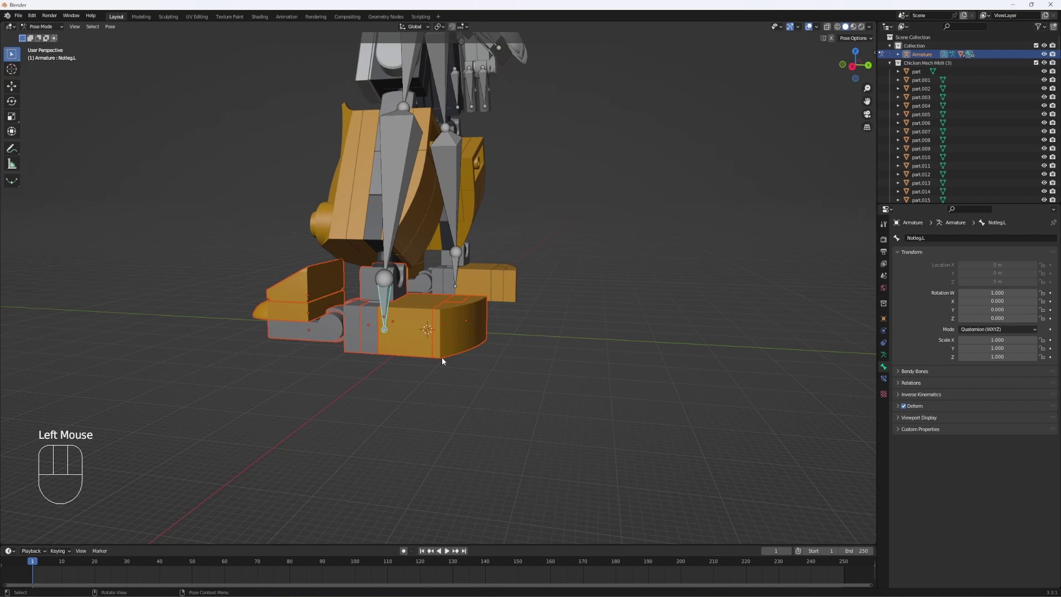
{"action": "key", "text": "r"}
{"action": "key", "text": "r"}
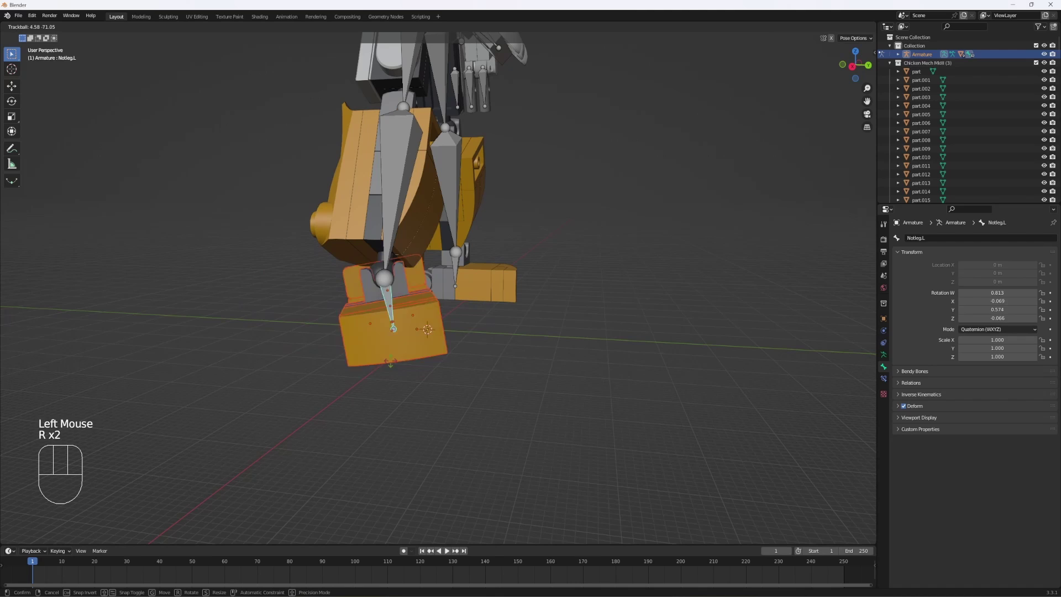
{"action": "right_click", "coordinate": [454, 273]}
Test-rotate the Notleg.R foot bone, cancel, and deselect everything.
{"action": "left_click", "coordinate": [454, 273]}
{"action": "key", "text": "r"}
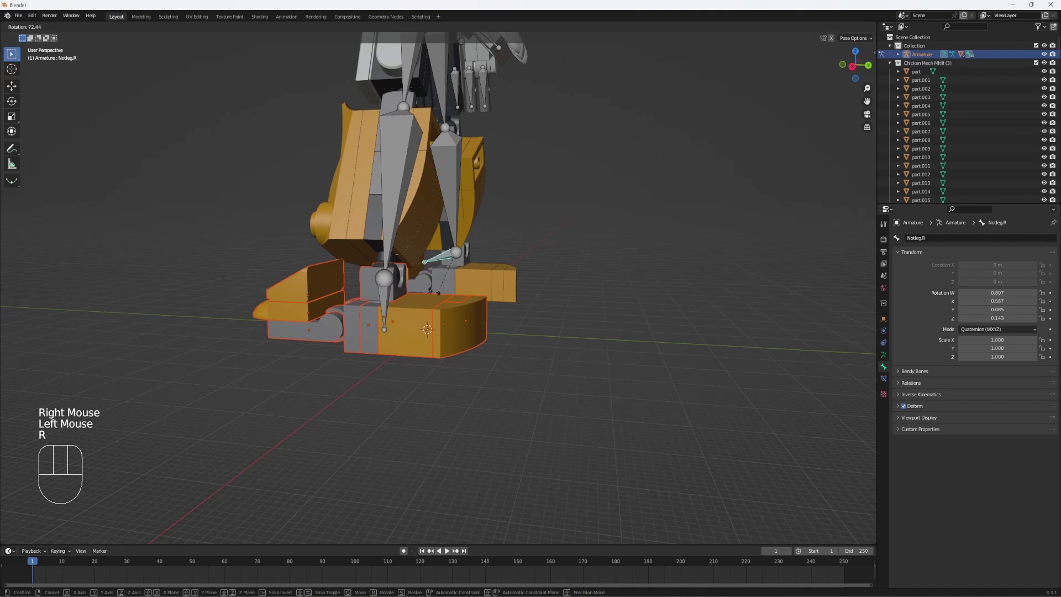
{"action": "right_click", "coordinate": [506, 331]}
{"action": "mouse_move", "coordinate": [506, 332]}
{"action": "middle_mouse_down"}
{"action": "mouse_move", "coordinate": [331, 287]}
{"action": "mouse_move", "coordinate": [525, 324]}
{"action": "middle_mouse_up"}
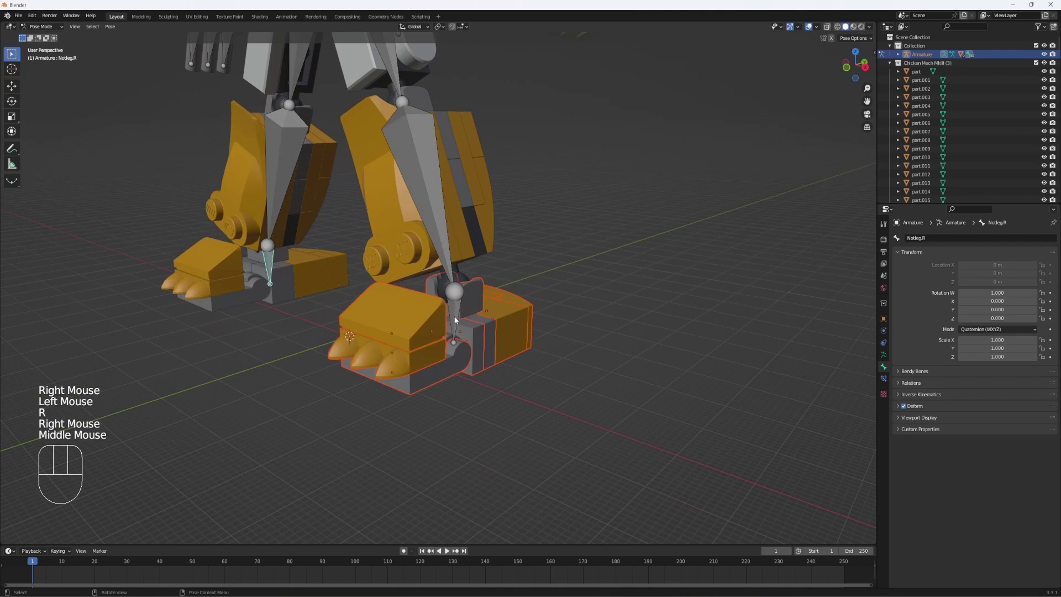
{"action": "scroll", "coordinate": [526, 324], "scroll_direction": "down", "scroll_amount": 1}
{"action": "left_click", "coordinate": [563, 320]}
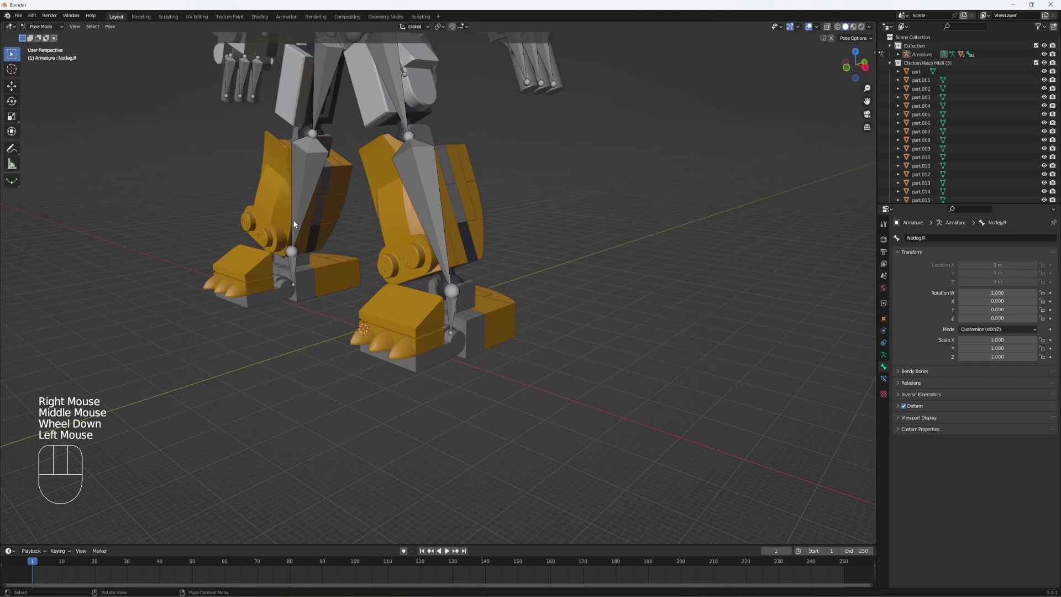
Frame the legs and select, then deselect, the right lower-leg bone.
{"action": "middle_click_drag", "start_coordinate": [350, 262], "coordinate": [395, 252]}
{"action": "scroll", "coordinate": [409, 252], "scroll_direction": "down", "scroll_amount": 2}
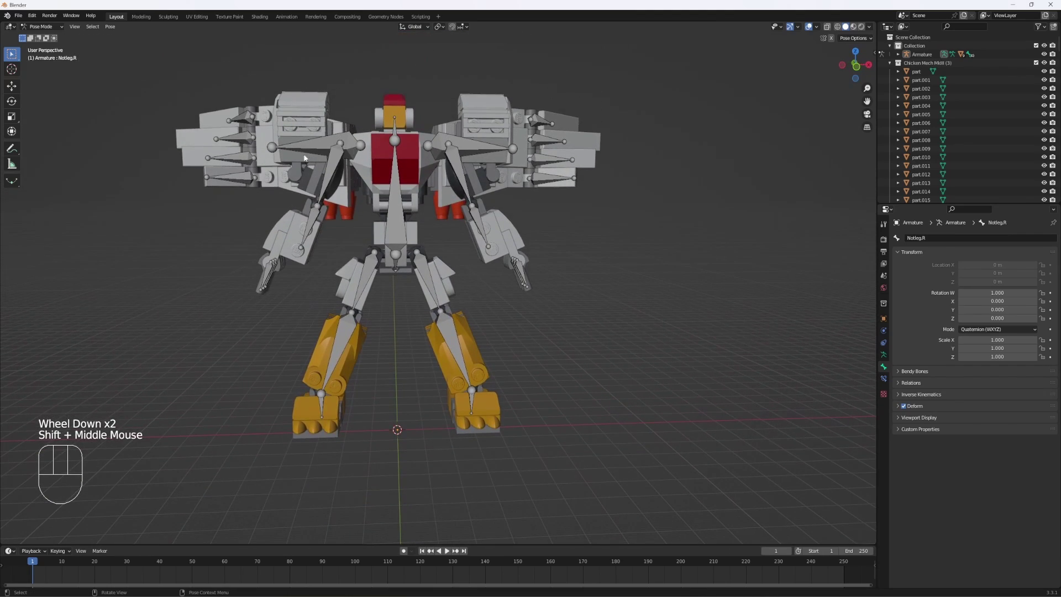
{"action": "scroll", "coordinate": [418, 297], "scroll_direction": "up", "scroll_amount": 1}
{"action": "scroll", "coordinate": [459, 331], "scroll_direction": "up", "scroll_amount": 1, "text": "shift"}
{"action": "middle_click_drag", "start_coordinate": [497, 367], "coordinate": [475, 290], "text": "shift"}
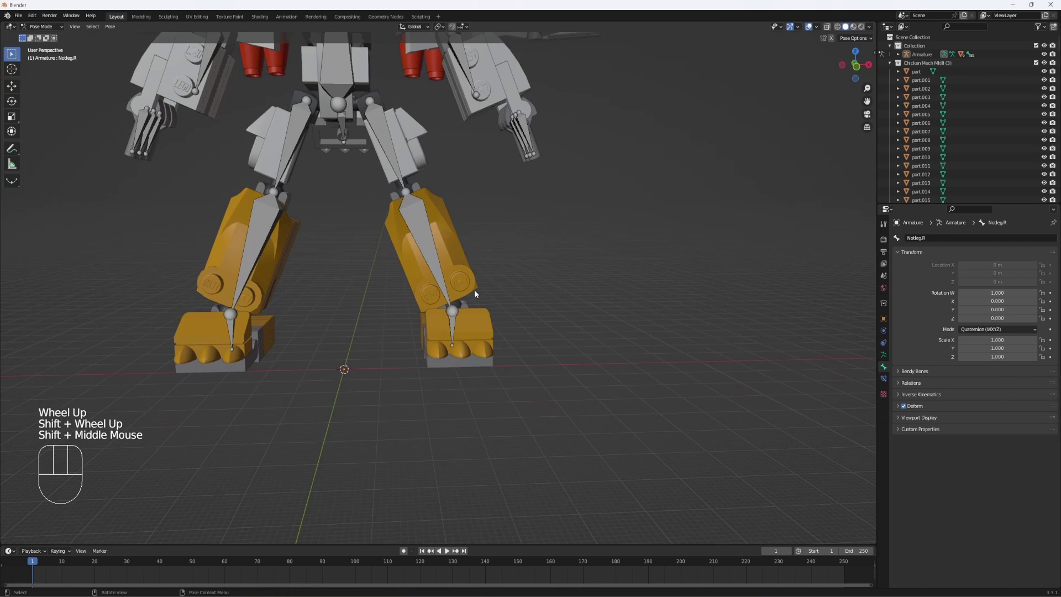
{"action": "scroll", "coordinate": [474, 289], "scroll_direction": "up", "scroll_amount": 1}
{"action": "left_click_drag", "start_coordinate": [359, 178], "coordinate": [489, 281]}
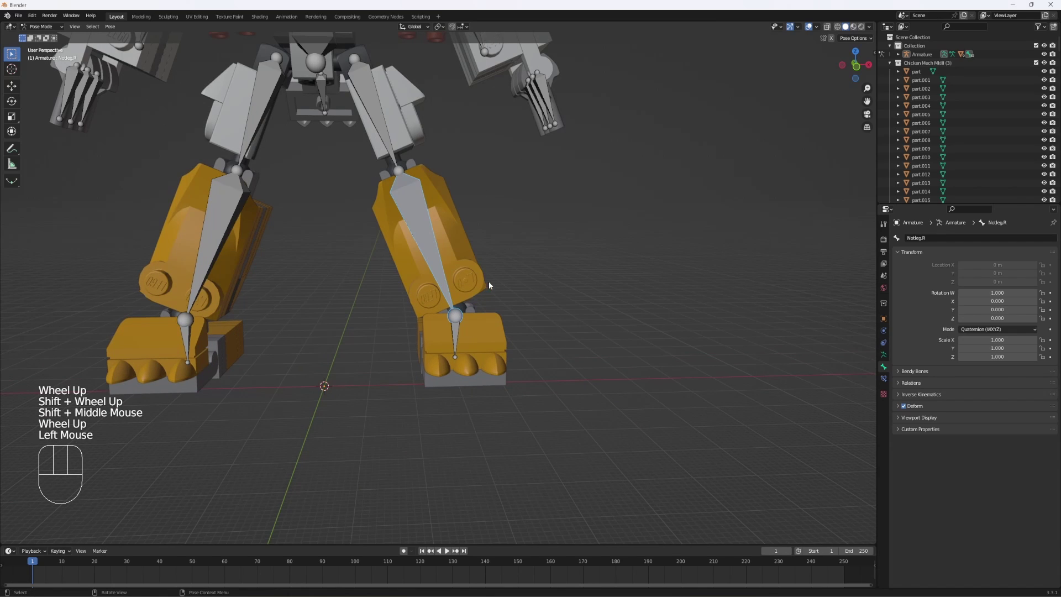
{"action": "left_click", "coordinate": [501, 230]}
Cycle through Pose Mode back to Object Mode and zoom in on the legs.
{"action": "key", "text": "ctrl+Tab"}
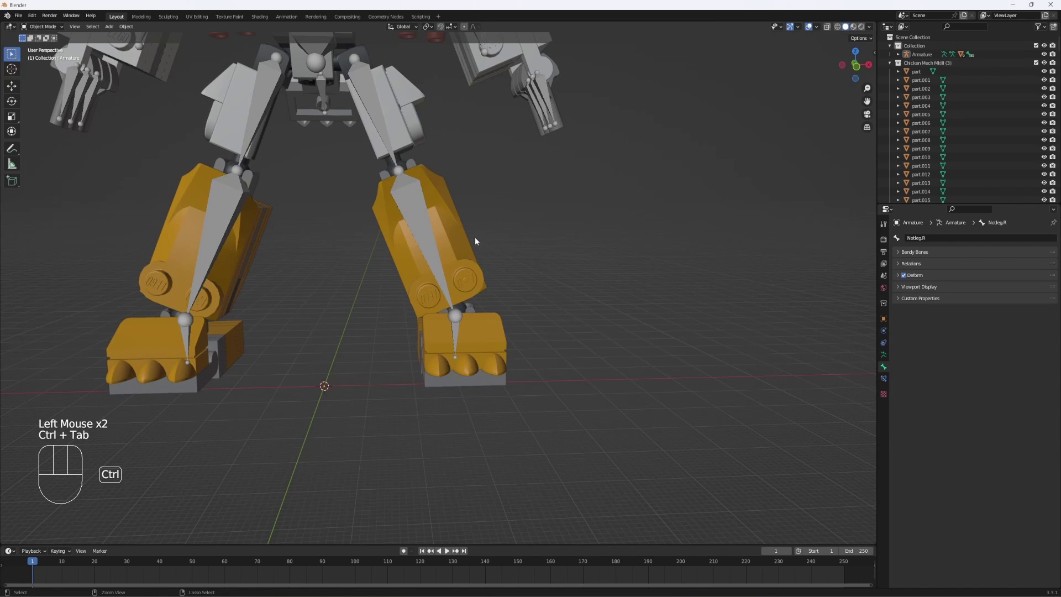
{"action": "left_click", "coordinate": [54, 27]}
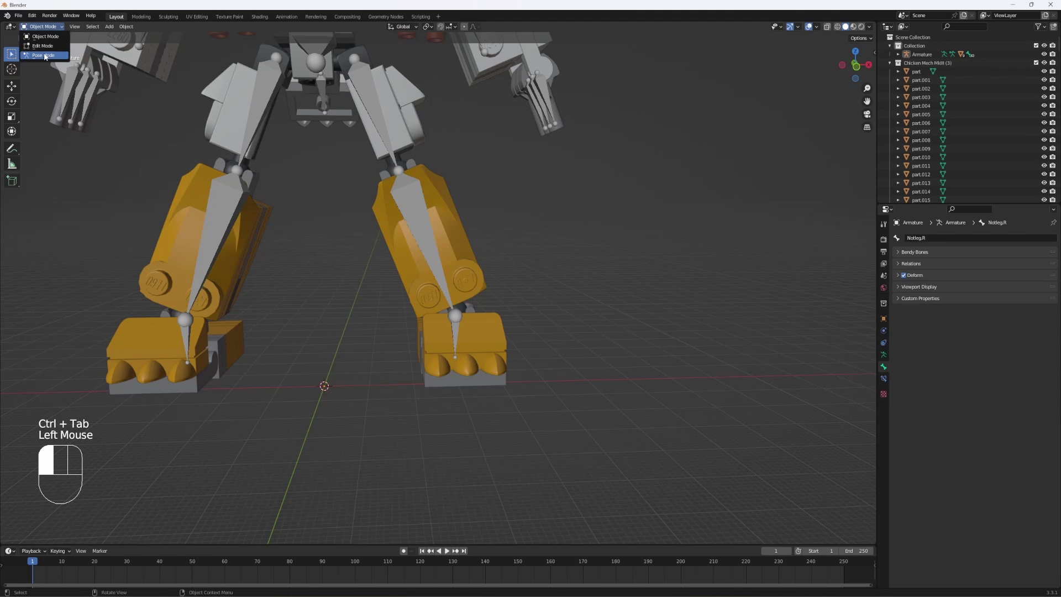
{"action": "left_click", "coordinate": [45, 56]}
{"action": "left_click", "coordinate": [42, 26]}
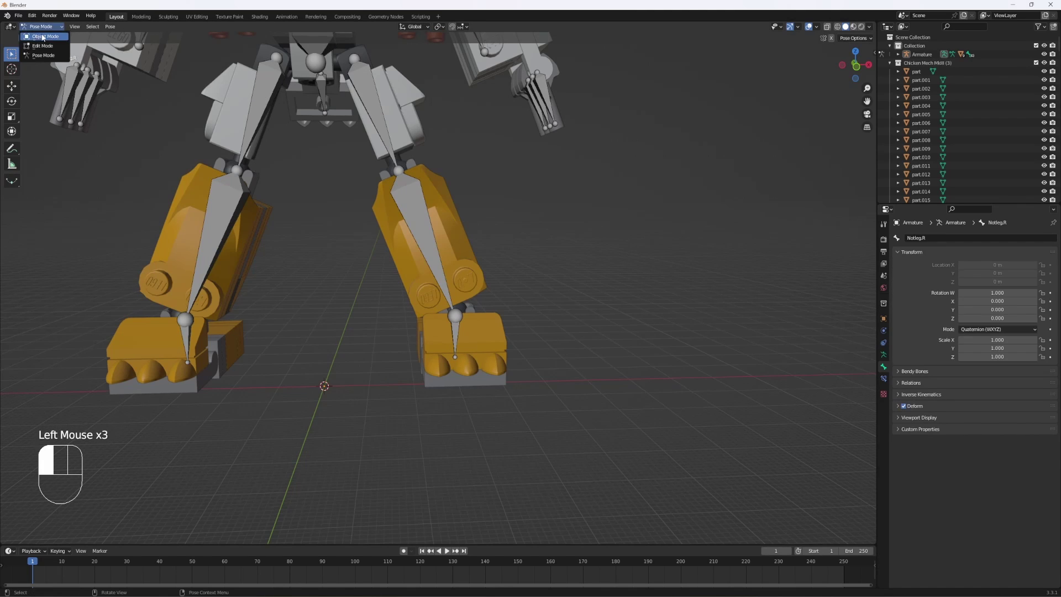
{"action": "left_click", "coordinate": [43, 36]}
{"action": "middle_click_drag", "start_coordinate": [533, 244], "coordinate": [483, 218]}
{"action": "scroll", "coordinate": [495, 216], "scroll_direction": "up", "scroll_amount": 2}
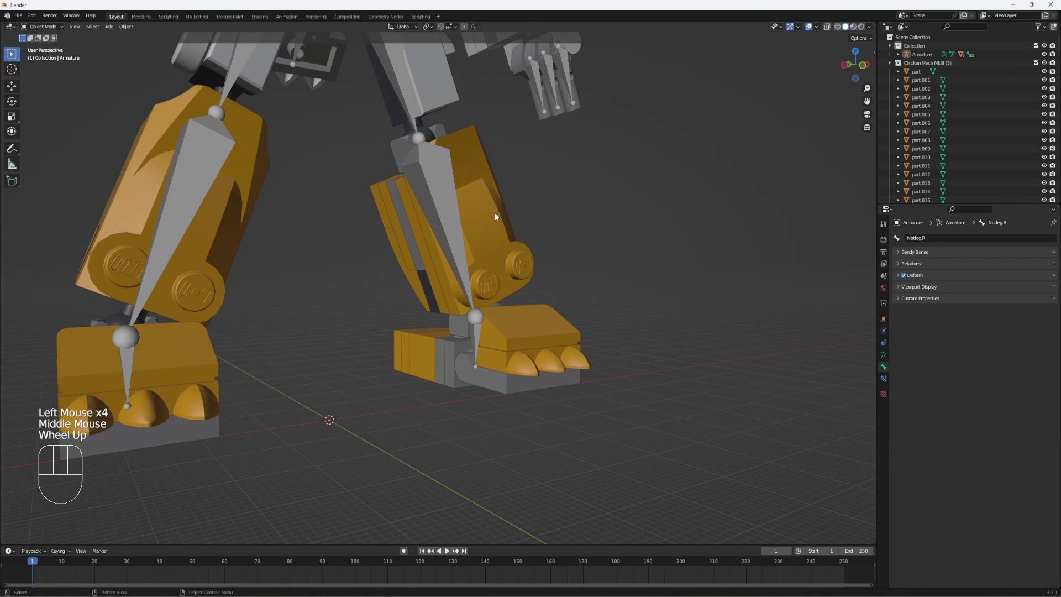
Circle-select the leg's shin bricks, test-move and cancel, then add the armature.
{"action": "key", "text": "w"}
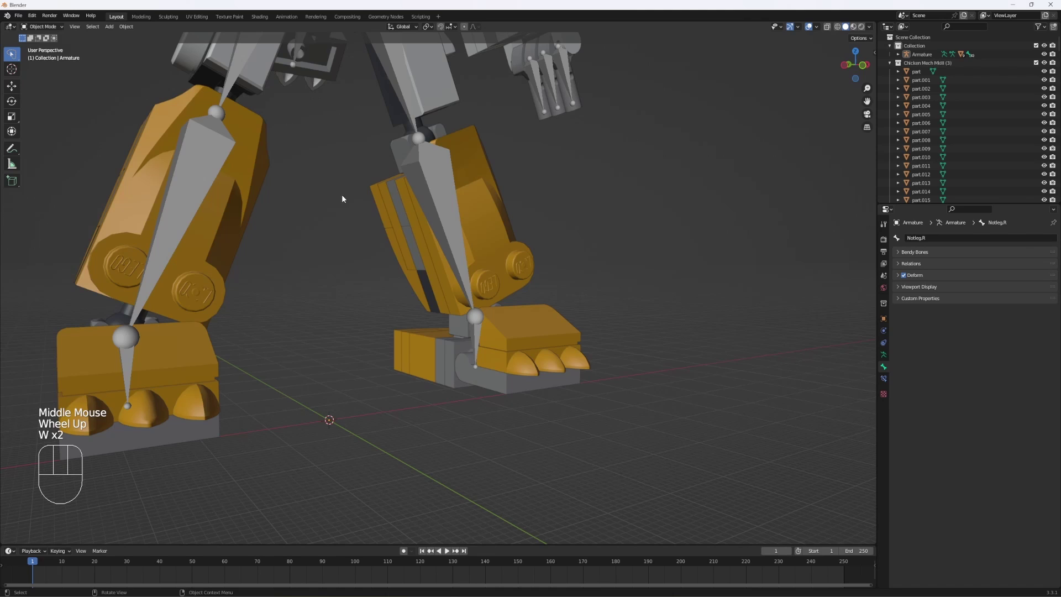
{"action": "mouse_move", "coordinate": [581, 273]}
{"action": "left_mouse_down"}
{"action": "mouse_move", "coordinate": [564, 280]}
{"action": "mouse_move", "coordinate": [350, 239]}
{"action": "mouse_move", "coordinate": [558, 171]}
{"action": "mouse_move", "coordinate": [563, 198]}
{"action": "left_mouse_up"}
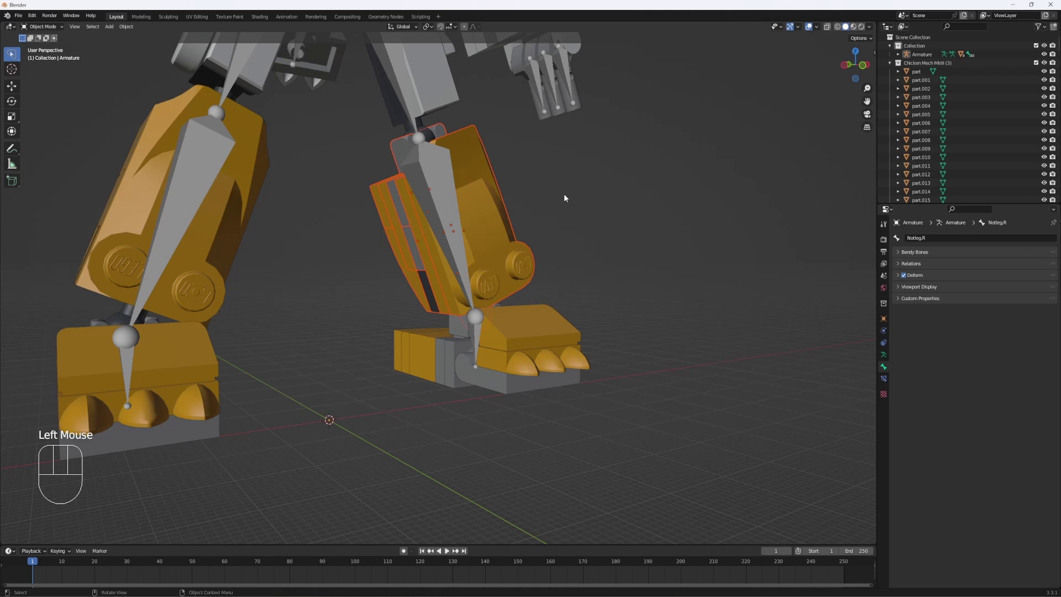
{"action": "middle_click_drag", "start_coordinate": [564, 198], "coordinate": [417, 203]}
{"action": "key", "text": "g"}
{"action": "right_click", "coordinate": [514, 203]}
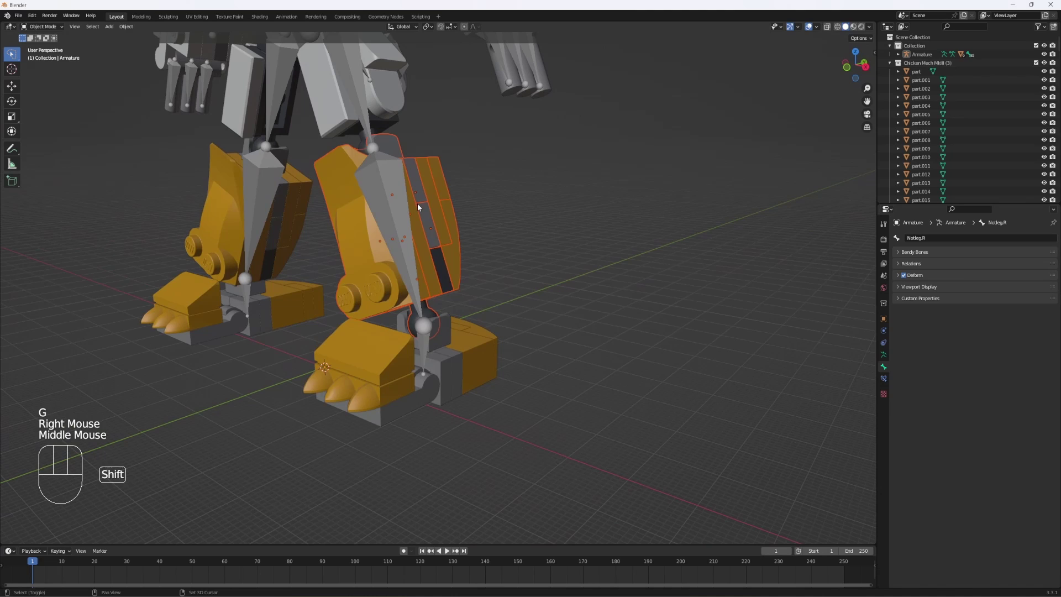
{"action": "left_click", "coordinate": [395, 209], "text": "shift"}
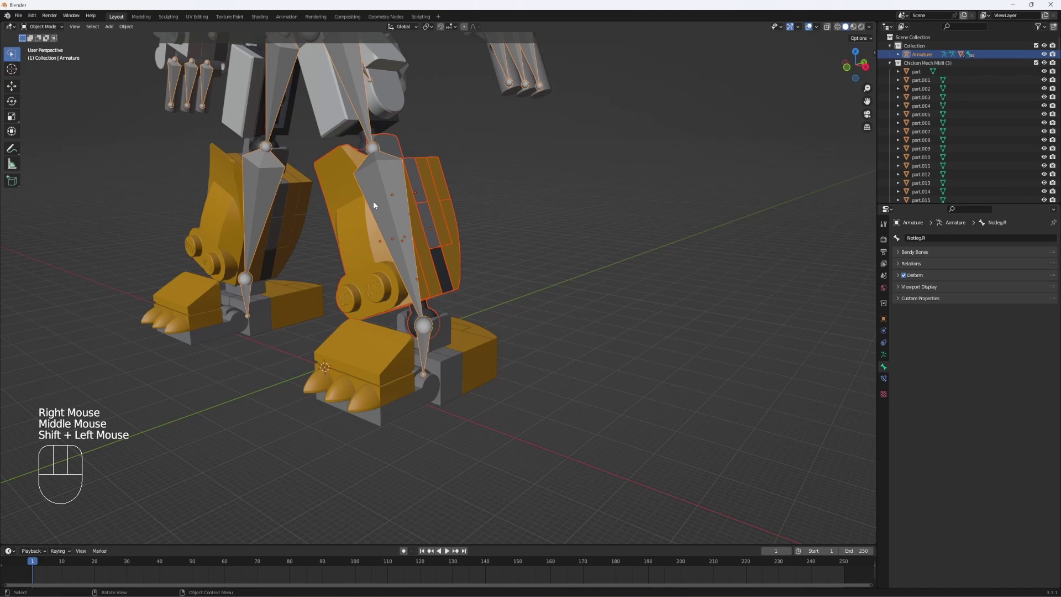
In Pose Mode, parent the leg armour to the Alsoleg.L bone with Ctrl+P > Bone.
{"action": "key", "text": "ctrl+Tab"}
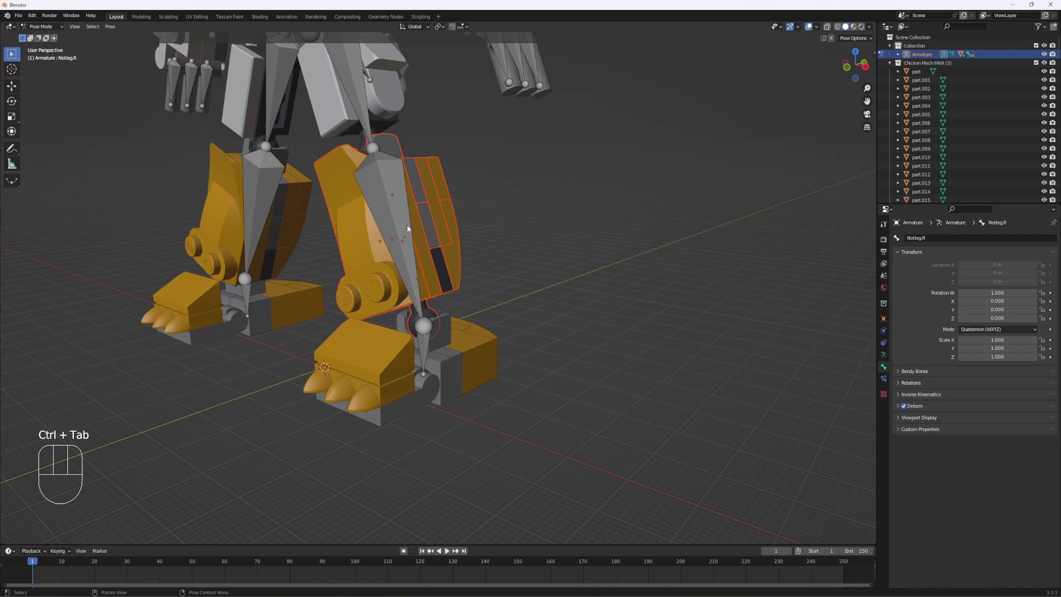
{"action": "middle_click_drag", "start_coordinate": [407, 225], "coordinate": [401, 198]}
{"action": "left_click", "coordinate": [400, 195]}
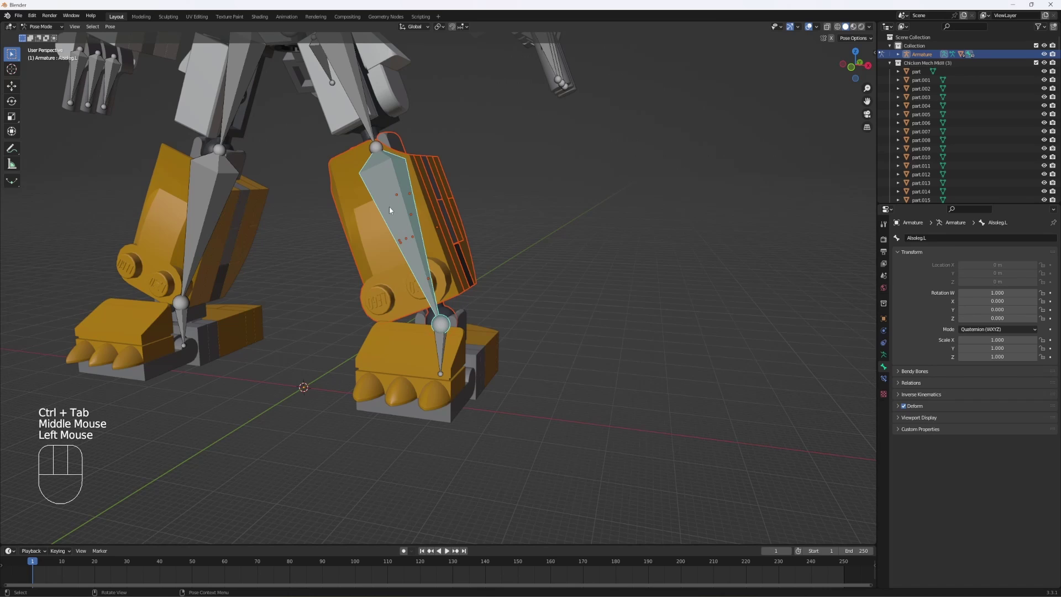
{"action": "key", "text": "ctrl+p"}
{"action": "left_click", "coordinate": [390, 209]}
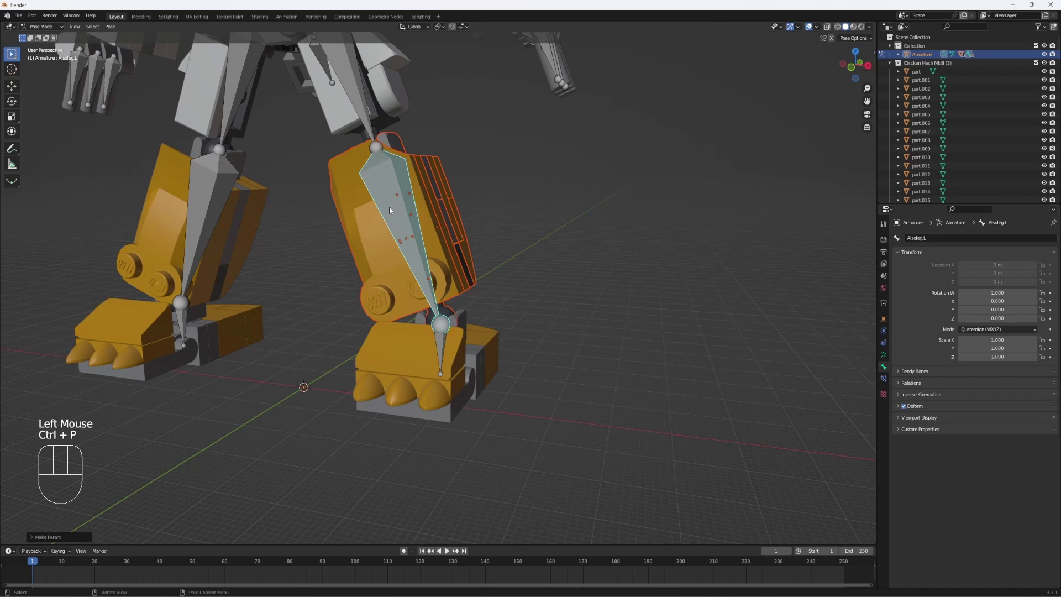
Test-rotate the Notleg.L foot bone and cancel, returning the leg to rest.
{"action": "left_click", "coordinate": [512, 209]}
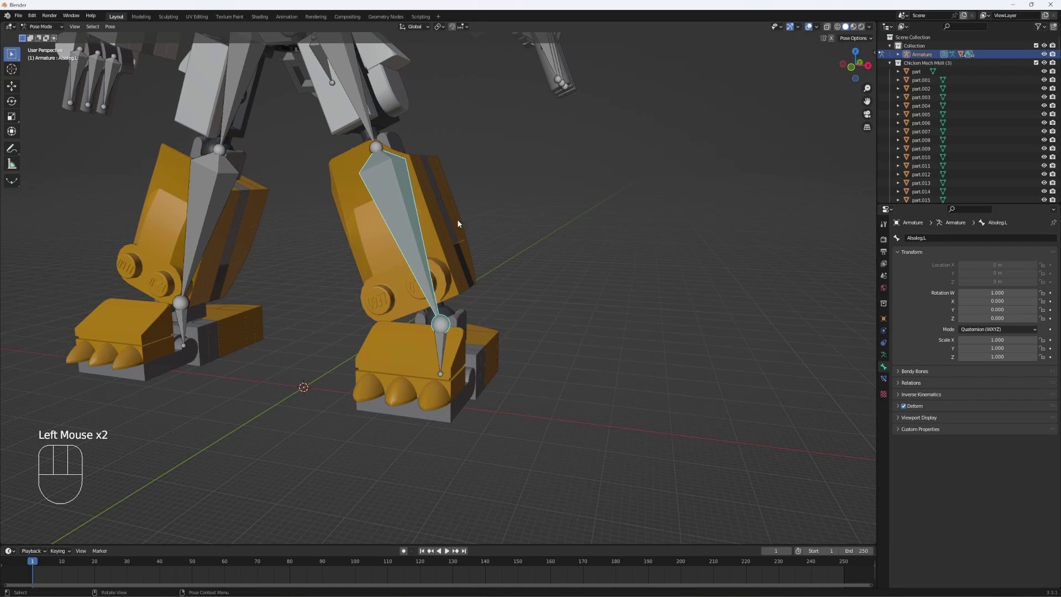
{"action": "key", "text": "r"}
{"action": "right_click", "coordinate": [488, 185]}
{"action": "left_click", "coordinate": [443, 346]}
{"action": "key", "text": "r"}
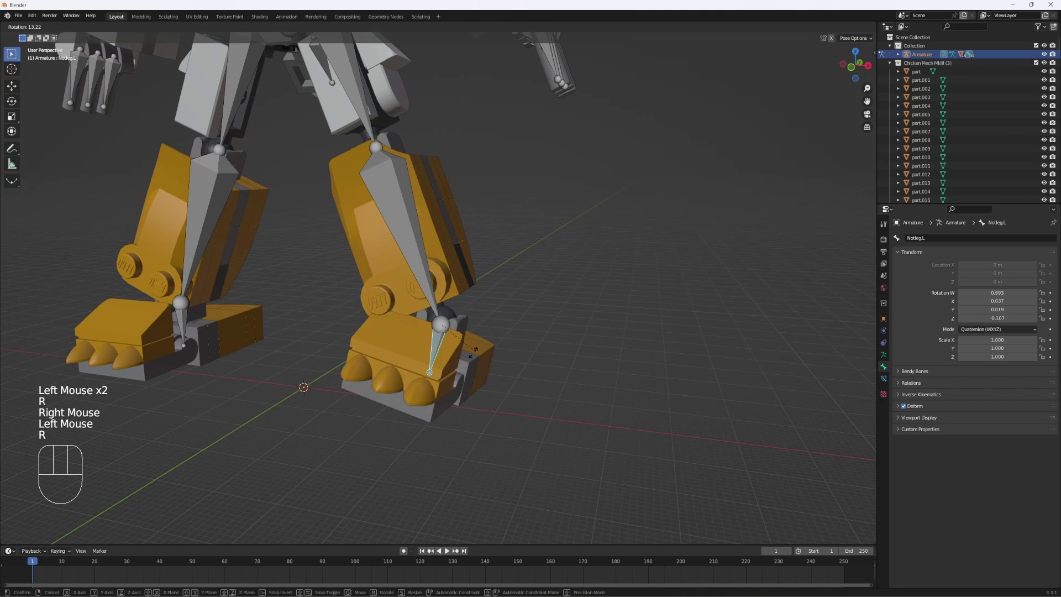
{"action": "right_click", "coordinate": [474, 353]}
{"action": "middle_click_drag", "start_coordinate": [520, 334], "coordinate": [448, 244]}
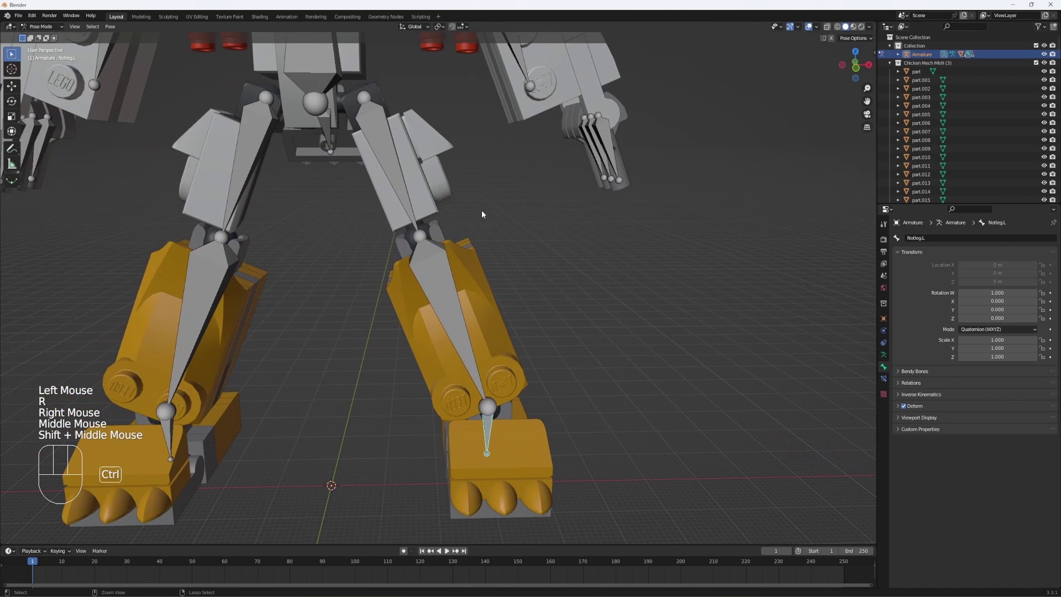
In Object Mode, lasso-select the left leg's upper armour, test-move it, and add the armature.
{"action": "key", "text": "ctrl+Tab"}
{"action": "middle_click_drag", "start_coordinate": [433, 176], "coordinate": [529, 214], "text": "shift"}
{"action": "left_click", "coordinate": [530, 215]}
{"action": "mouse_move", "coordinate": [528, 223]}
{"action": "left_mouse_down"}
{"action": "mouse_move", "coordinate": [432, 277]}
{"action": "mouse_move", "coordinate": [464, 148]}
{"action": "mouse_move", "coordinate": [487, 188]}
{"action": "left_mouse_up"}
{"action": "middle_click_drag", "start_coordinate": [486, 188], "coordinate": [503, 194]}
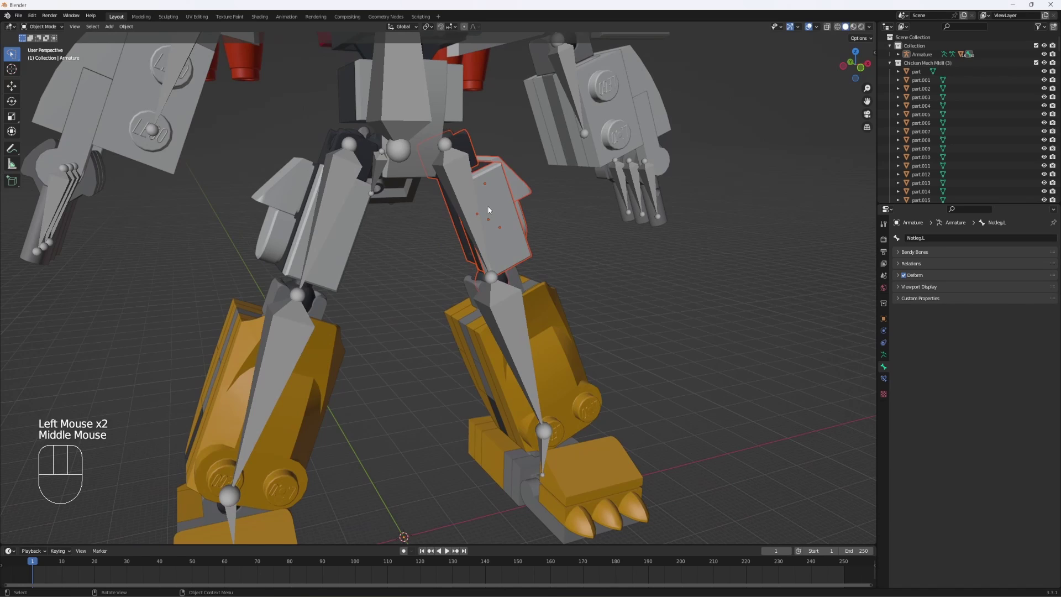
{"action": "key", "text": "g"}
{"action": "right_click", "coordinate": [619, 216]}
{"action": "left_click", "coordinate": [474, 214], "text": "shift"}
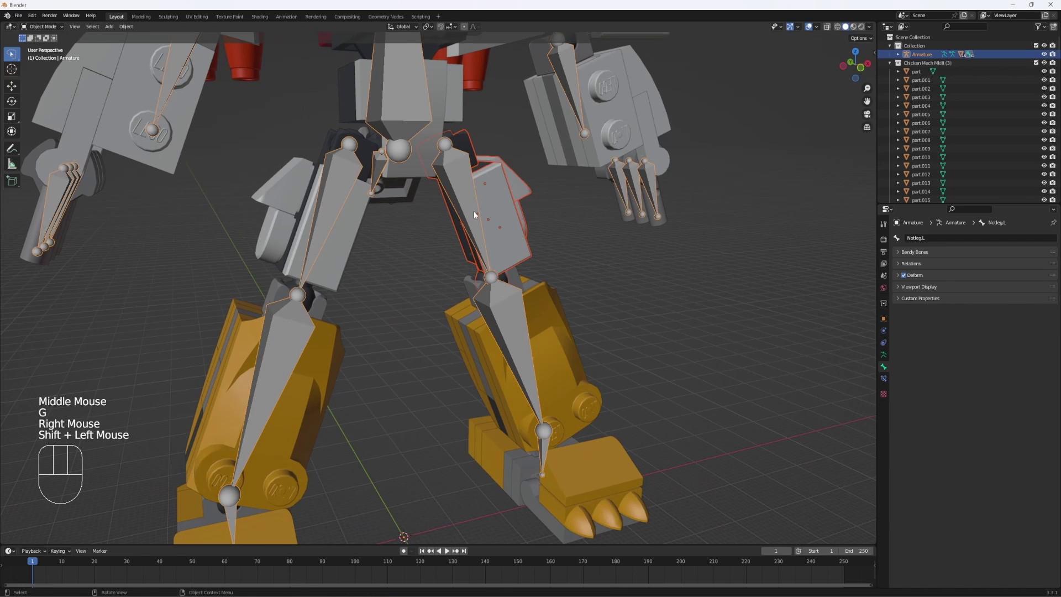
In Pose Mode, parent the upper armour to the Leg.L bone.
{"action": "key", "text": "ctrl+Tab"}
{"action": "left_click", "coordinate": [473, 210]}
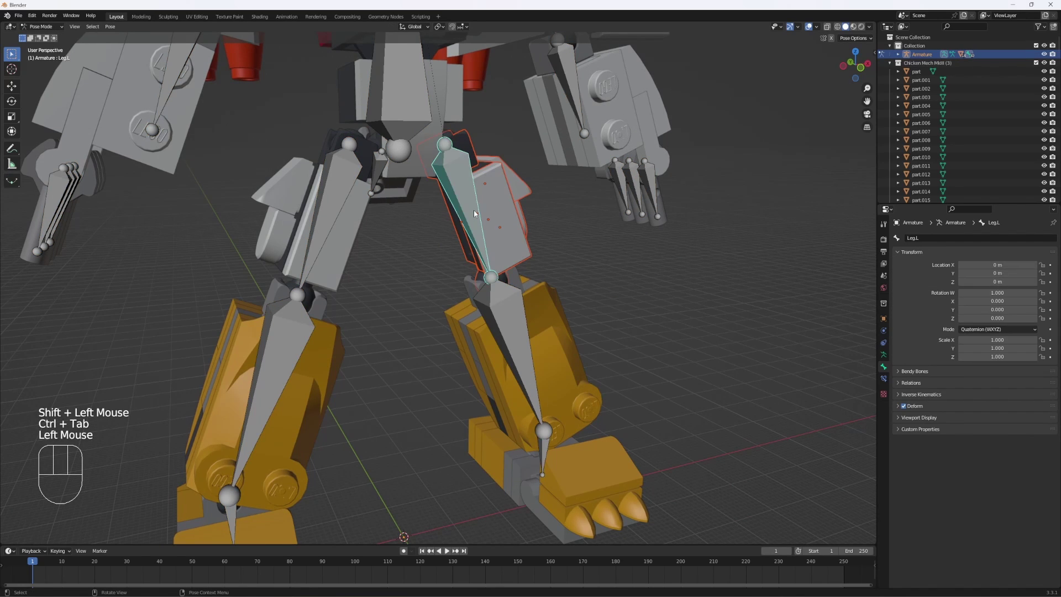
{"action": "key", "text": "ctrl+p"}
{"action": "left_click", "coordinate": [473, 210]}
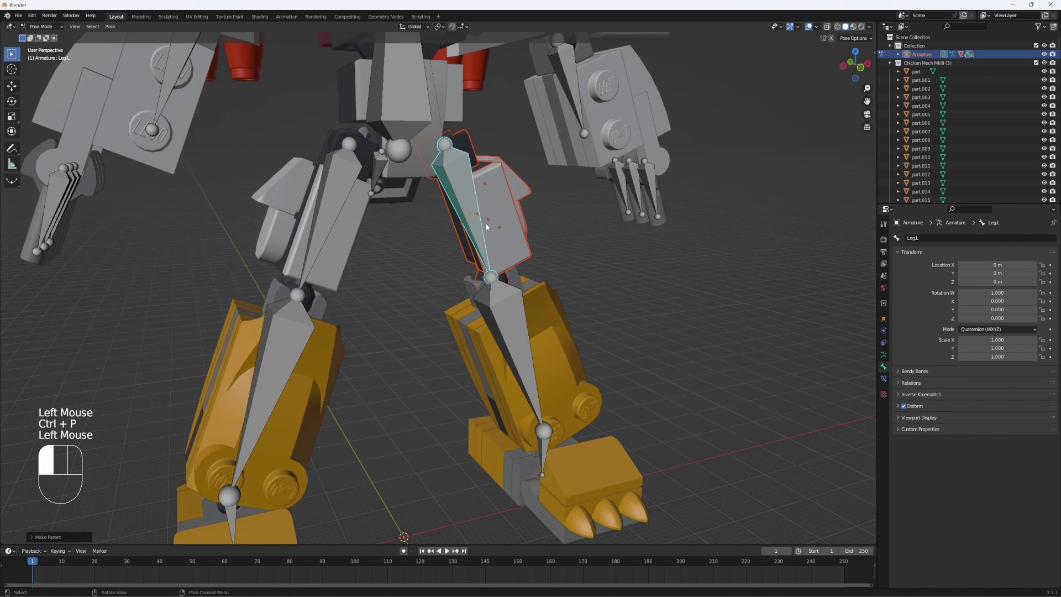
Test-rotate the Leg.L and Alsoleg.L bones, cancelling each, then view the robot from the front.
{"action": "key", "text": "r"}
{"action": "right_click", "coordinate": [549, 240]}
{"action": "left_click", "coordinate": [514, 343]}
{"action": "key", "text": "r"}
{"action": "right_click", "coordinate": [552, 353]}
{"action": "left_click", "coordinate": [564, 443]}
{"action": "key", "text": "r"}
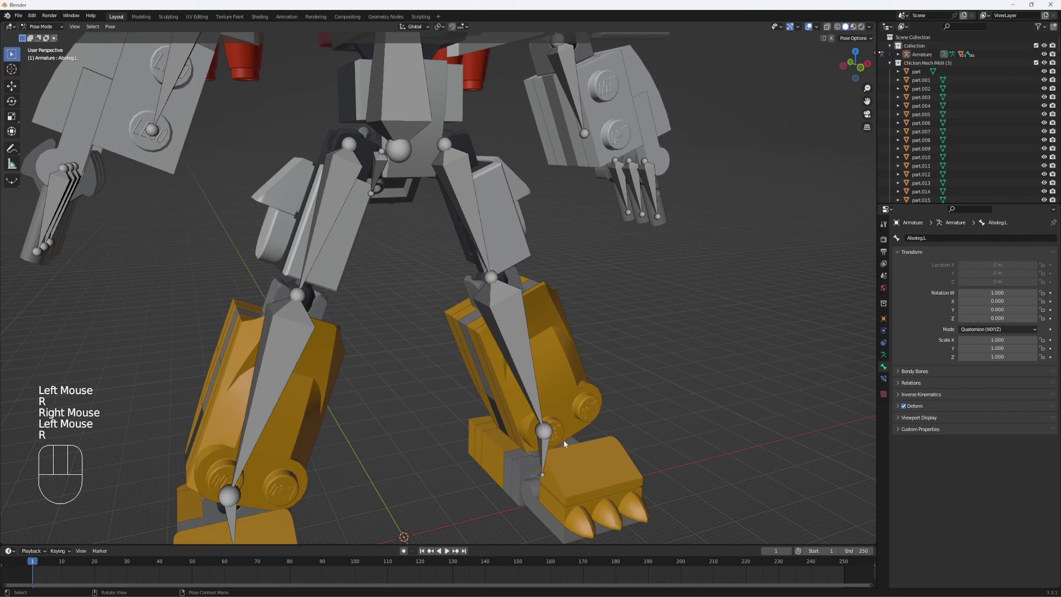
{"action": "middle_click_drag", "start_coordinate": [439, 114], "coordinate": [530, 214]}
{"action": "scroll", "coordinate": [549, 223], "scroll_direction": "down", "scroll_amount": 2}
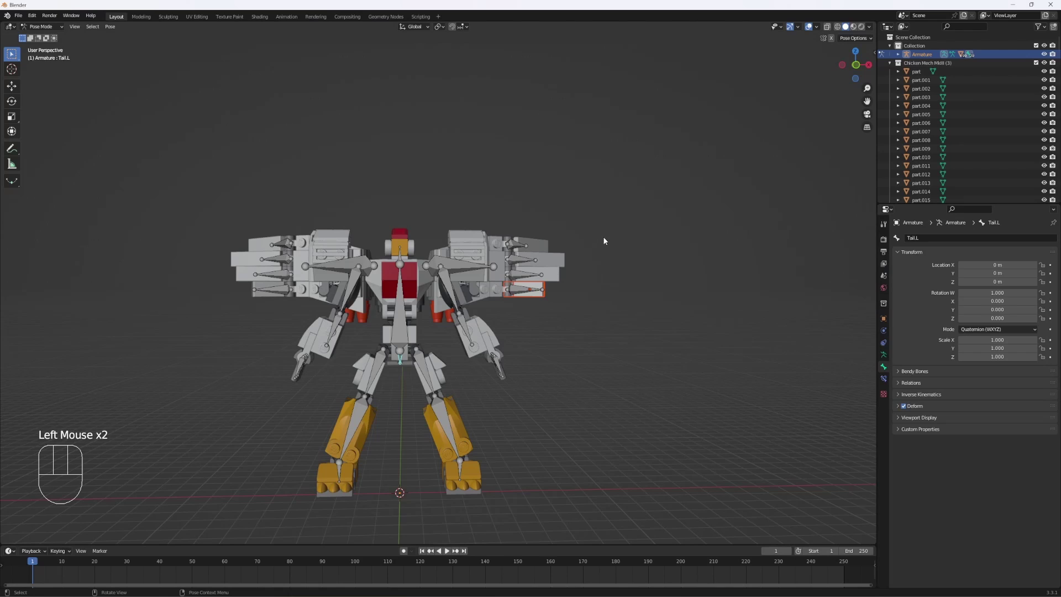
{"action": "middle_click_drag", "start_coordinate": [604, 275], "coordinate": [580, 279]}
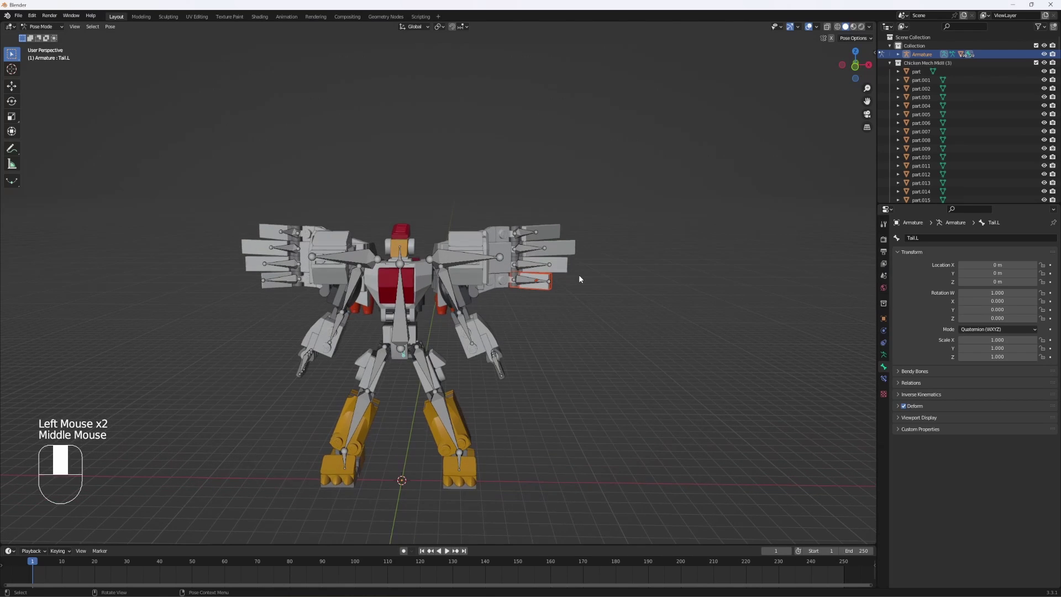
{"action": "key", "text": "r"}
{"action": "right_click", "coordinate": [625, 255]}
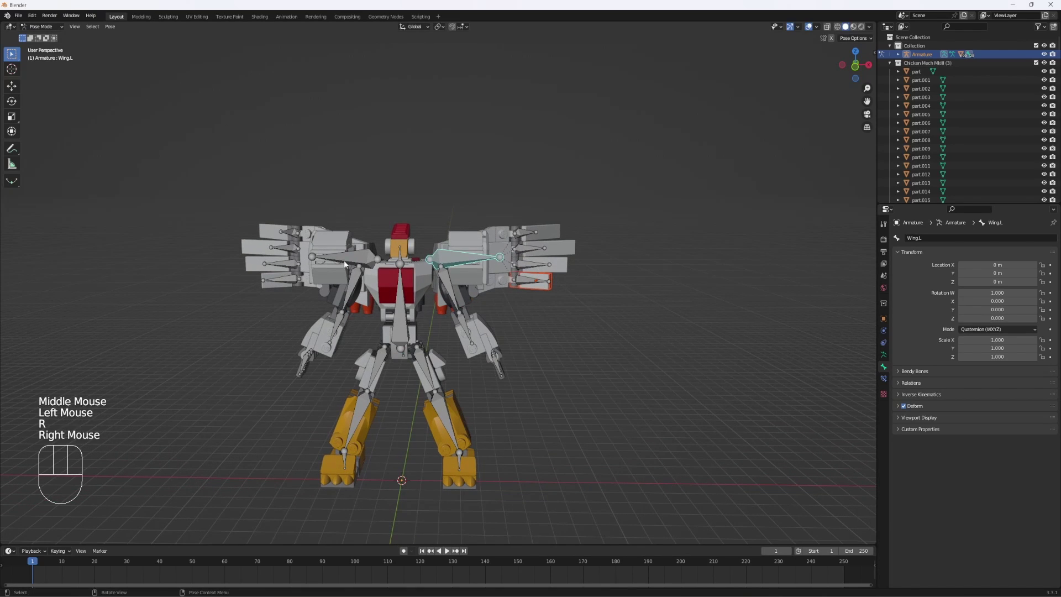
{"action": "left_click", "coordinate": [344, 260]}
{"action": "key", "text": "r"}
{"action": "right_click", "coordinate": [333, 261]}
{"action": "left_click", "coordinate": [354, 282]}
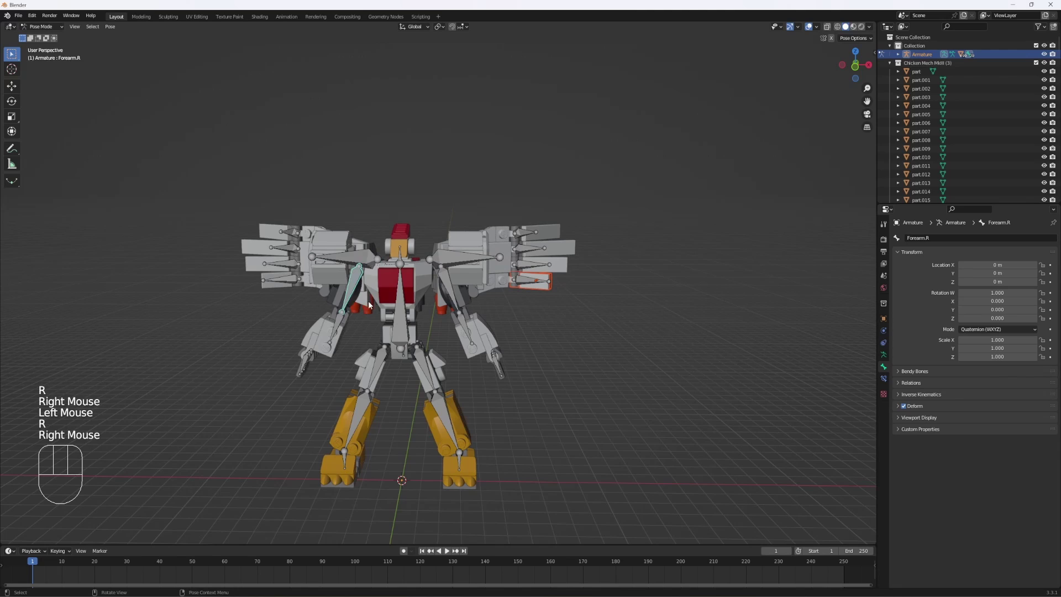
{"action": "left_click", "coordinate": [399, 249]}
{"action": "key", "text": "r"}
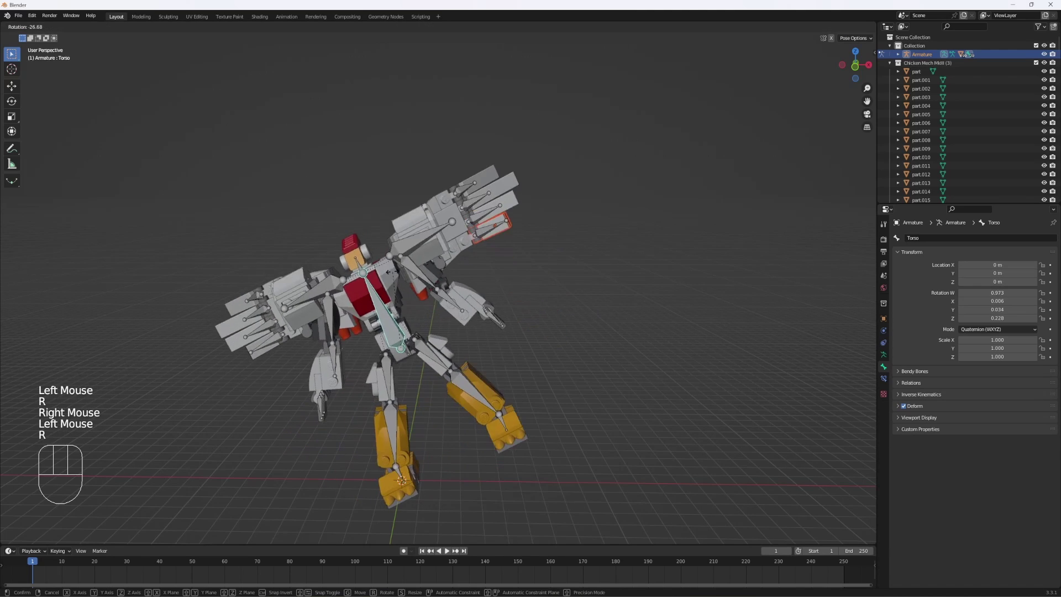
{"action": "right_click", "coordinate": [397, 270]}
{"action": "left_click", "coordinate": [425, 357]}
{"action": "key", "text": "r"}
{"action": "right_click", "coordinate": [409, 361]}
{"action": "left_click", "coordinate": [369, 367]}
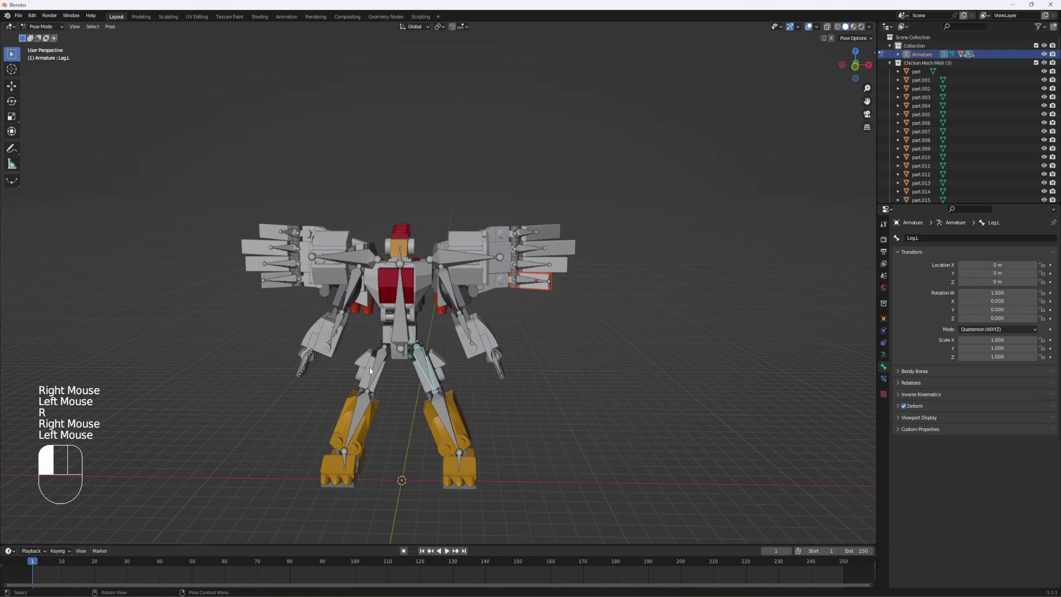
{"action": "key", "text": "r"}
{"action": "right_click", "coordinate": [340, 355]}
{"action": "middle_click_drag", "start_coordinate": [495, 405], "coordinate": [514, 396], "text": "shift"}
{"action": "middle_click_drag", "start_coordinate": [514, 396], "coordinate": [546, 404]}
{"action": "scroll", "coordinate": [531, 393], "scroll_direction": "up", "scroll_amount": 2}
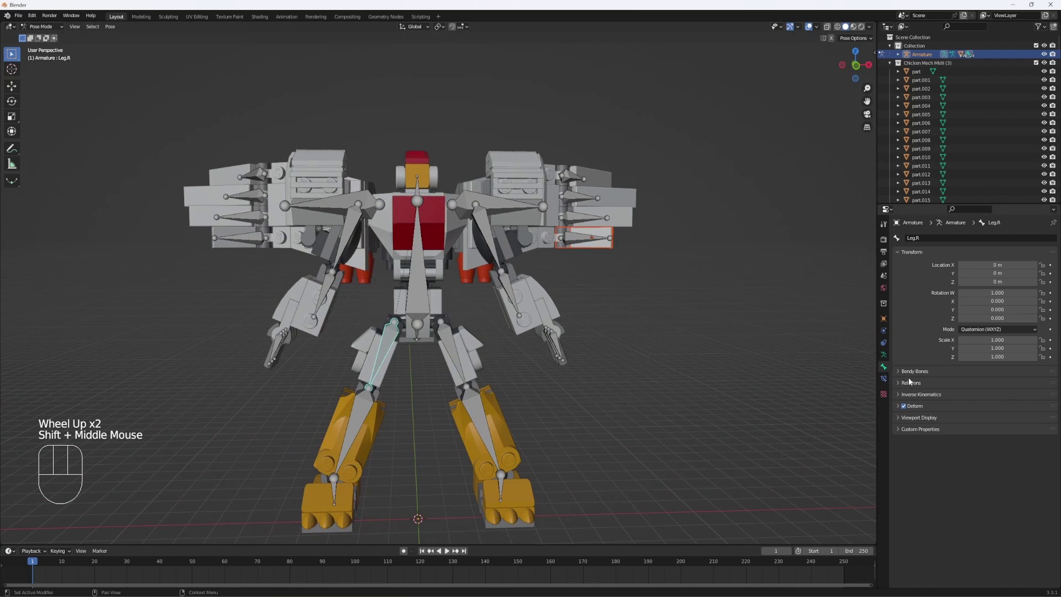
In the Armature data properties, set the bone display to Stick.
{"action": "left_click", "coordinate": [884, 354]}
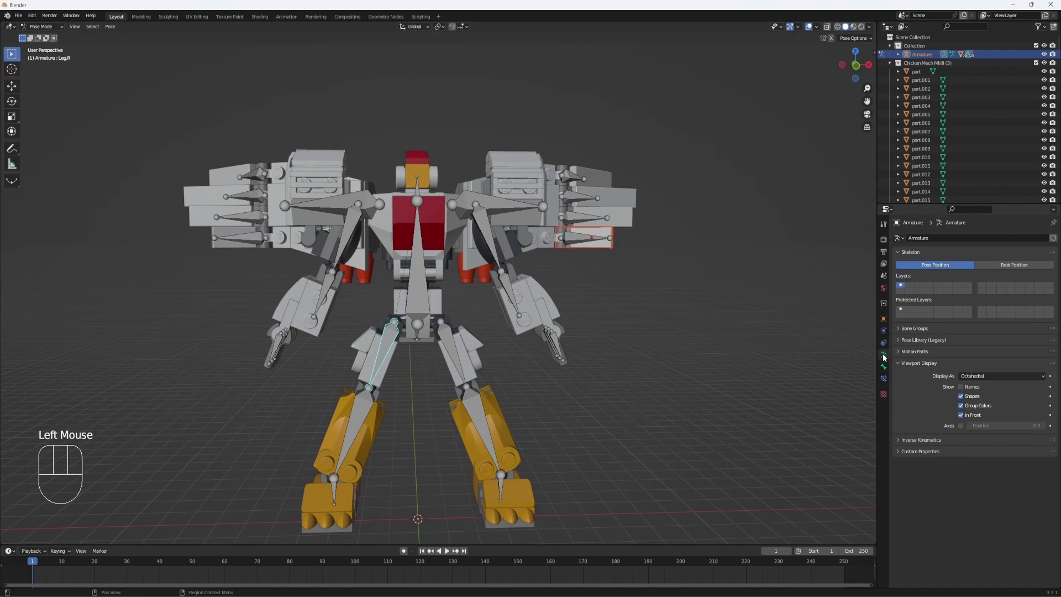
{"action": "left_click", "coordinate": [979, 377]}
{"action": "left_click", "coordinate": [962, 380]}
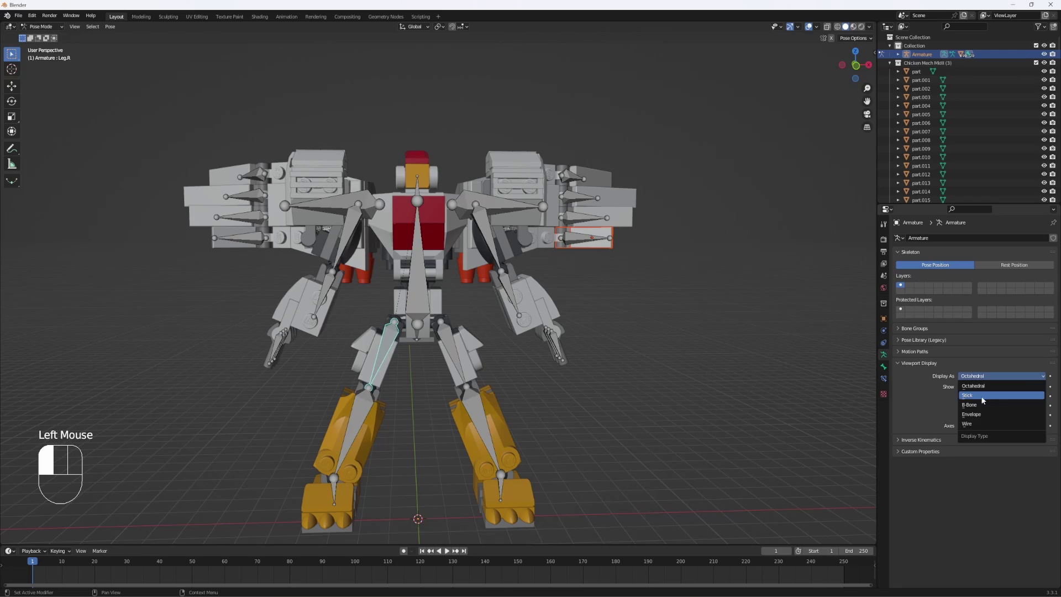
{"action": "left_click", "coordinate": [978, 392]}
Test-rotate a bone and the Tip1.L bone, cancelling each rotation.
{"action": "left_click", "coordinate": [506, 237]}
{"action": "key", "text": "r"}
{"action": "right_click", "coordinate": [507, 233]}
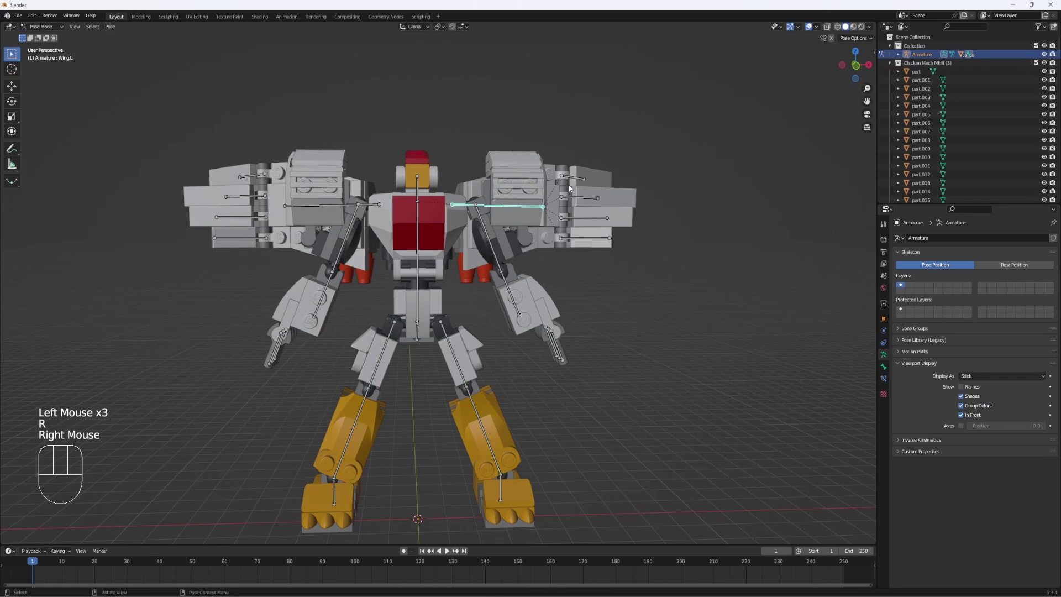
{"action": "left_click", "coordinate": [578, 178]}
{"action": "key", "text": "r"}
{"action": "right_click", "coordinate": [595, 196]}
{"action": "middle_click_drag", "start_coordinate": [595, 196], "coordinate": [608, 290]}
{"action": "scroll", "coordinate": [608, 221], "scroll_direction": "down", "scroll_amount": 2}
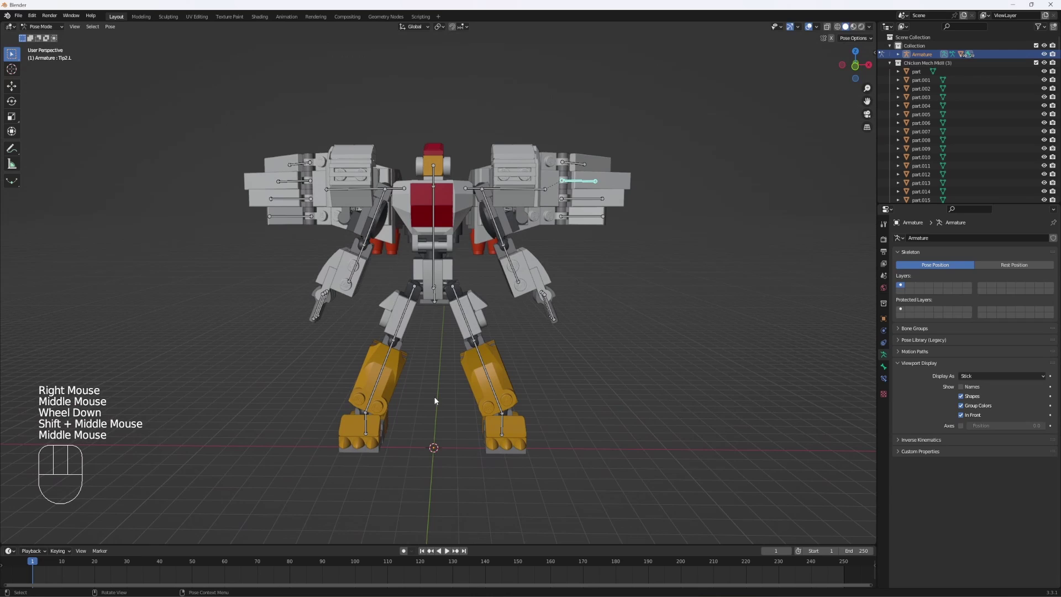
{"action": "left_click", "coordinate": [432, 285]}
Switch the bone display back to Octahedral and select the Torso bone.
{"action": "left_click", "coordinate": [1003, 376]}
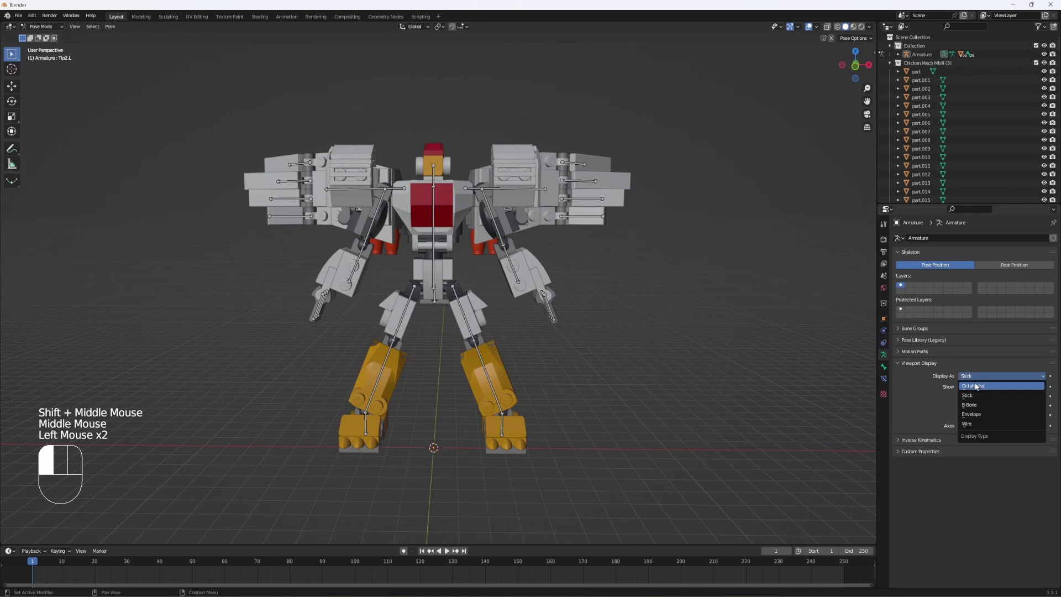
{"action": "left_click", "coordinate": [977, 384]}
{"action": "middle_click_drag", "start_coordinate": [434, 264], "coordinate": [465, 232], "text": "shift"}
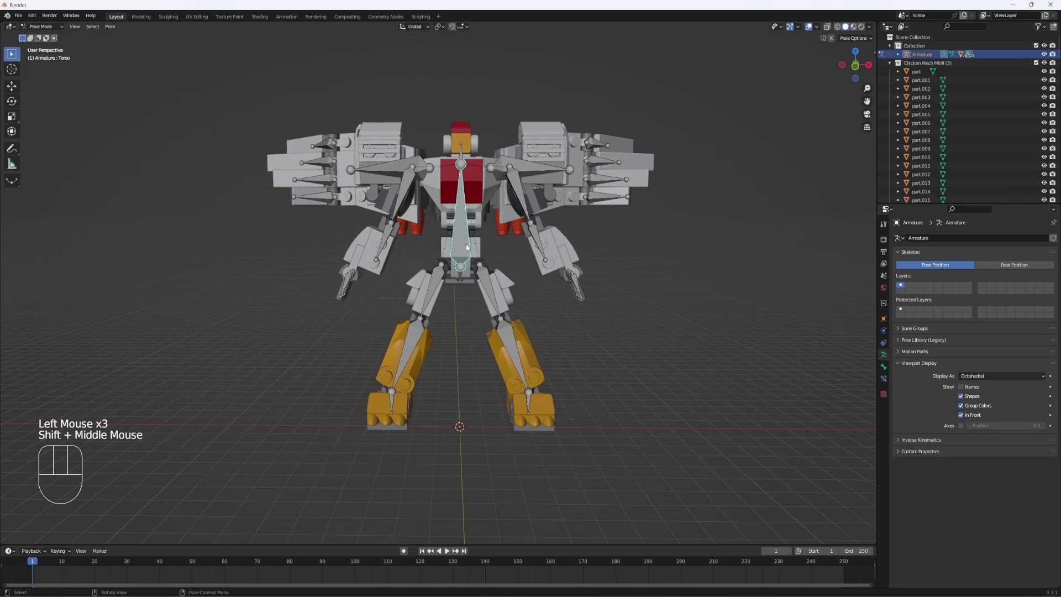
{"action": "left_click", "coordinate": [461, 221]}
{"action": "left_click", "coordinate": [463, 168]}
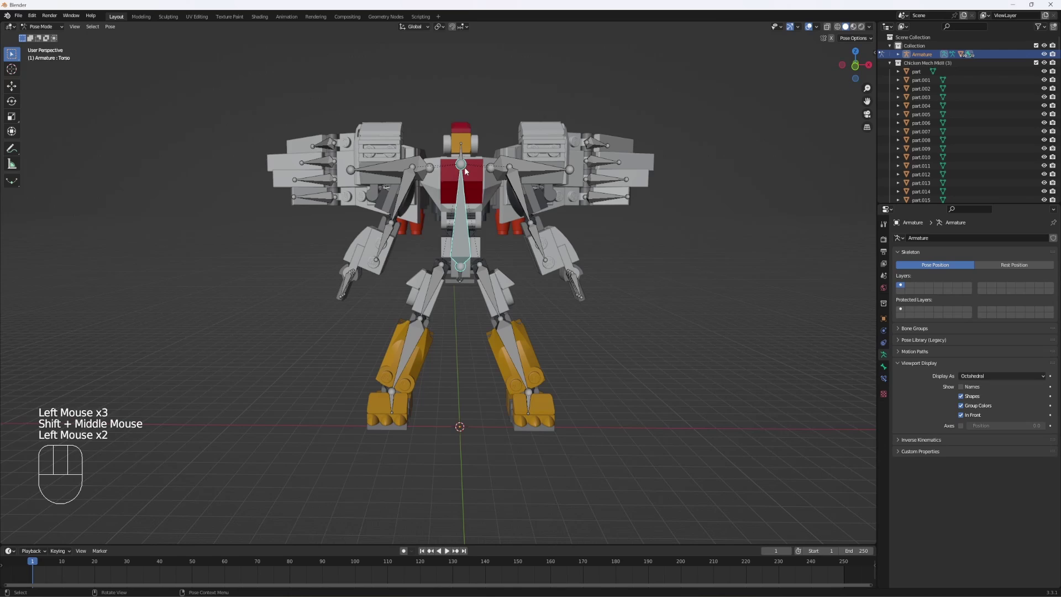
In edit mode, extrude a new bone from the torso bone's tip and disconnect it from the torso.
{"action": "key", "text": "Tab"}
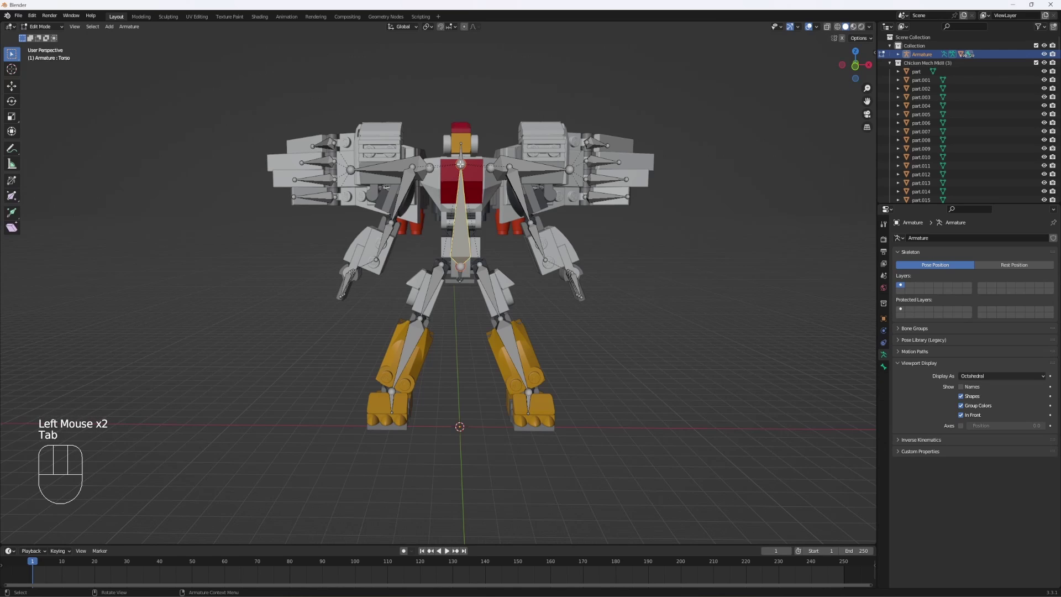
{"action": "left_click", "coordinate": [494, 171]}
{"action": "key", "text": "e"}
{"action": "right_click", "coordinate": [470, 166]}
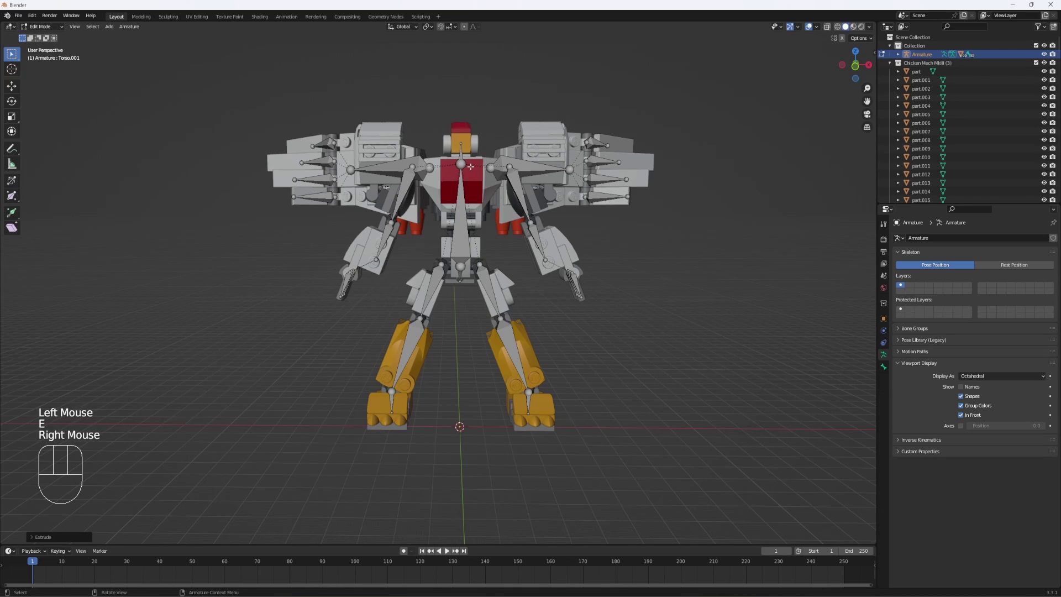
{"action": "key", "text": "g"}
{"action": "left_click", "coordinate": [479, 91]}
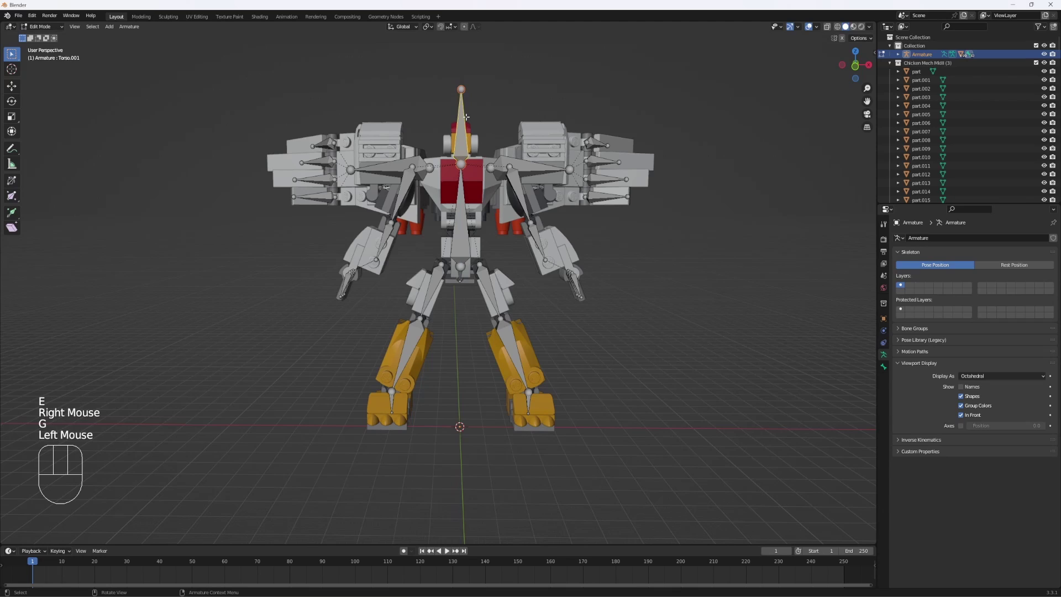
{"action": "key", "text": "alt+p"}
{"action": "left_click", "coordinate": [469, 116]}
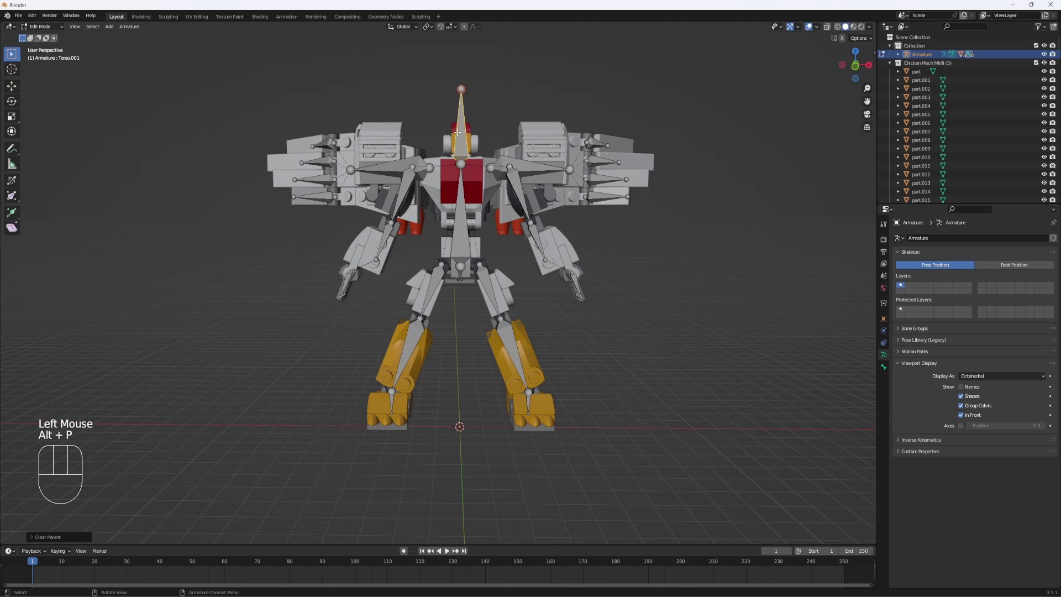
Move the Torso.001 bone straight down along Z to sit beneath the mech between the legs.
{"action": "key", "text": "g"}
{"action": "key", "text": "z"}
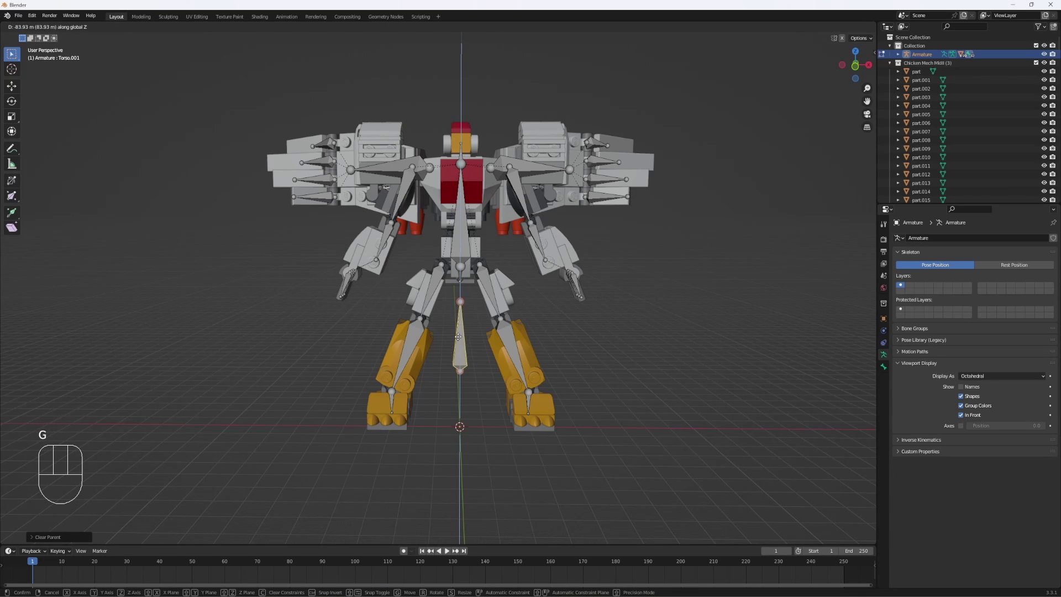
{"action": "left_click", "coordinate": [453, 389]}
{"action": "key", "text": "KP_1"}
{"action": "scroll", "coordinate": [457, 389], "scroll_direction": "up", "scroll_amount": 2}
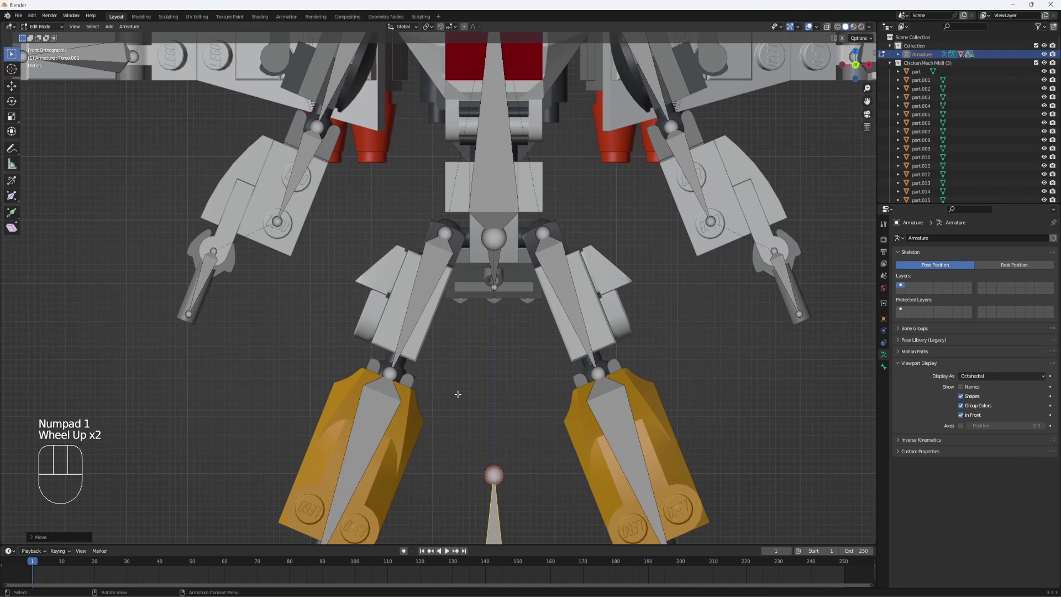
{"action": "scroll", "coordinate": [457, 390], "scroll_direction": "up", "scroll_amount": 1, "text": "shift"}
{"action": "middle_click_drag", "start_coordinate": [457, 390], "coordinate": [493, 272], "text": "shift"}
{"action": "scroll", "coordinate": [493, 272], "scroll_direction": "down", "scroll_amount": 1}
{"action": "key", "text": "g"}
{"action": "key", "text": "z"}
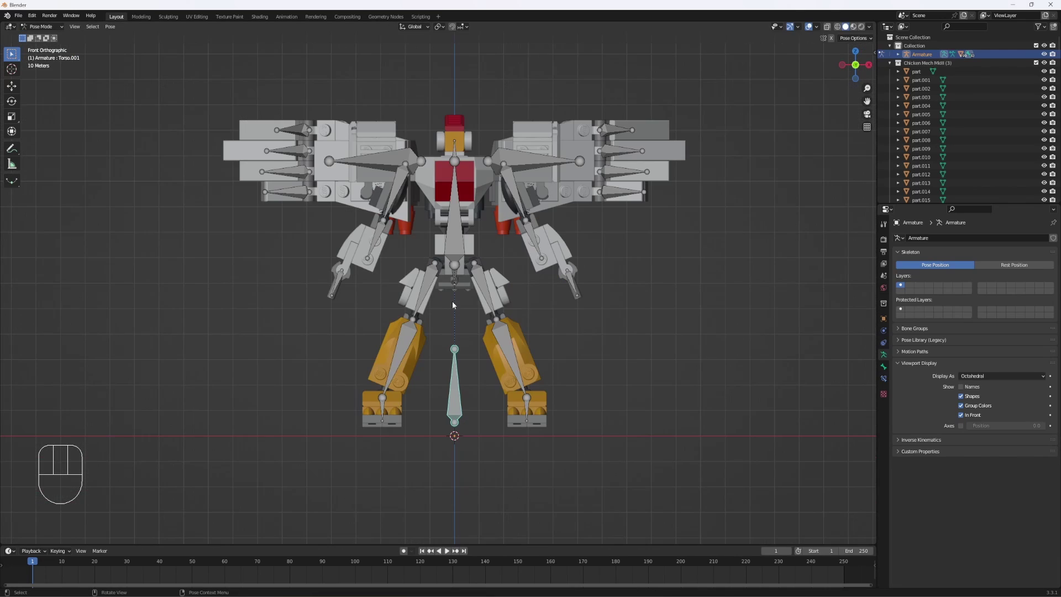
{"action": "key", "text": "Tab"}
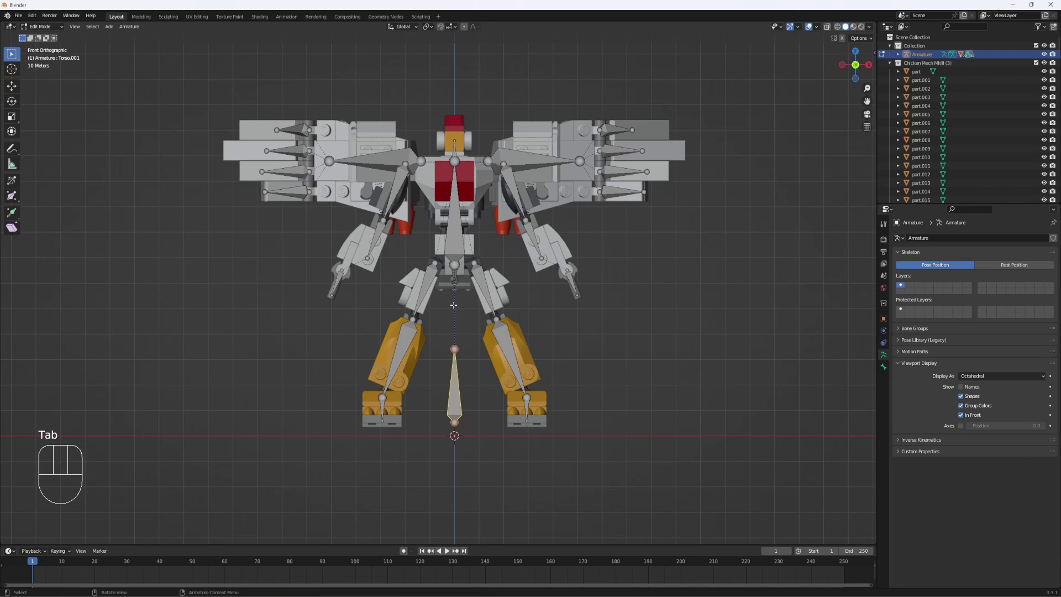
Parent the lower spine bone to the Torso.001 control bone with Keep Offset.
{"action": "left_click", "coordinate": [454, 387]}
{"action": "left_click", "coordinate": [458, 254], "text": "shift"}
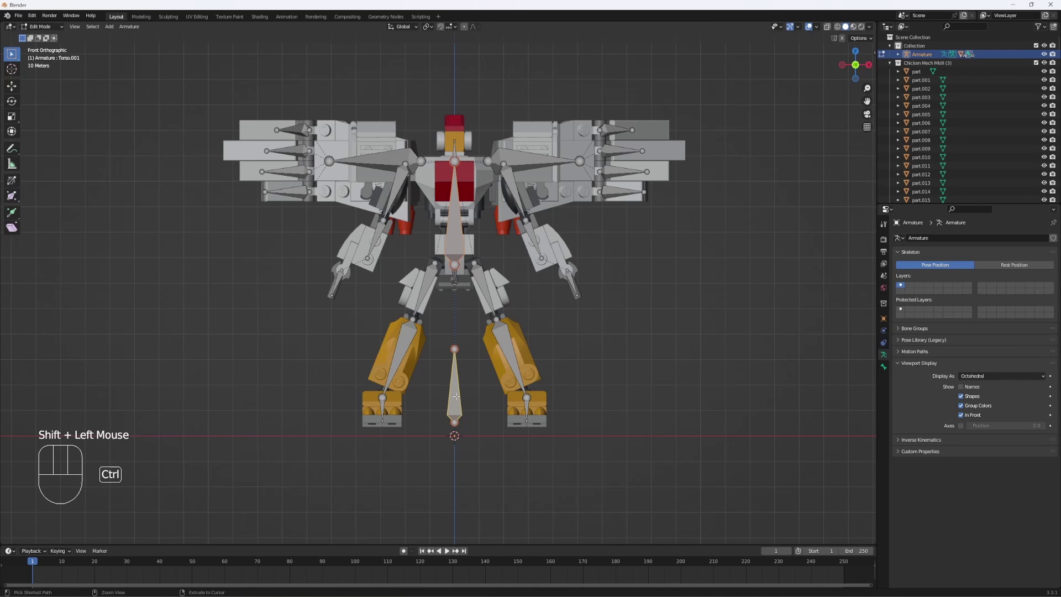
{"action": "key", "text": "ctrl+p"}
{"action": "left_click", "coordinate": [458, 398]}
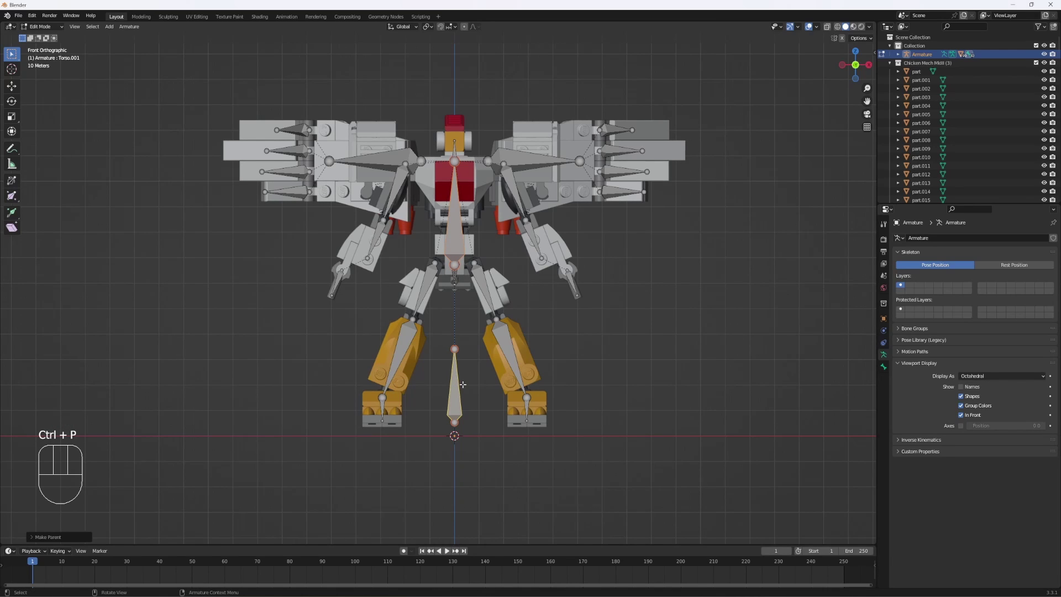
{"action": "key", "text": "ctrl+Tab"}
{"action": "left_click", "coordinate": [460, 388]}
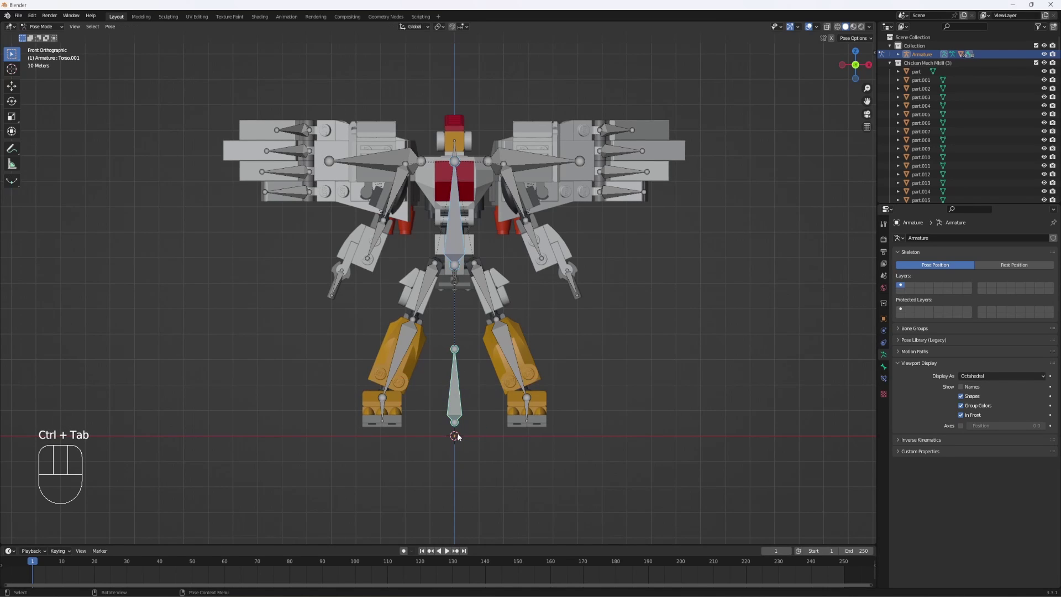
{"action": "key", "text": "r"}
{"action": "right_click", "coordinate": [459, 380]}
{"action": "left_click", "coordinate": [460, 379]}
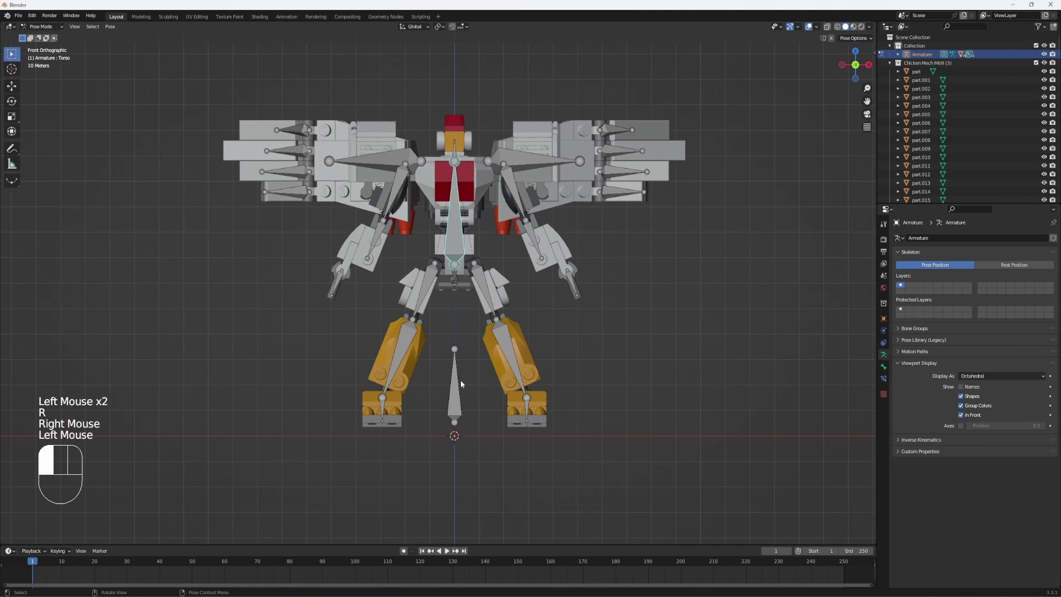
{"action": "key", "text": "g"}
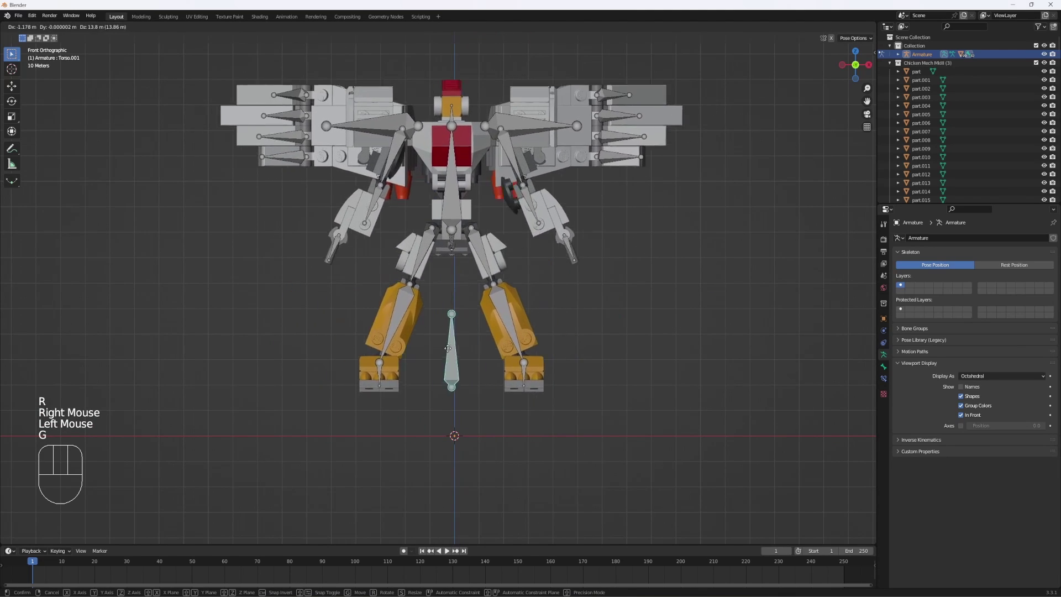
{"action": "right_click", "coordinate": [483, 321]}
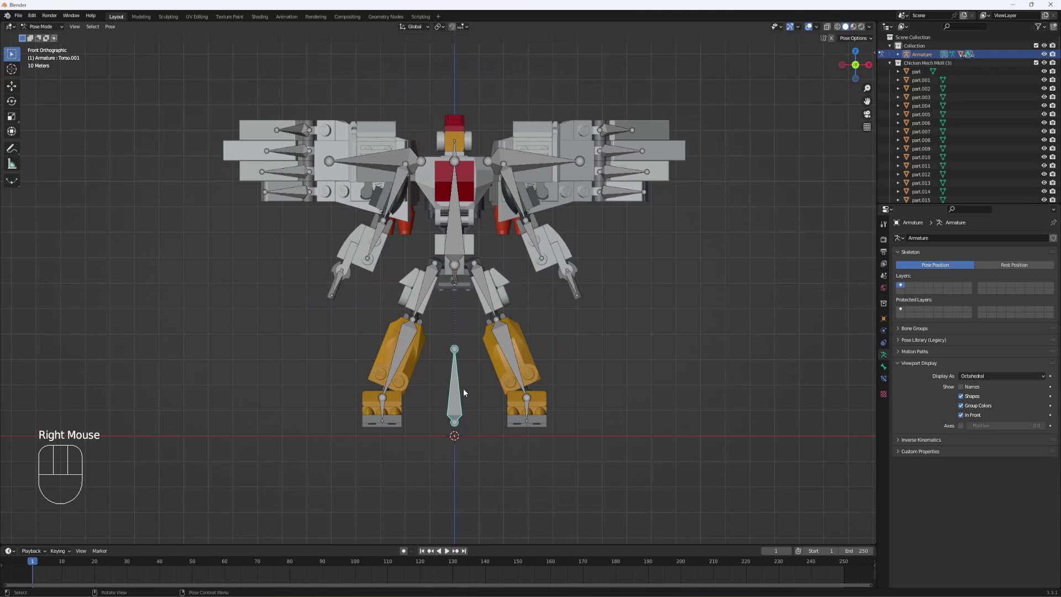
{"action": "key", "text": "g"}
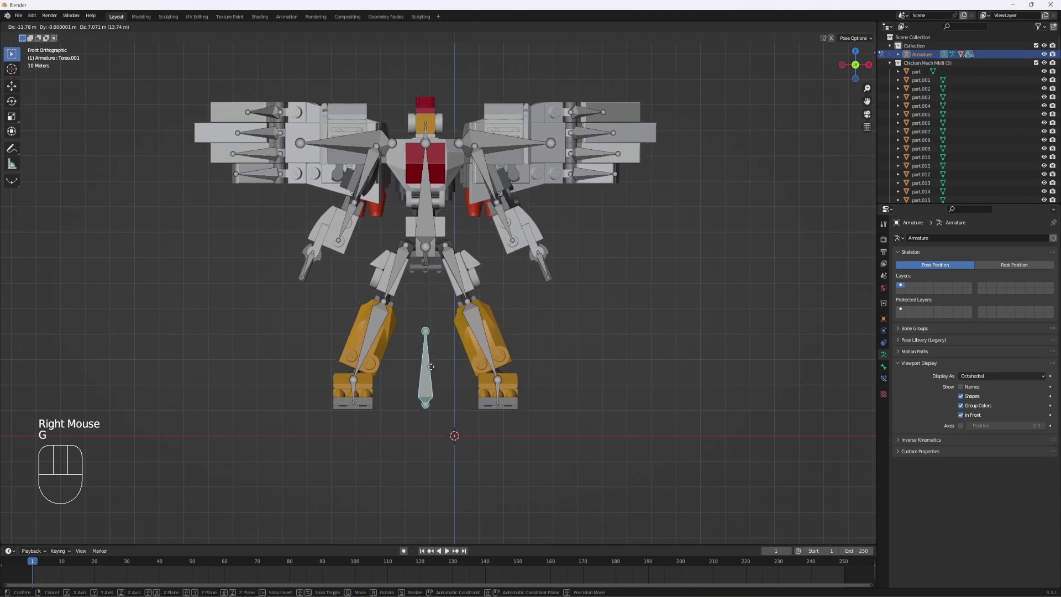
{"action": "right_click", "coordinate": [431, 366]}
{"action": "left_click", "coordinate": [442, 279]}
{"action": "key", "text": "g"}
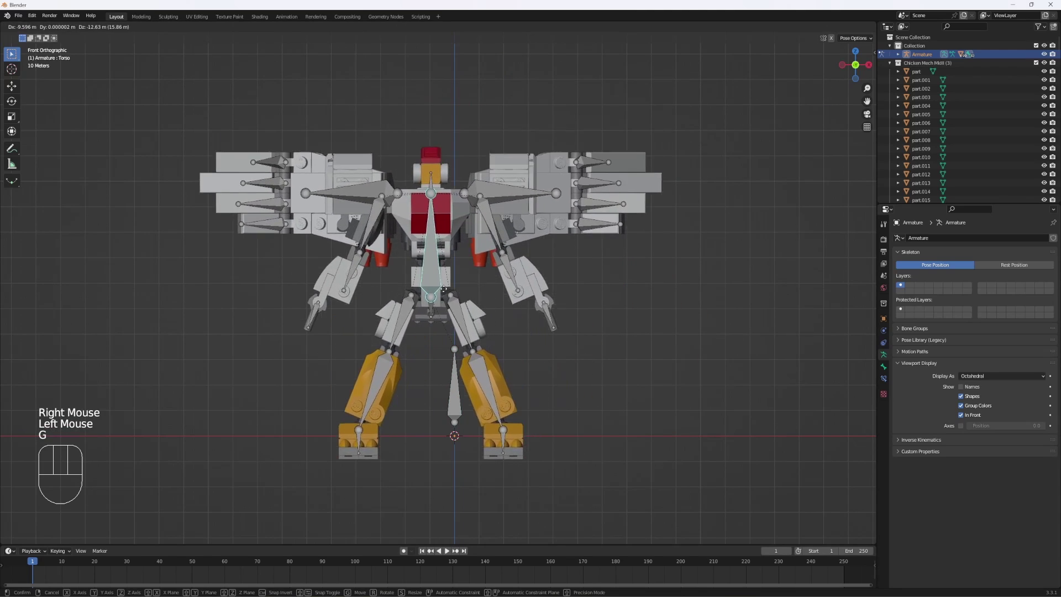
{"action": "right_click", "coordinate": [468, 246]}
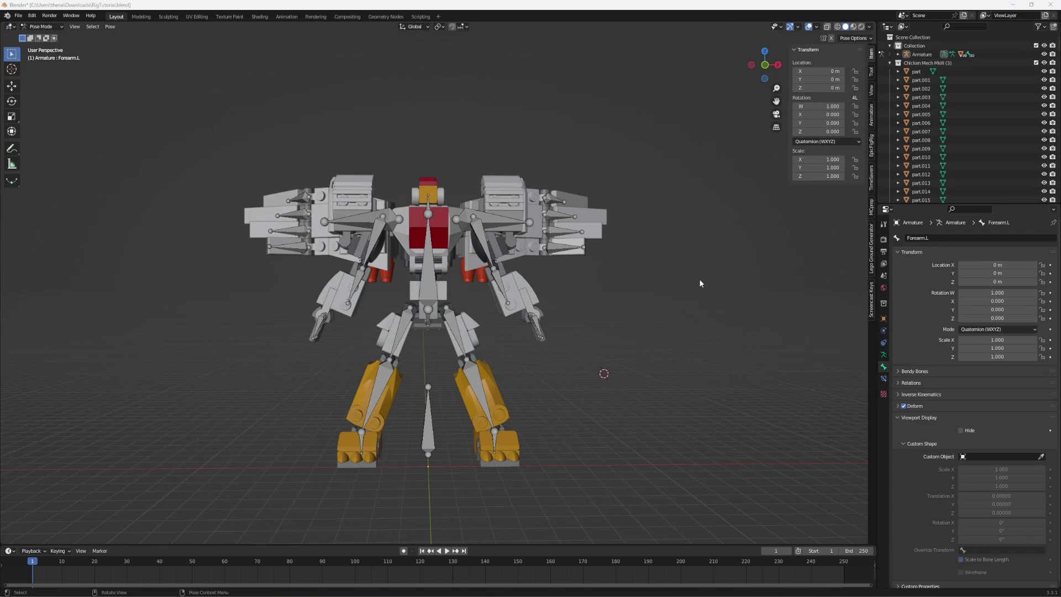
Test-rotate the Head bone and confirm it turns only about its Y axis once locked.
{"action": "middle_click_drag", "start_coordinate": [699, 283], "coordinate": [539, 263]}
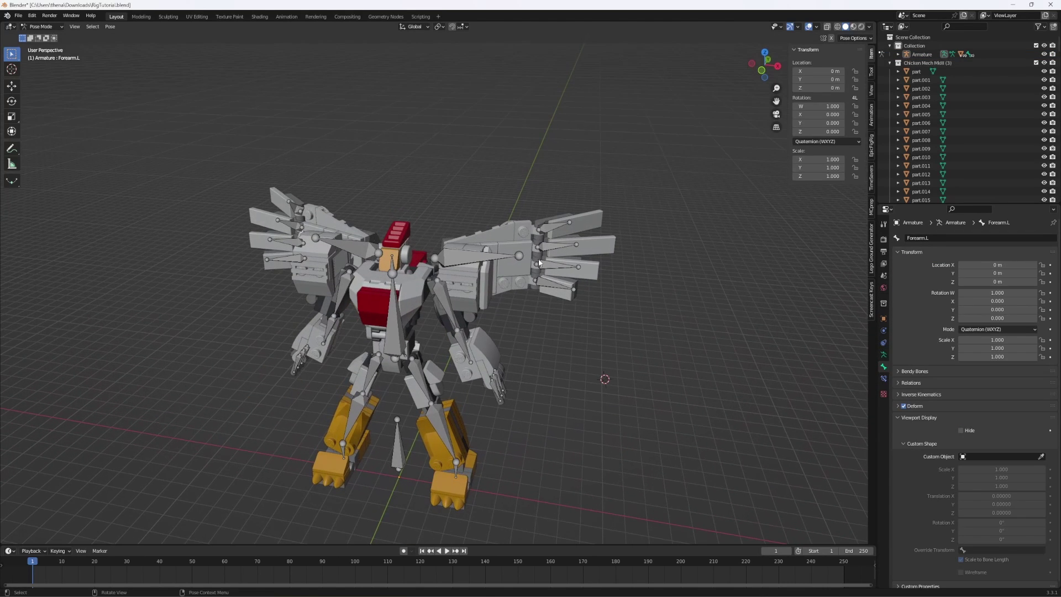
{"action": "left_click", "coordinate": [392, 264]}
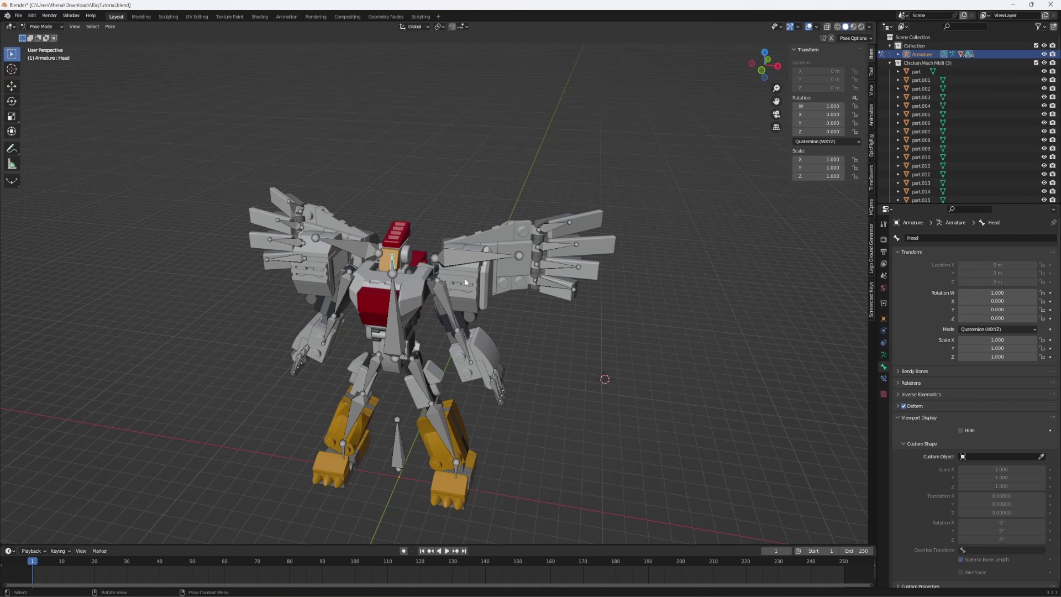
{"action": "key", "text": "r"}
{"action": "key", "text": "r"}
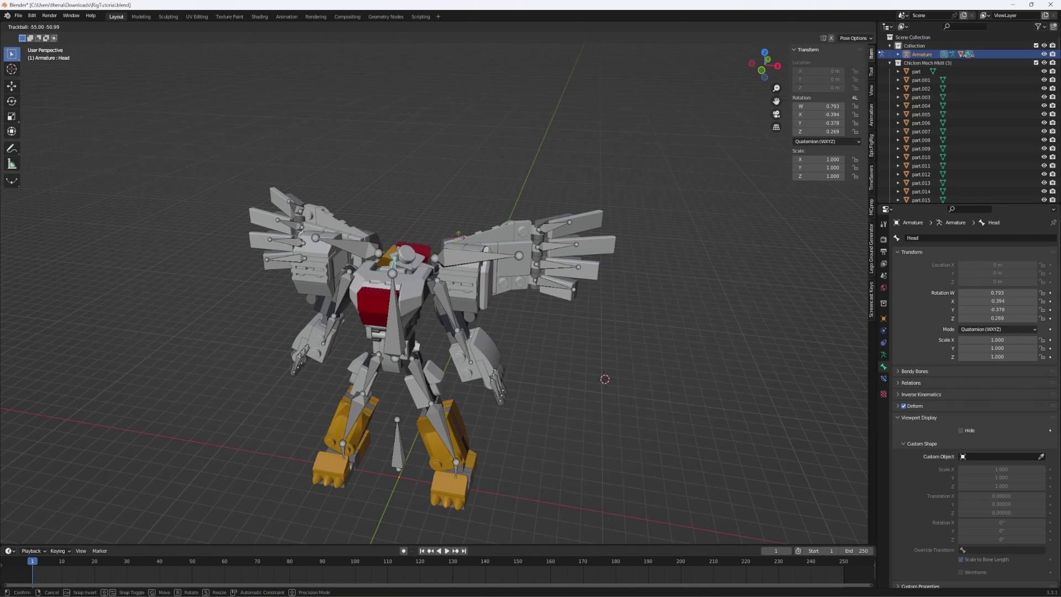
{"action": "key", "text": "Escape"}
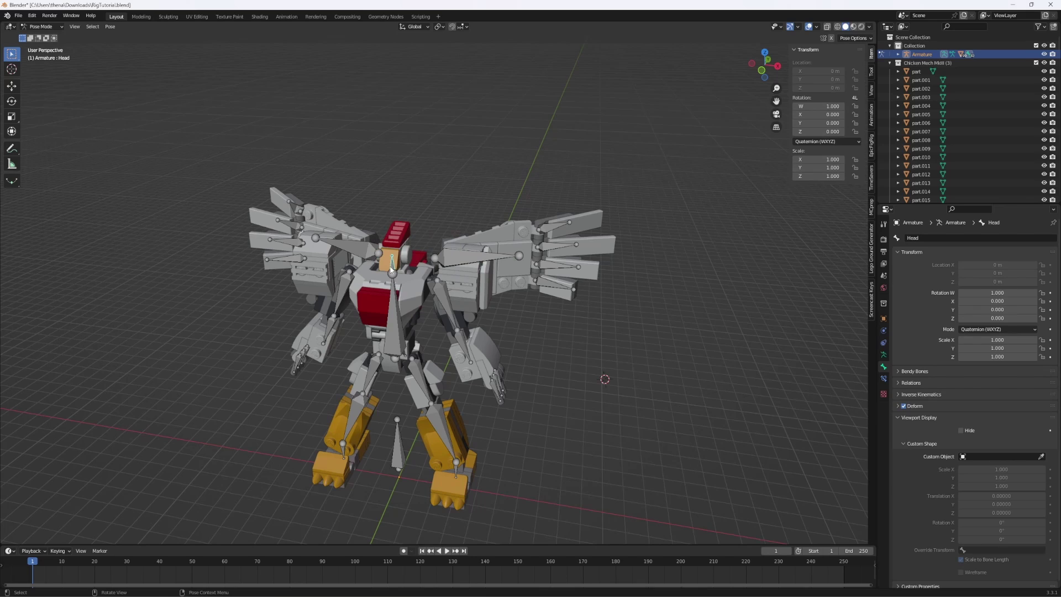
{"action": "key", "text": "r"}
{"action": "key", "text": "z"}
{"action": "key", "text": "Escape"}
{"action": "key", "text": "r"}
{"action": "key", "text": "r"}
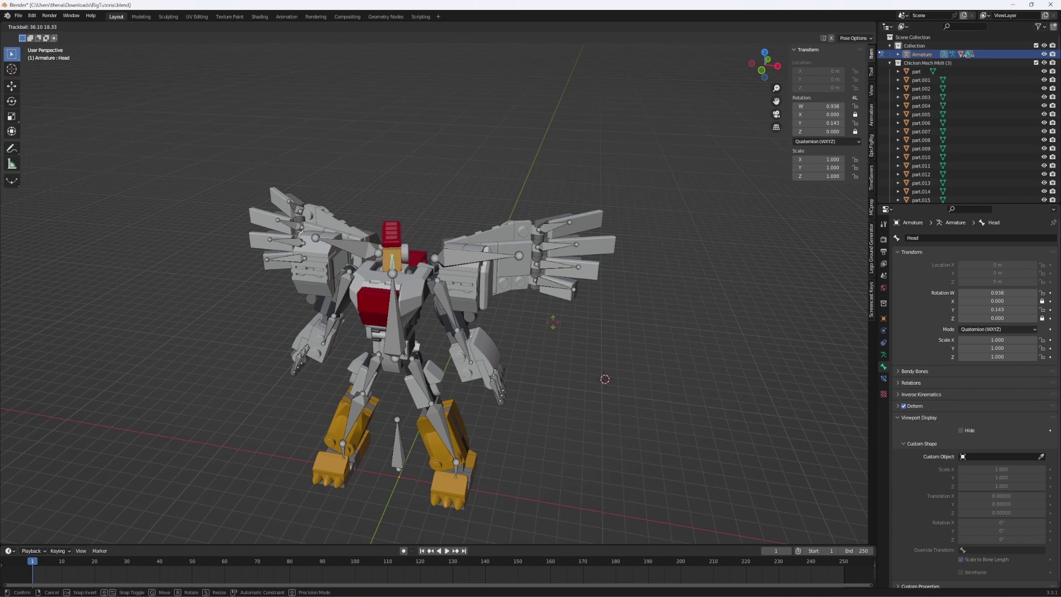
{"action": "right_click", "coordinate": [554, 322]}
Test-rotate the Forearm.L bone to check it bends only around its X axis.
{"action": "left_click", "coordinate": [448, 306]}
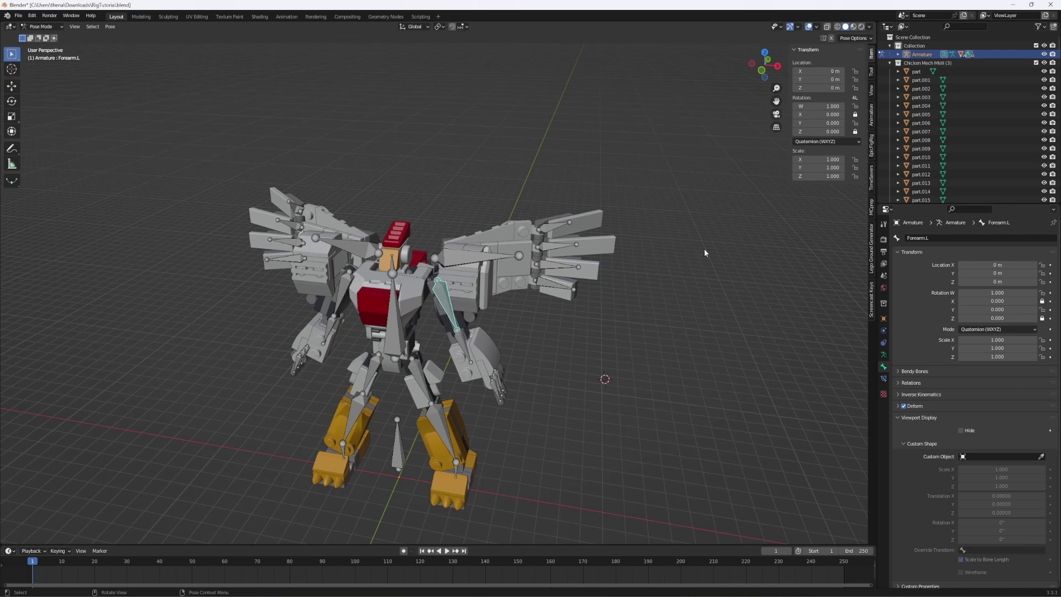
{"action": "key", "text": "r"}
{"action": "key", "text": "r"}
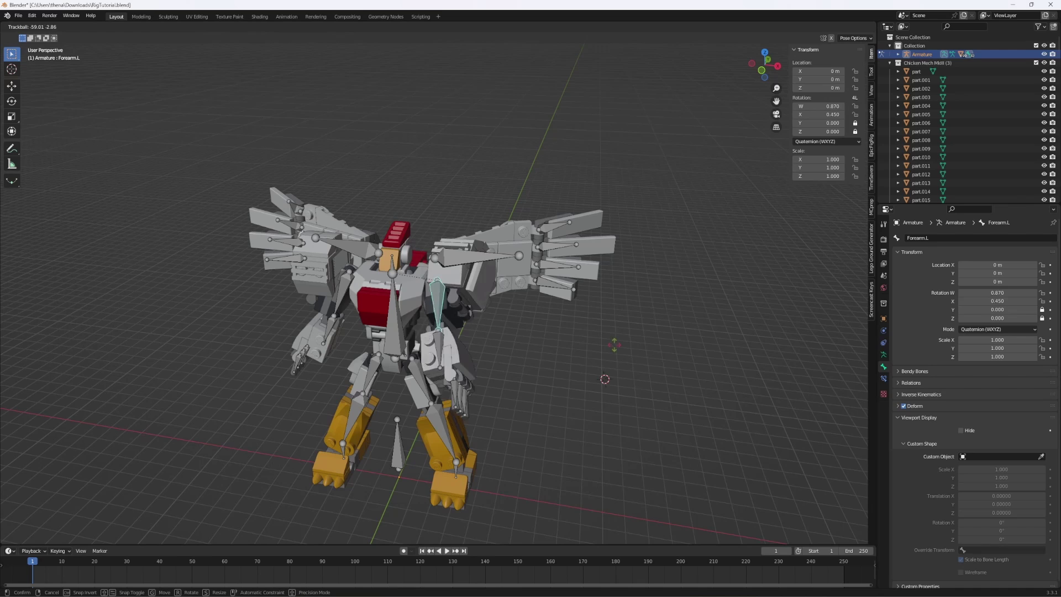
{"action": "right_click", "coordinate": [573, 375]}
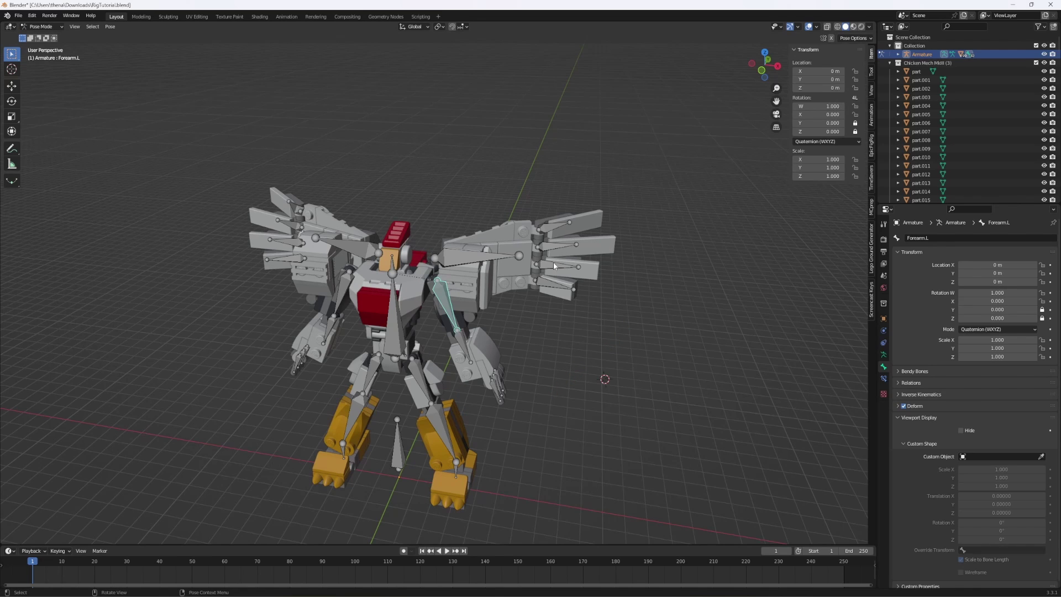
{"action": "right_click", "coordinate": [538, 338]}
{"action": "middle_click_drag", "start_coordinate": [562, 345], "coordinate": [452, 324]}
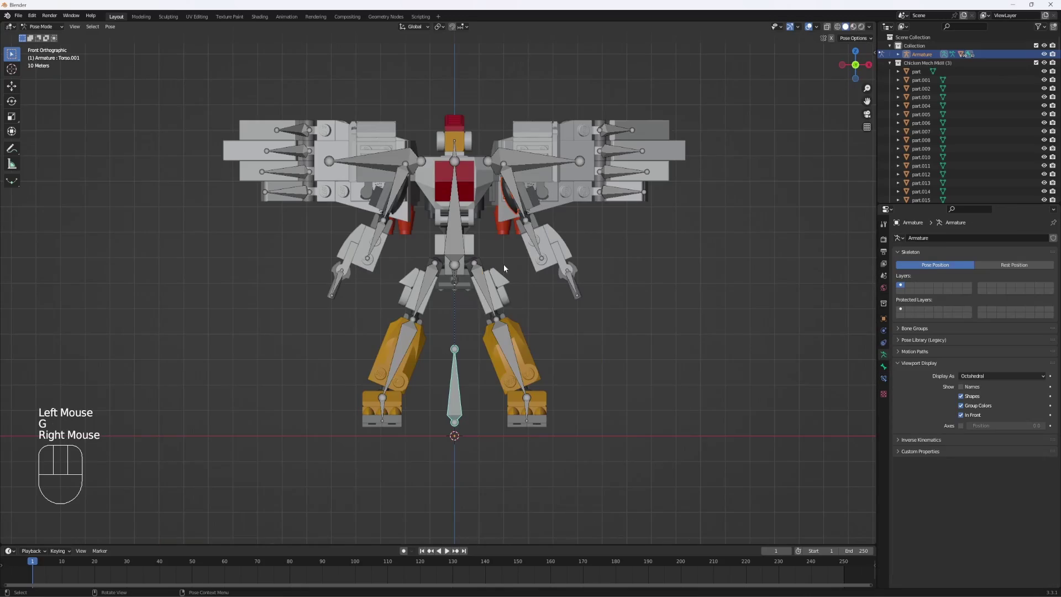
{"action": "middle_click_drag", "start_coordinate": [510, 250], "coordinate": [332, 252]}
{"action": "double_click", "coordinate": [429, 281]}
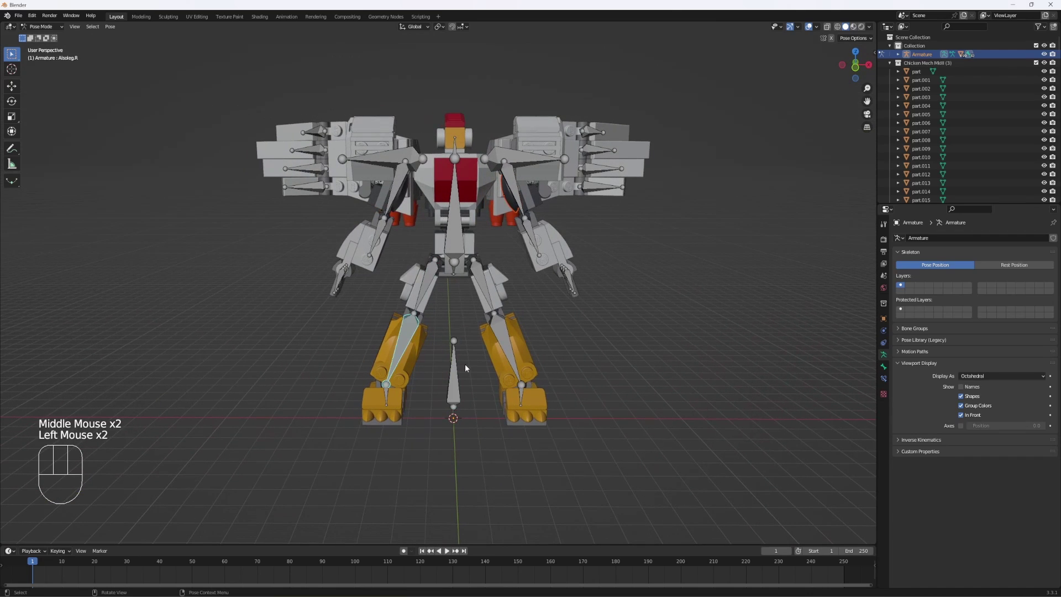
{"action": "middle_click_drag", "start_coordinate": [466, 364], "coordinate": [497, 332], "text": "shift"}
{"action": "scroll", "coordinate": [509, 307], "scroll_direction": "up", "scroll_amount": 3}
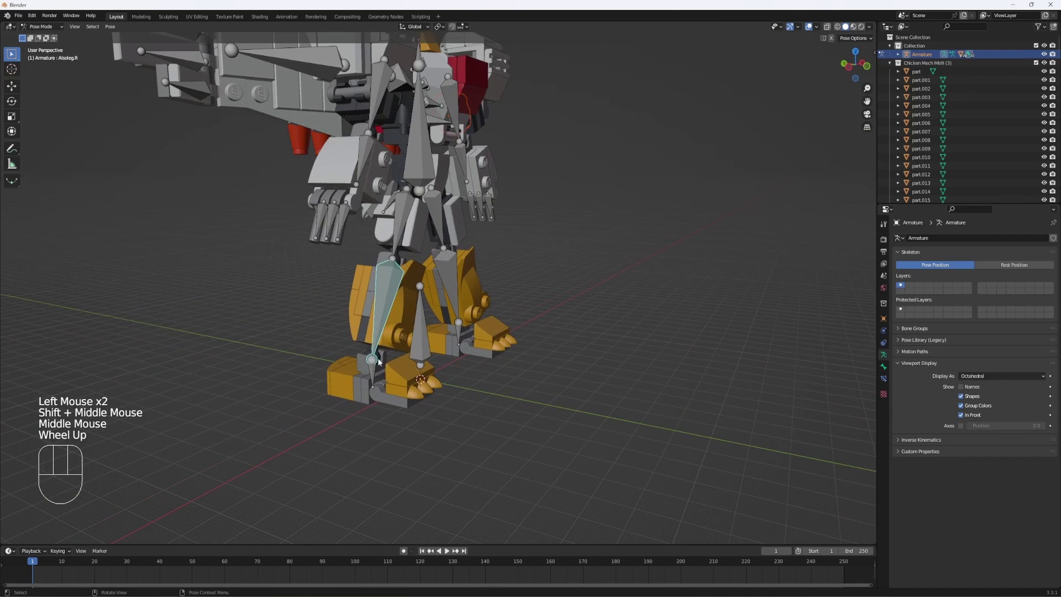
{"action": "left_click", "coordinate": [374, 373]}
{"action": "key", "text": "g"}
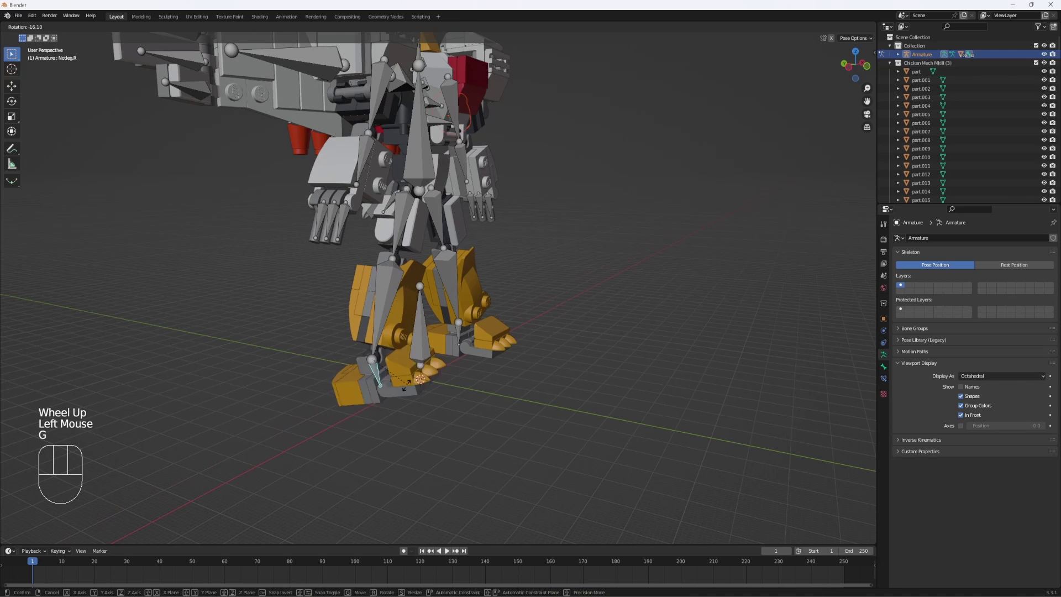
{"action": "right_click", "coordinate": [414, 375]}
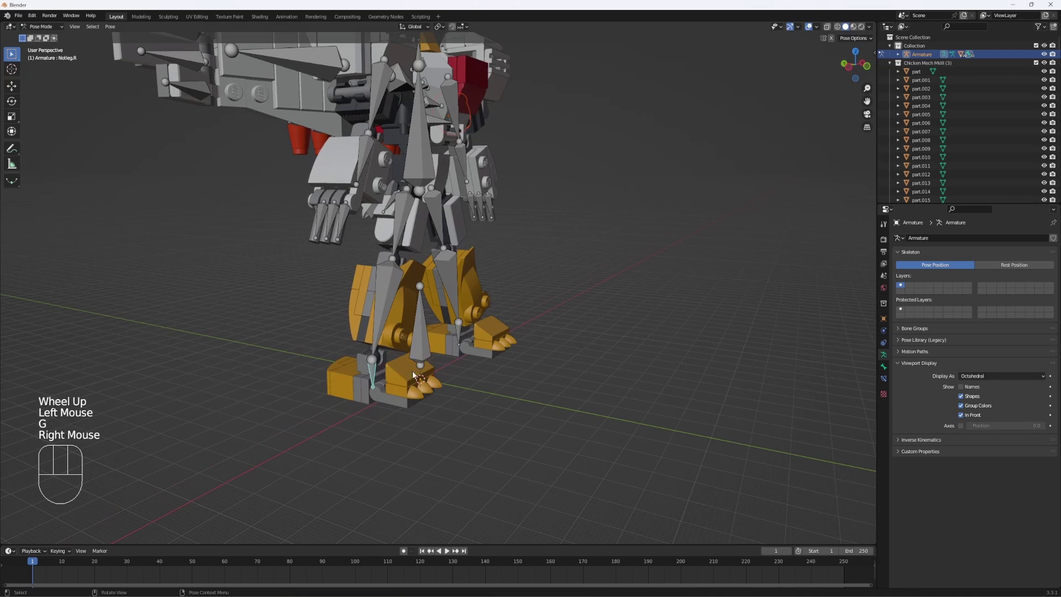
{"action": "left_click", "coordinate": [408, 221]}
{"action": "key", "text": "r"}
{"action": "right_click", "coordinate": [402, 272]}
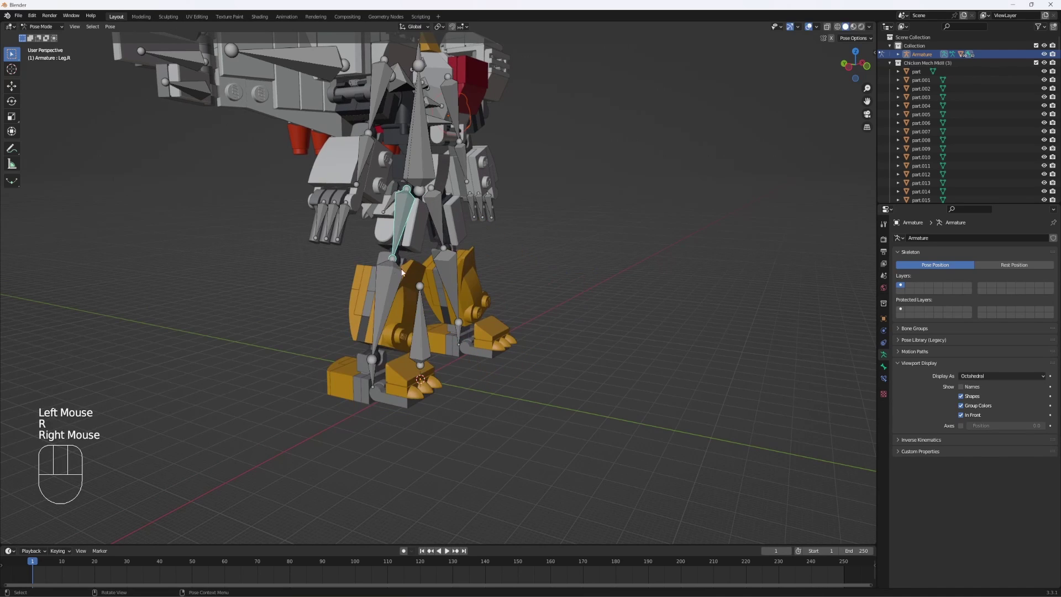
{"action": "left_click", "coordinate": [401, 272]}
{"action": "key", "text": "r"}
{"action": "right_click", "coordinate": [450, 269]}
{"action": "left_click", "coordinate": [375, 373]}
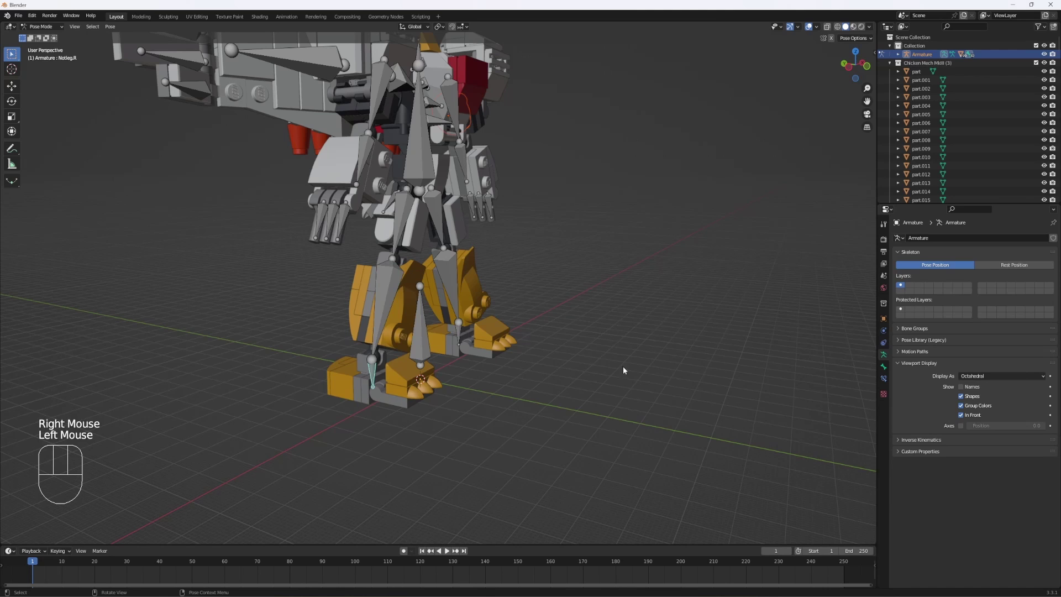
{"action": "middle_click_drag", "start_coordinate": [700, 227], "coordinate": [633, 227]}
{"action": "scroll", "coordinate": [600, 243], "scroll_direction": "down", "scroll_amount": 2}
{"action": "middle_click_drag", "start_coordinate": [634, 193], "coordinate": [659, 246], "text": "shift"}
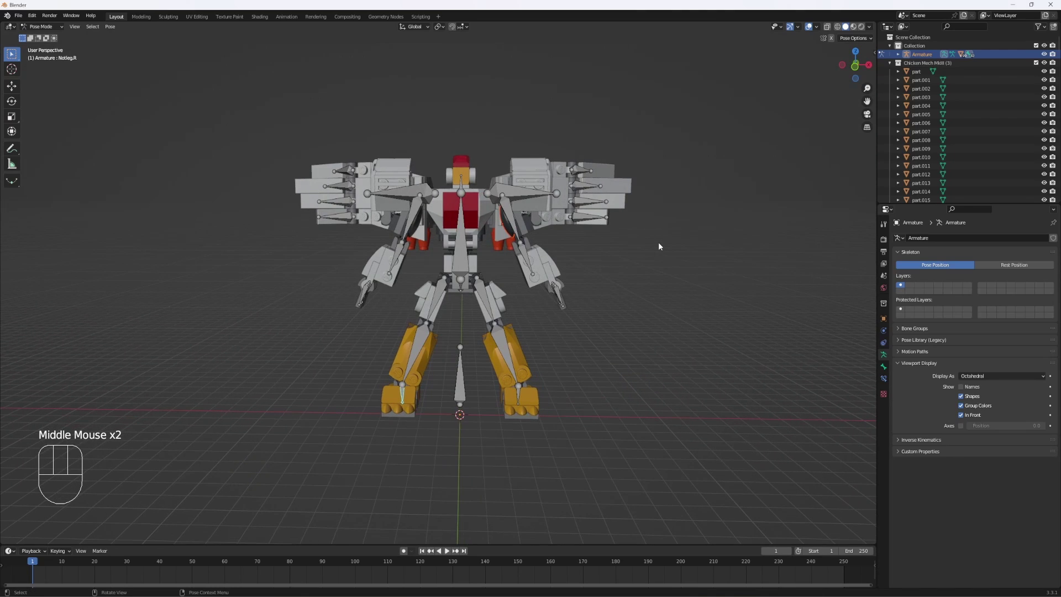